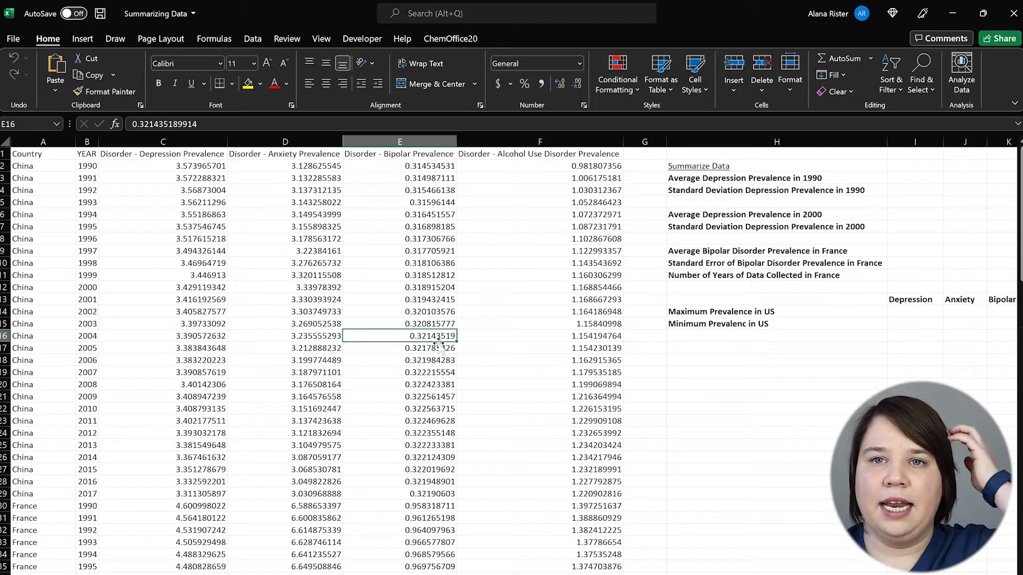
left_click(824, 396)
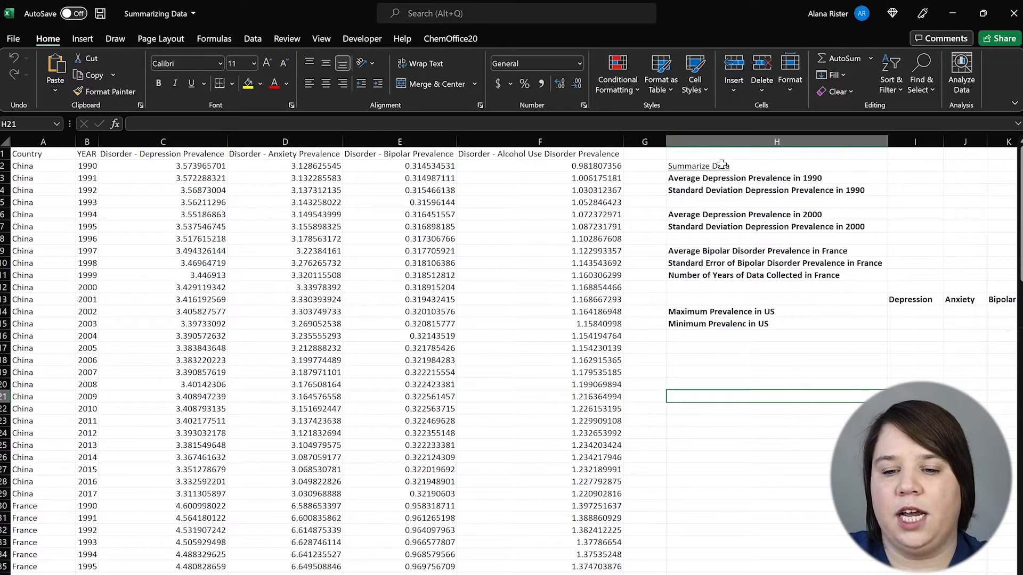
left_click(704, 179)
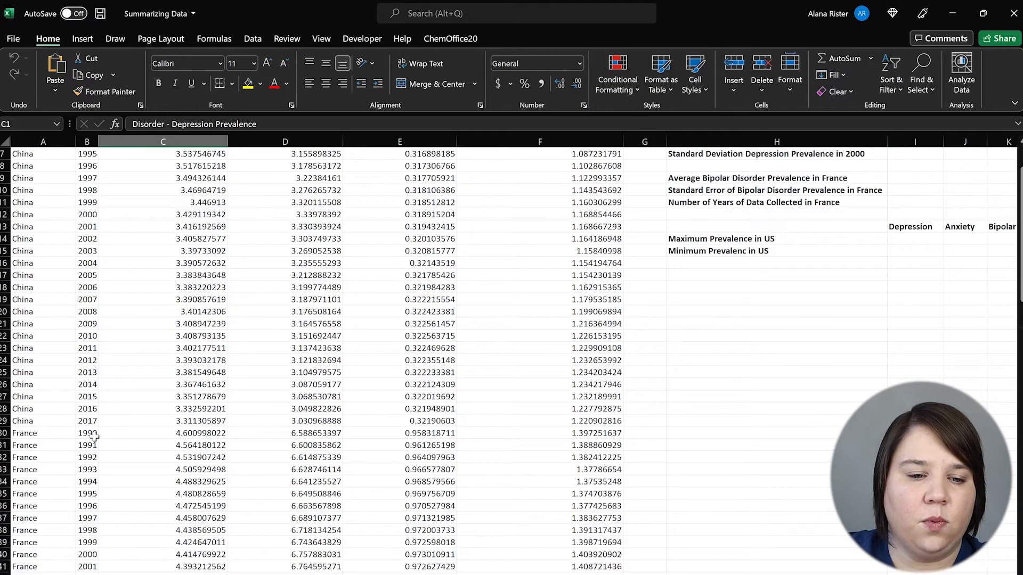
scroll(95, 437, "up", 2)
left_click(83, 168)
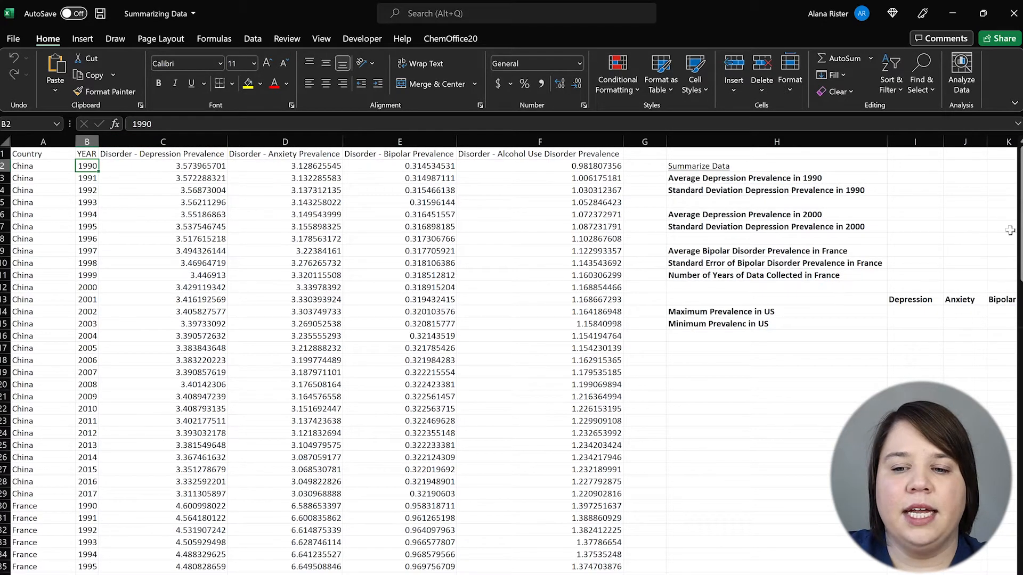
Calculate the average depression prevalence for 1990 in I3 with =AVERAGEIF(B:B,1990,C:C).
left_click(907, 181)
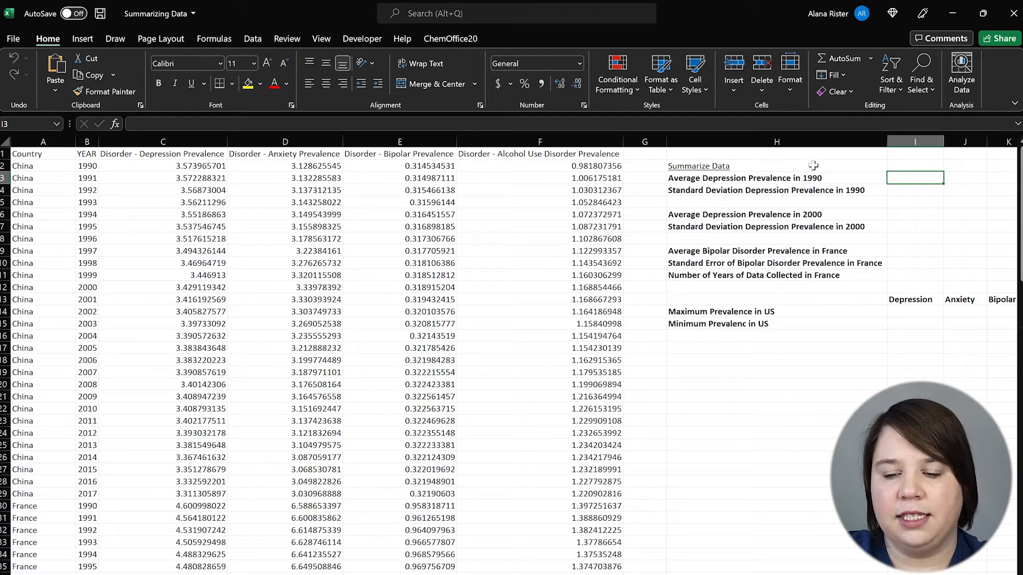
type("=")
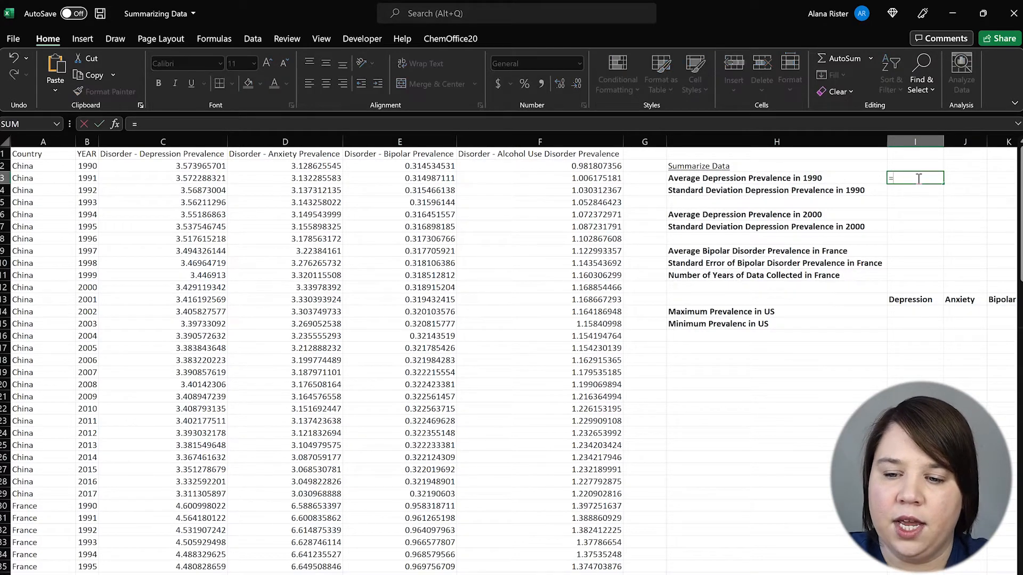
type("Average")
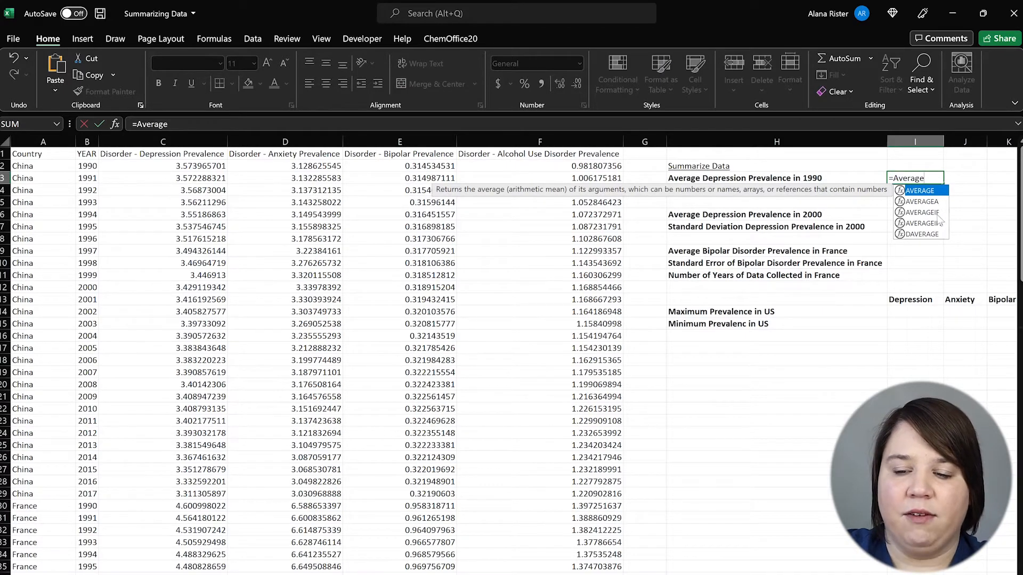
type("if(")
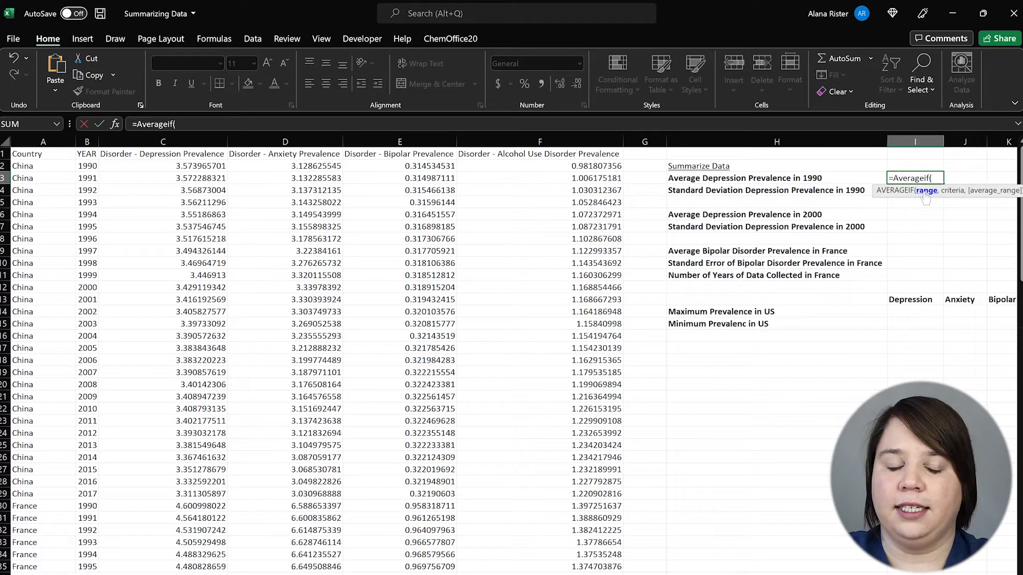
left_click(88, 142)
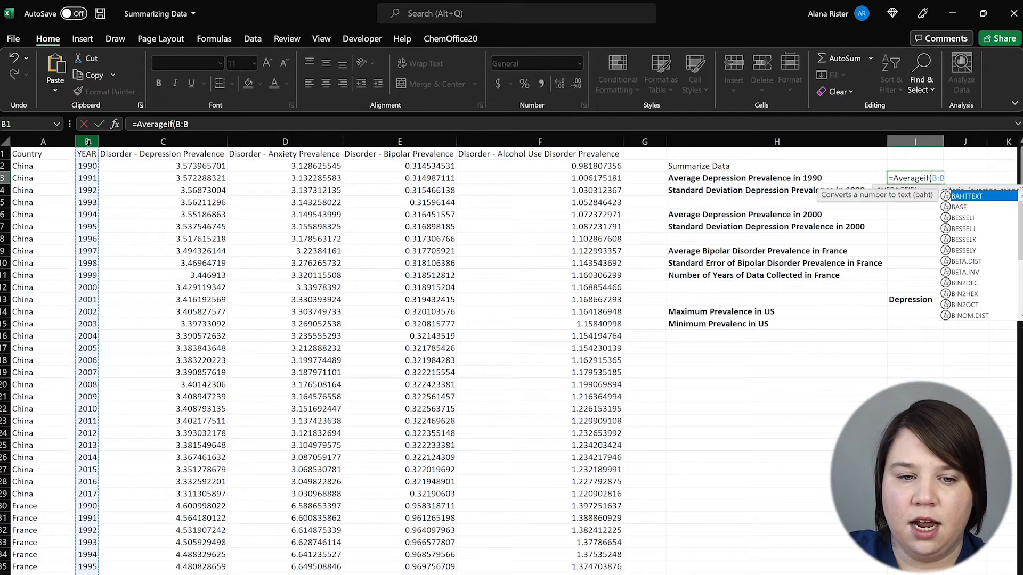
type(",")
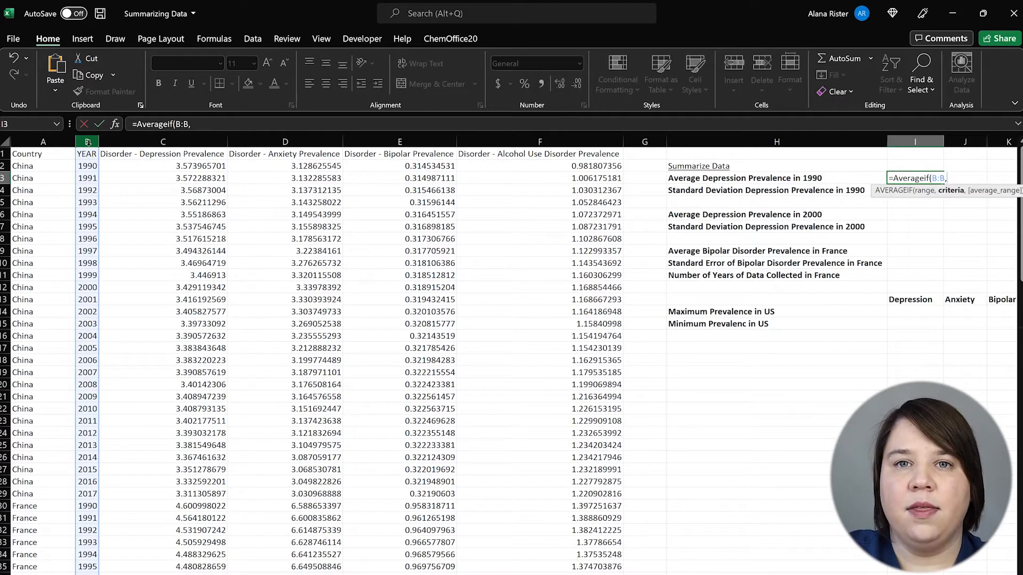
type("1990")
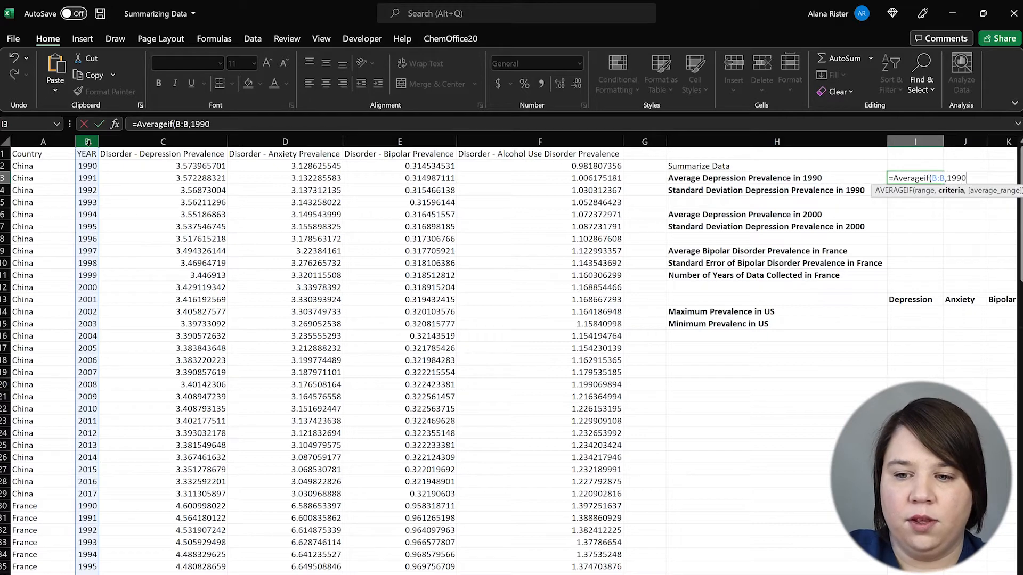
type(",")
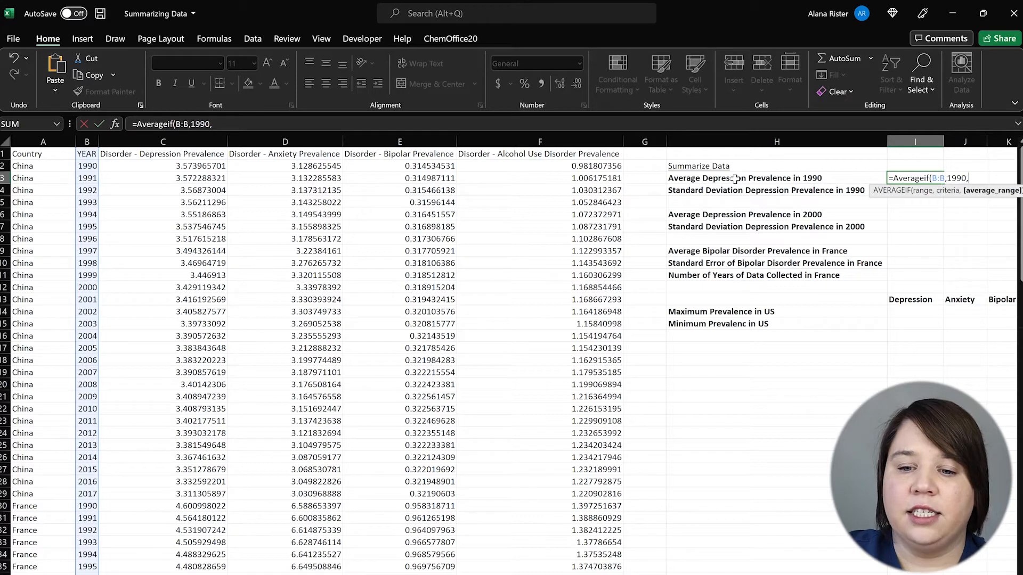
left_click(160, 141)
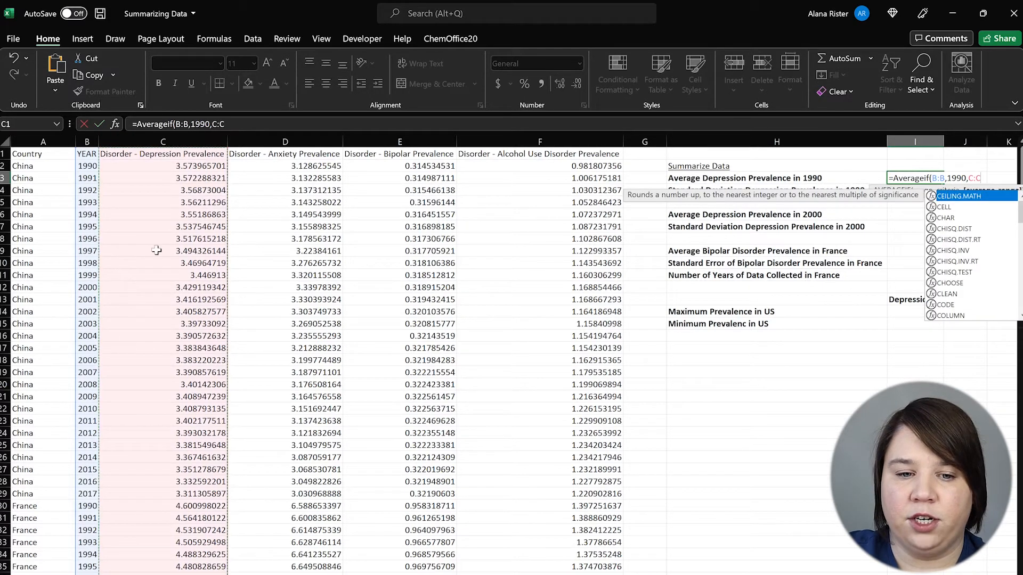
type(")")
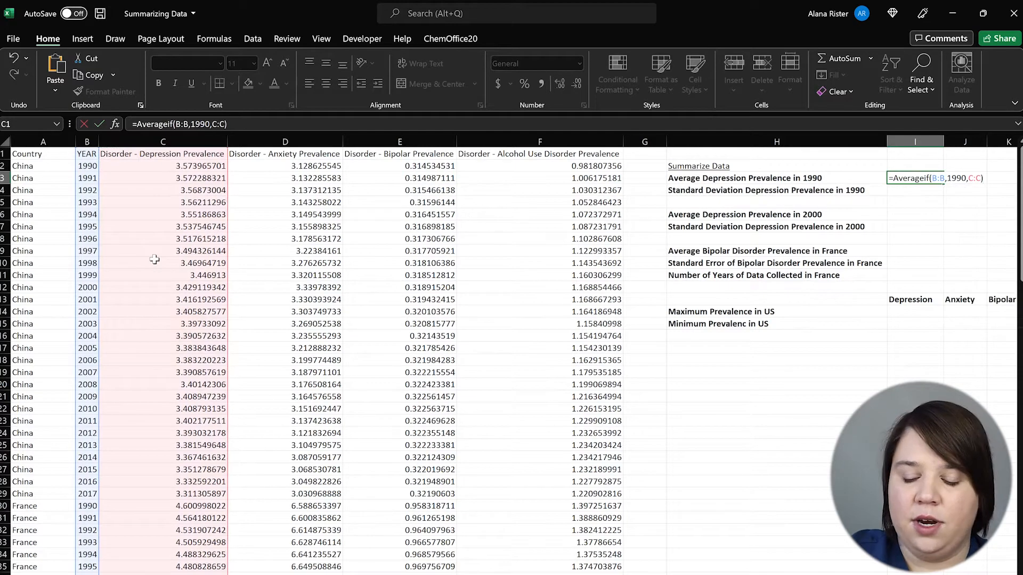
key("Return")
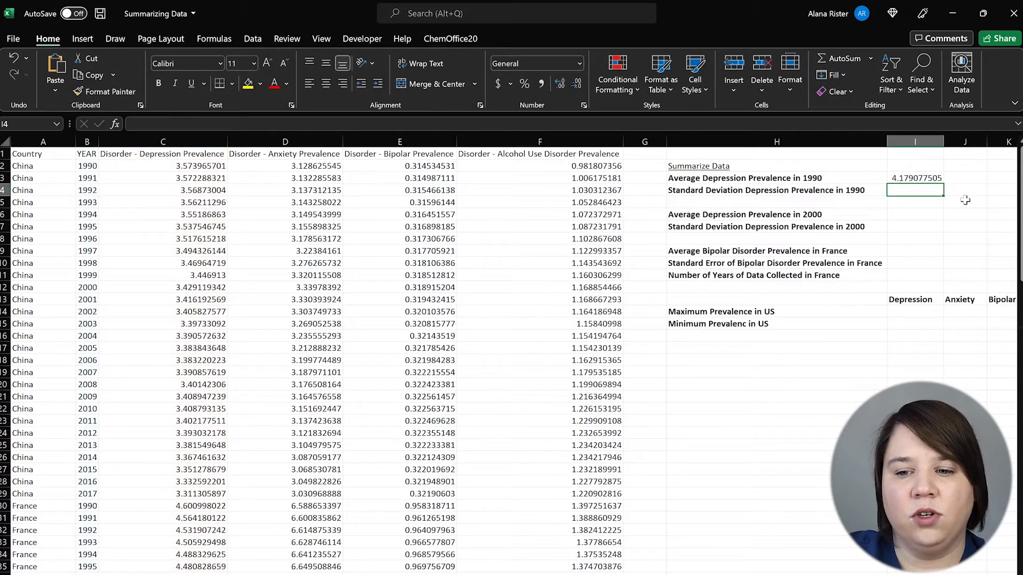
left_click(899, 178)
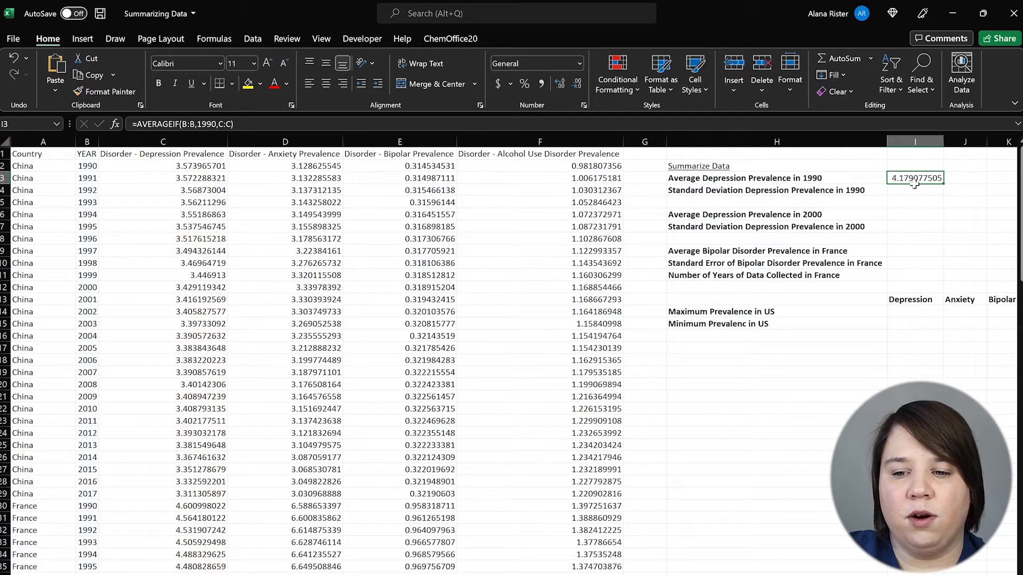
left_click(88, 167)
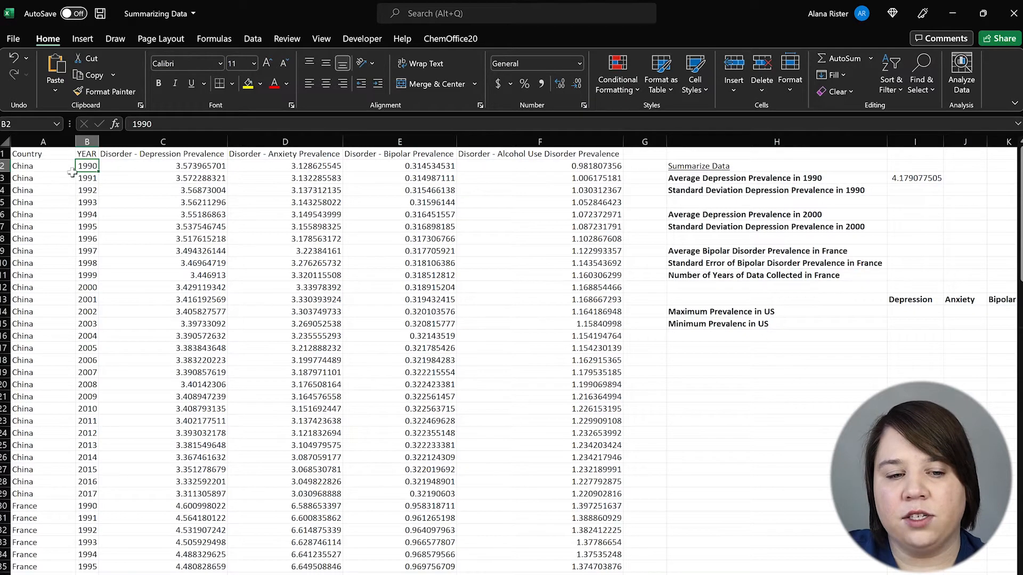
left_click(178, 164)
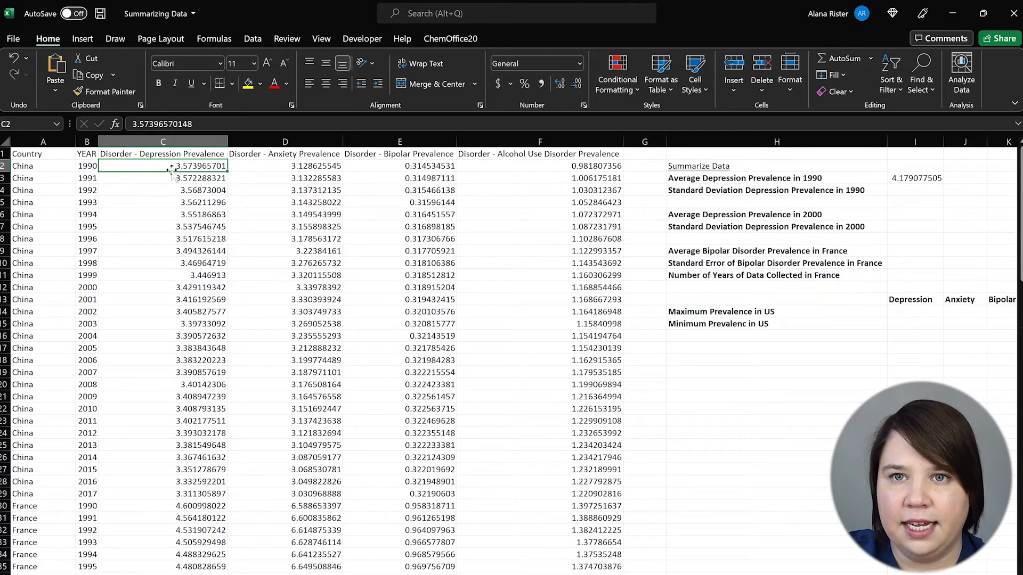
left_click(93, 177)
left_click(164, 180)
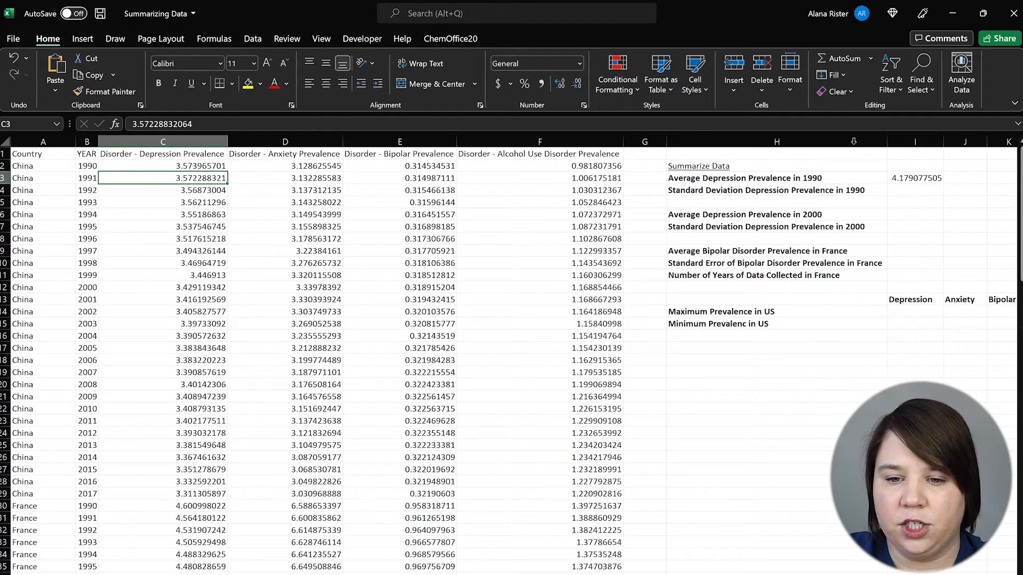
Calculate the standard deviation of the 1990 depression prevalence in I4 with =STDEV(IF(B:B=1990,C:C,0)).
left_click(914, 191)
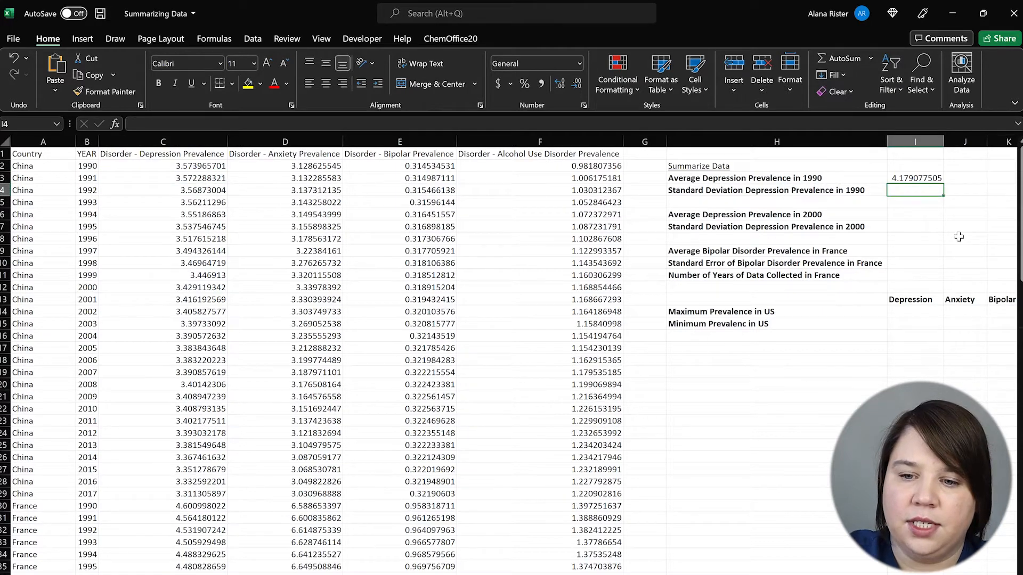
type("=")
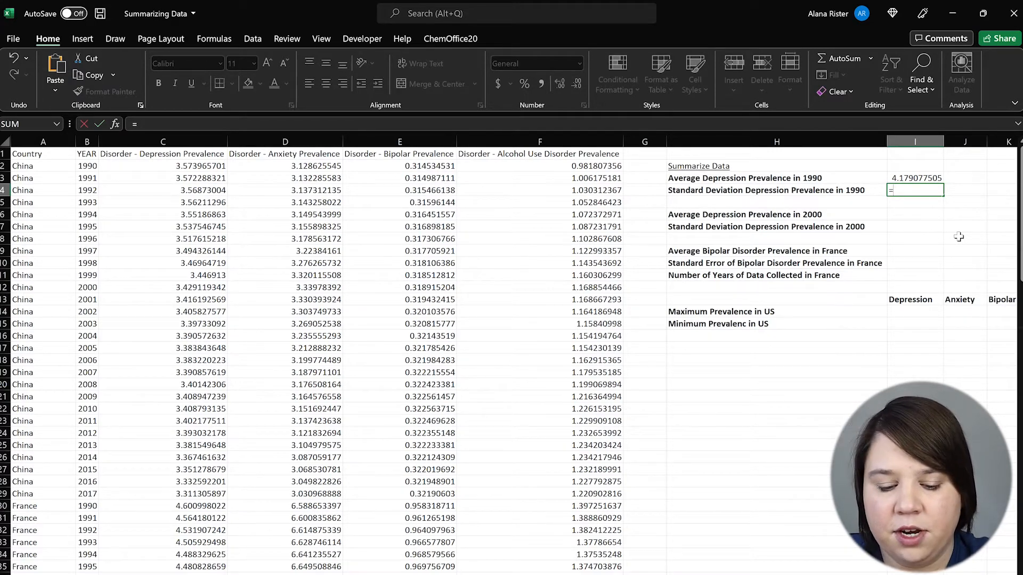
type("Stdev")
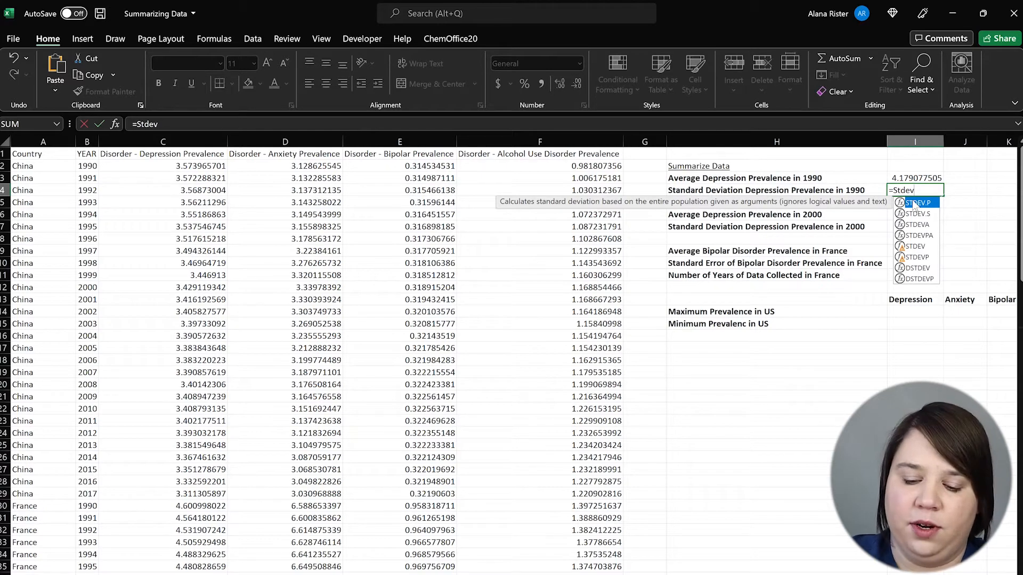
type("(")
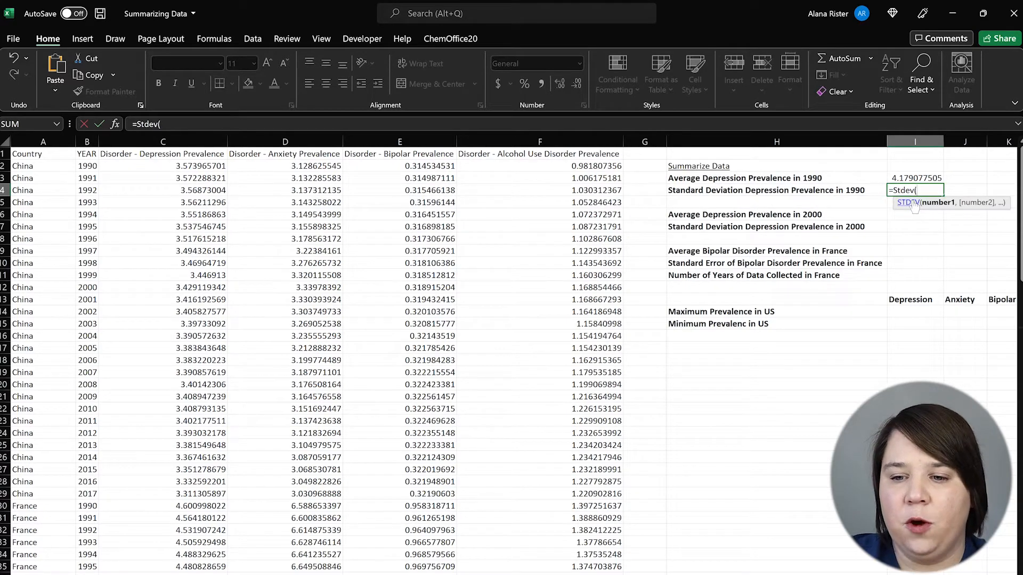
type("If")
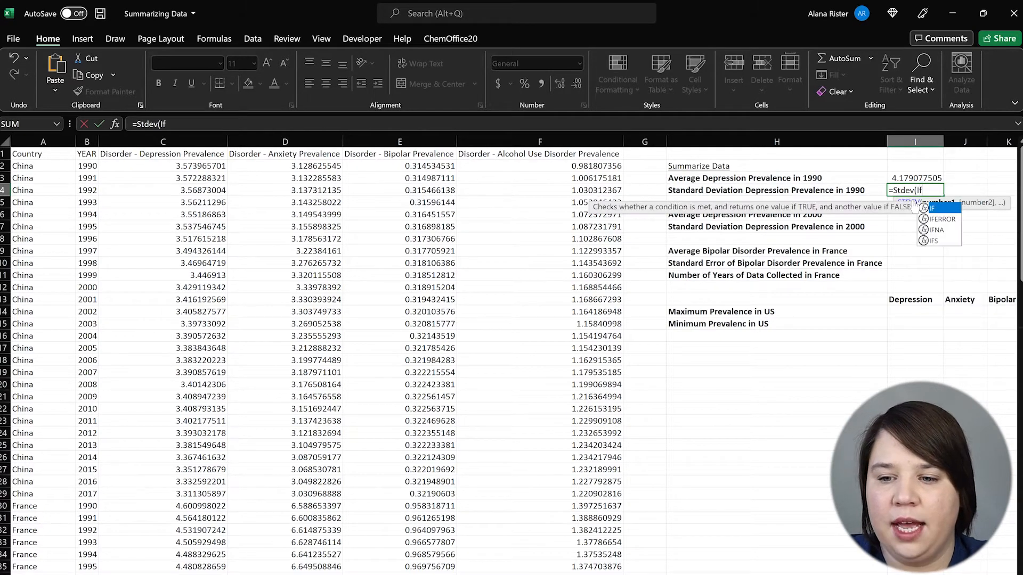
type("(")
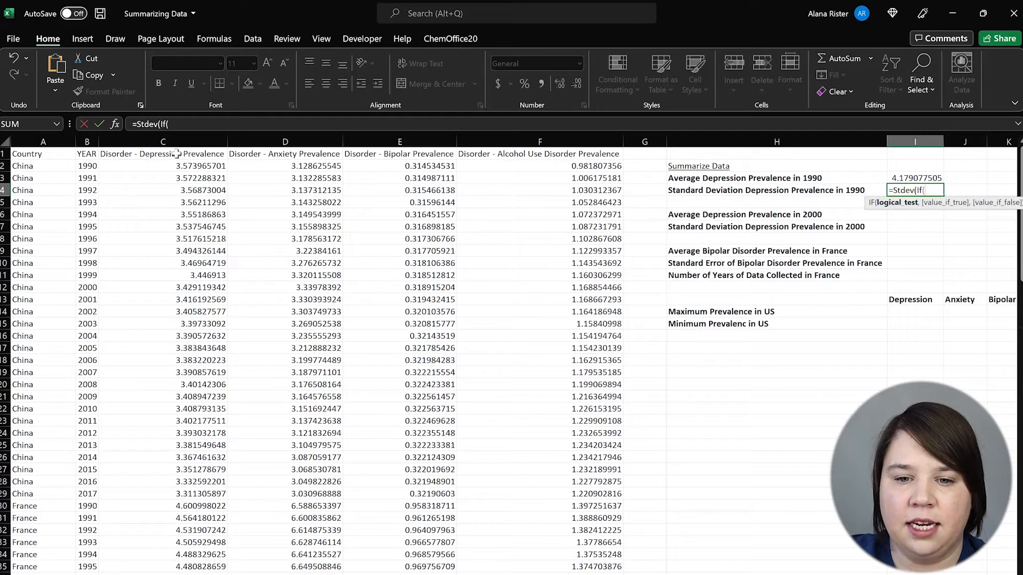
left_click(84, 141)
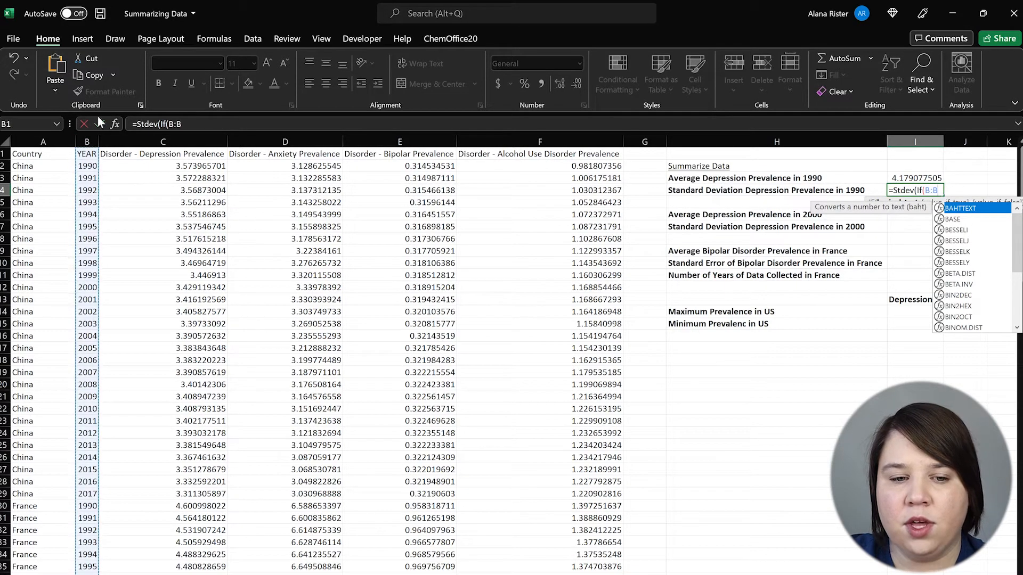
type("=")
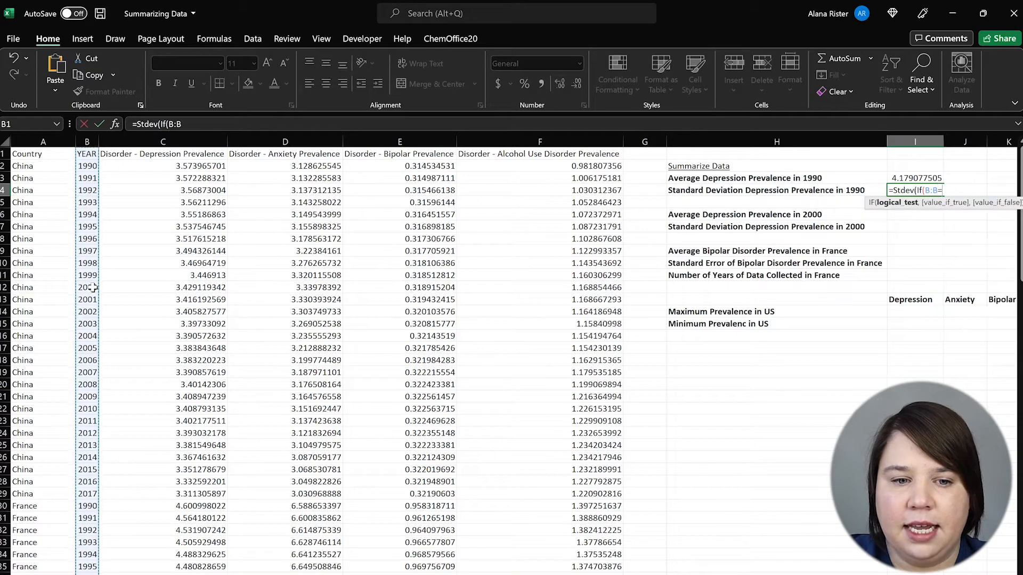
type("19")
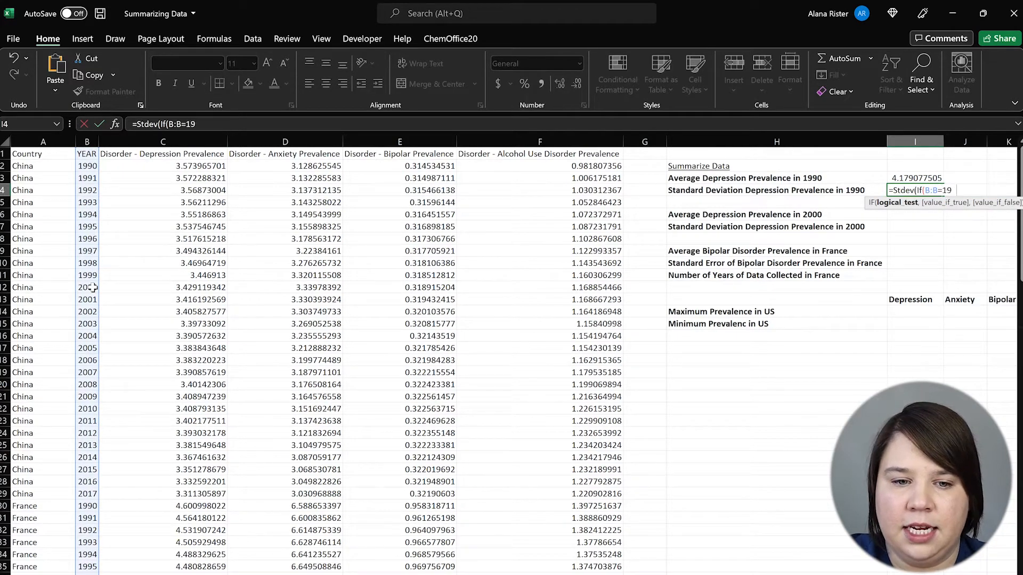
type("90,")
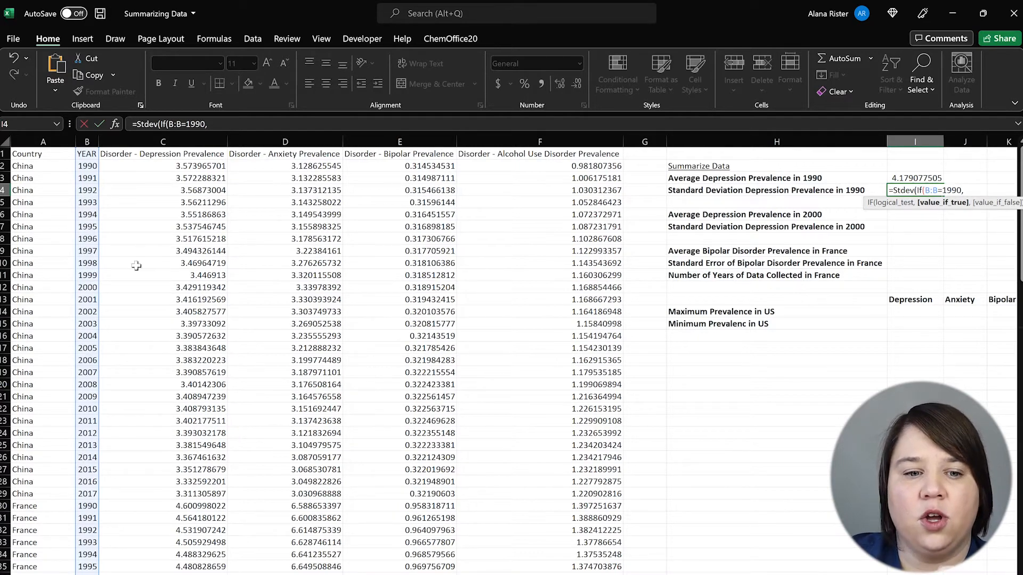
left_click(170, 140)
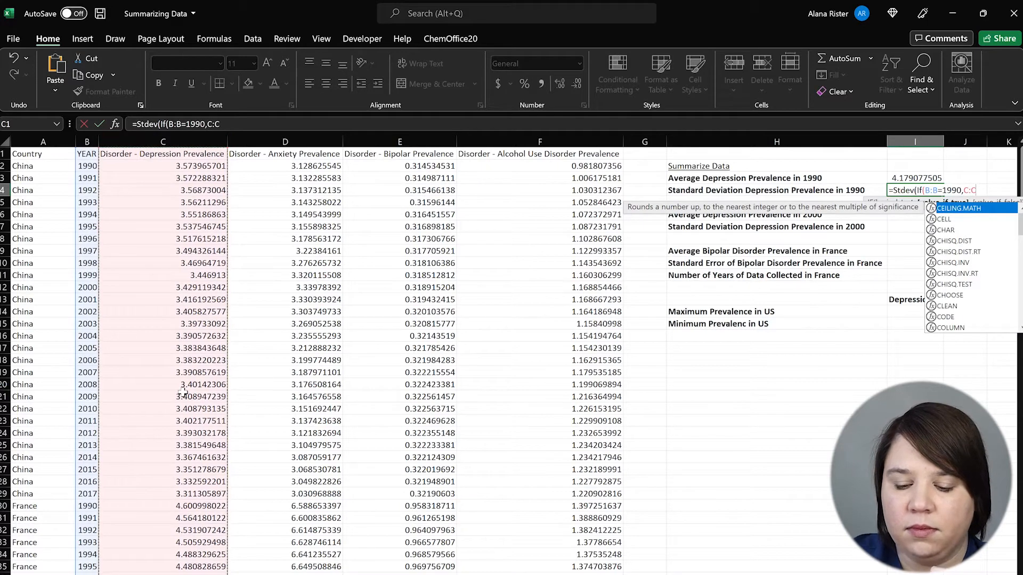
type(",")
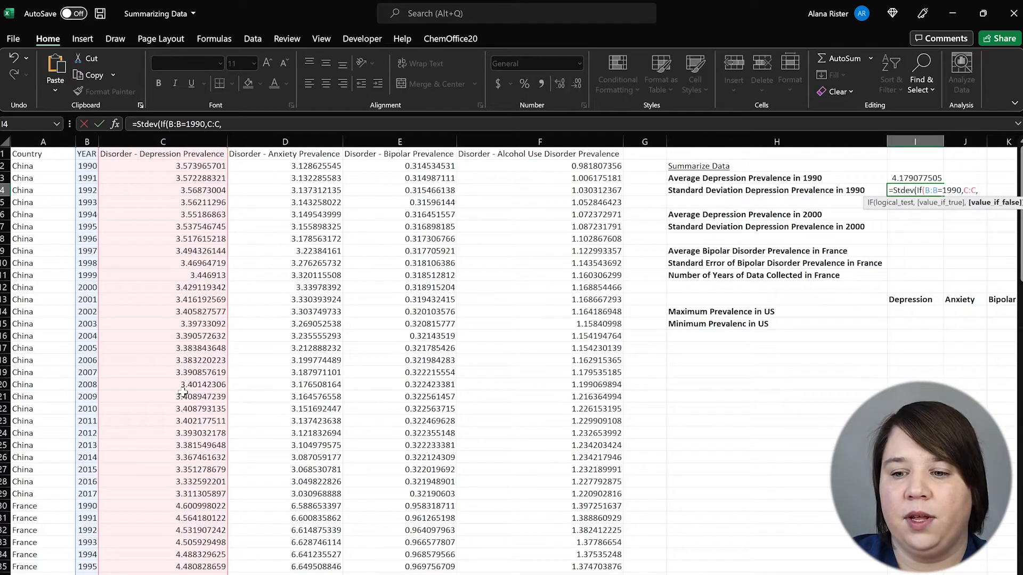
type("0)")
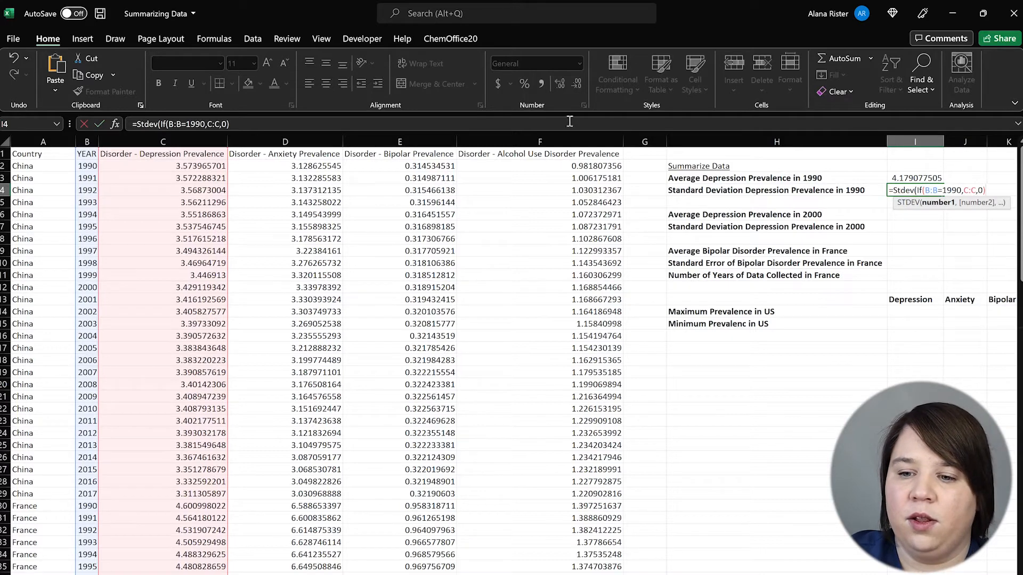
type(")")
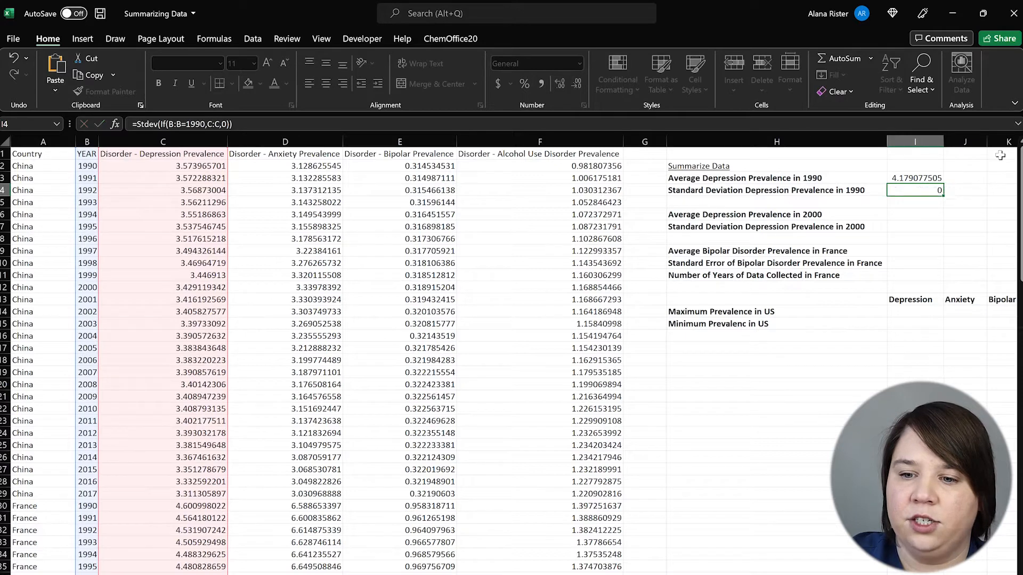
key("Return")
Replace the value-if-false 0 in the I4 standard deviation formula with an empty string, giving =STDEV(IF(B:B=1990,C:C,"")).
left_click(918, 193)
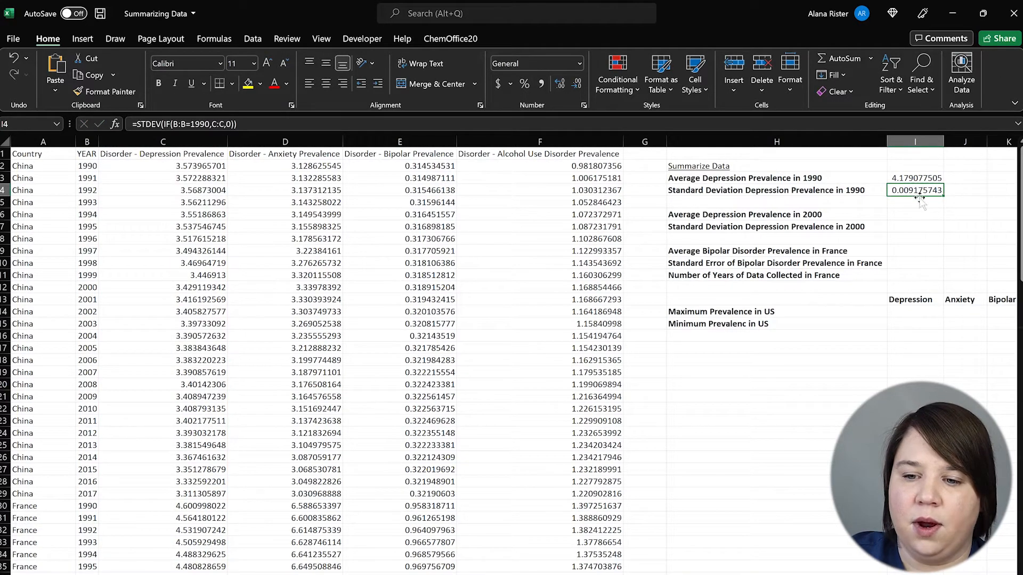
left_click(231, 124)
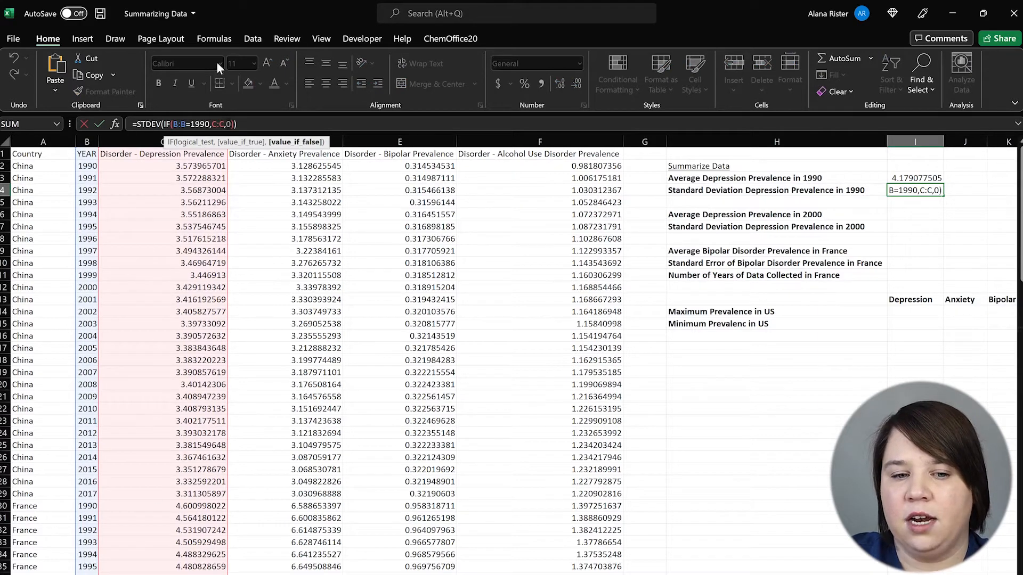
key("BackSpace")
type("\"\"")
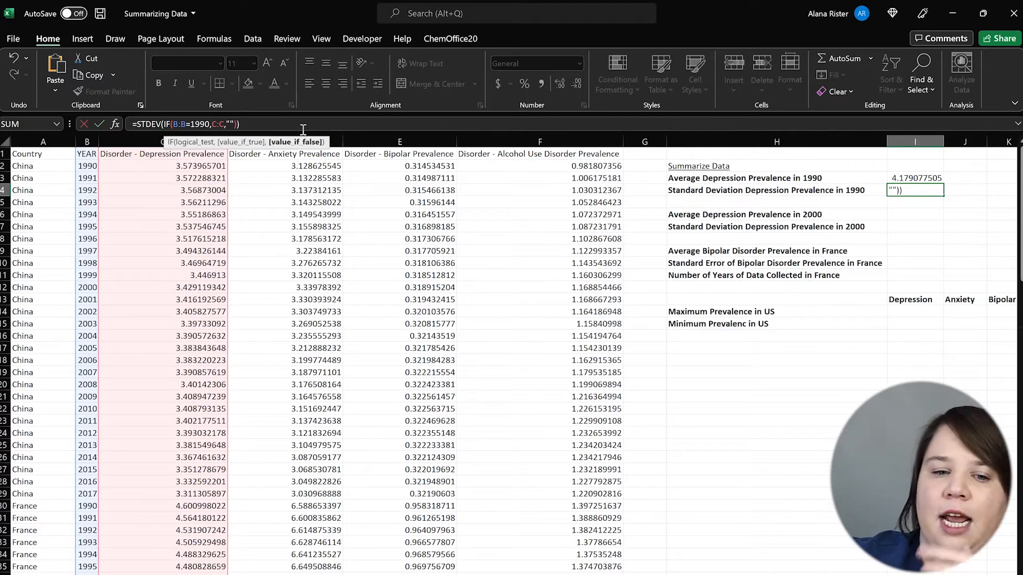
key("Return")
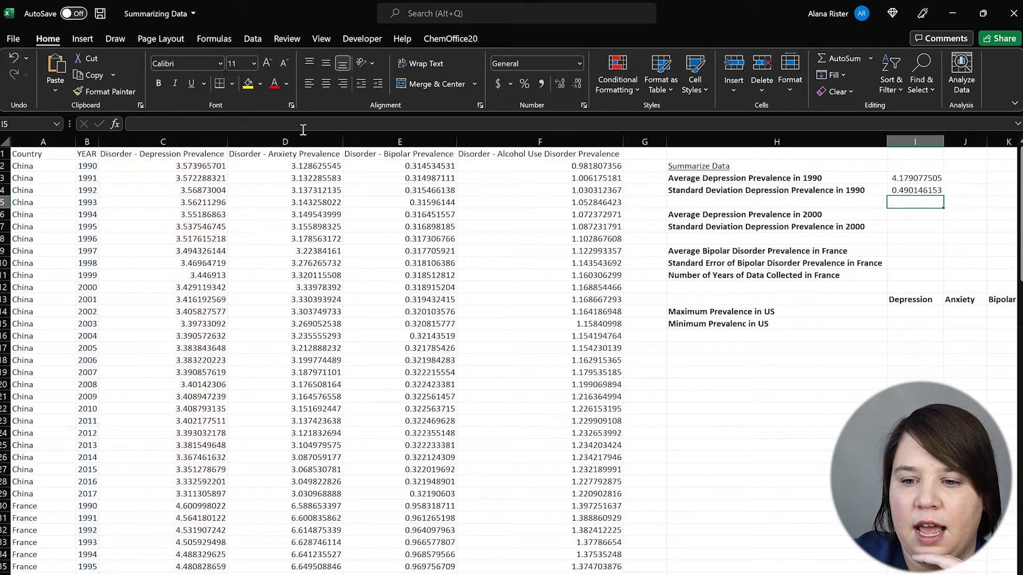
left_click(924, 193)
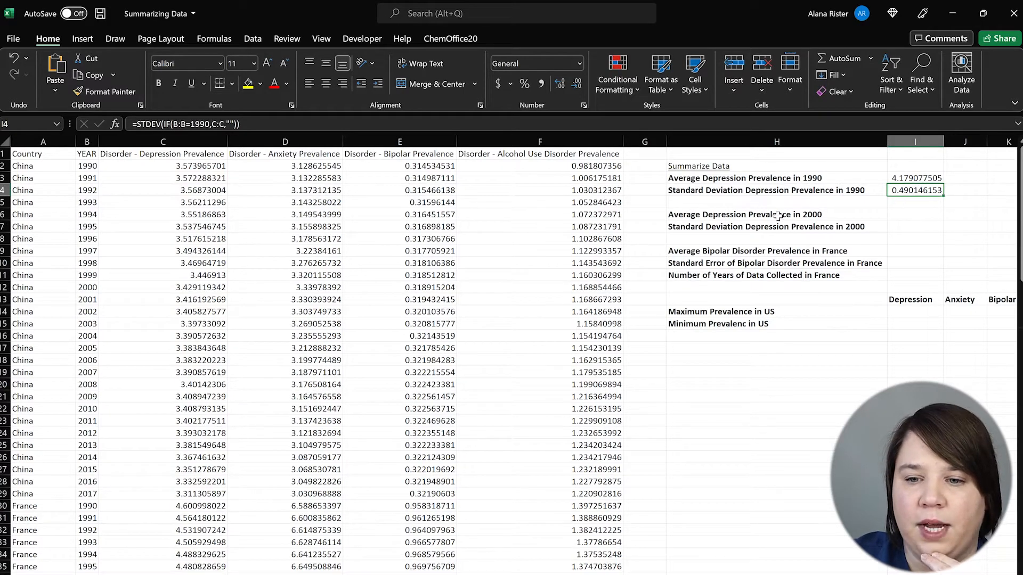
Calculate the average depression prevalence for 2000 in I6 with =AVERAGEIF(B:B,2000,C:C).
left_click(908, 205)
left_click(910, 215)
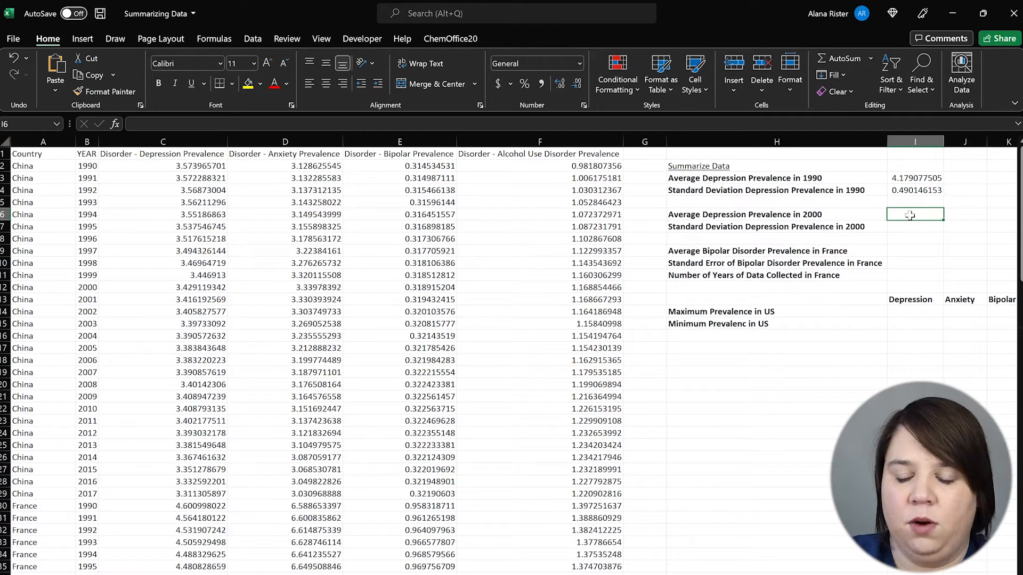
type("=")
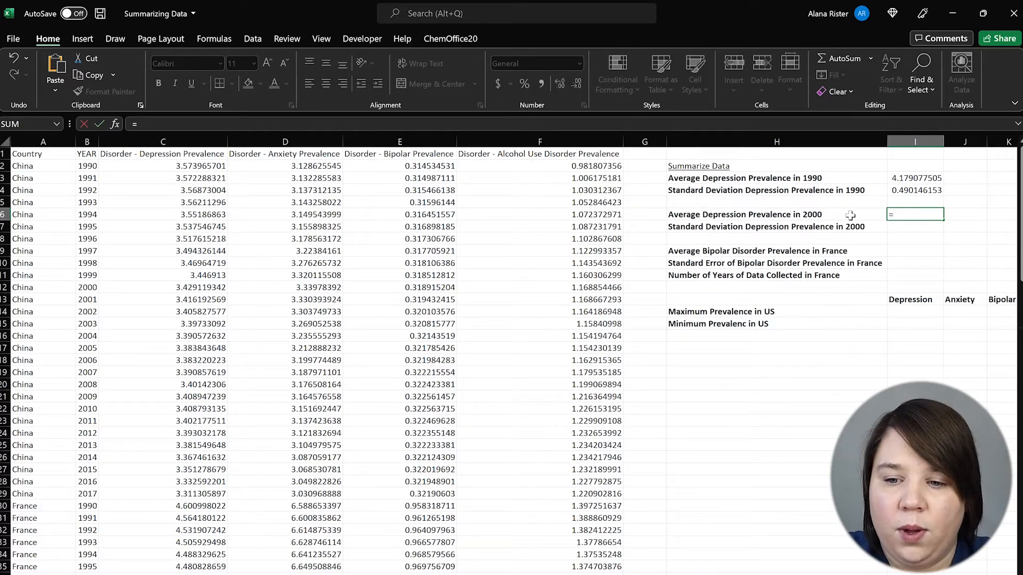
type("A")
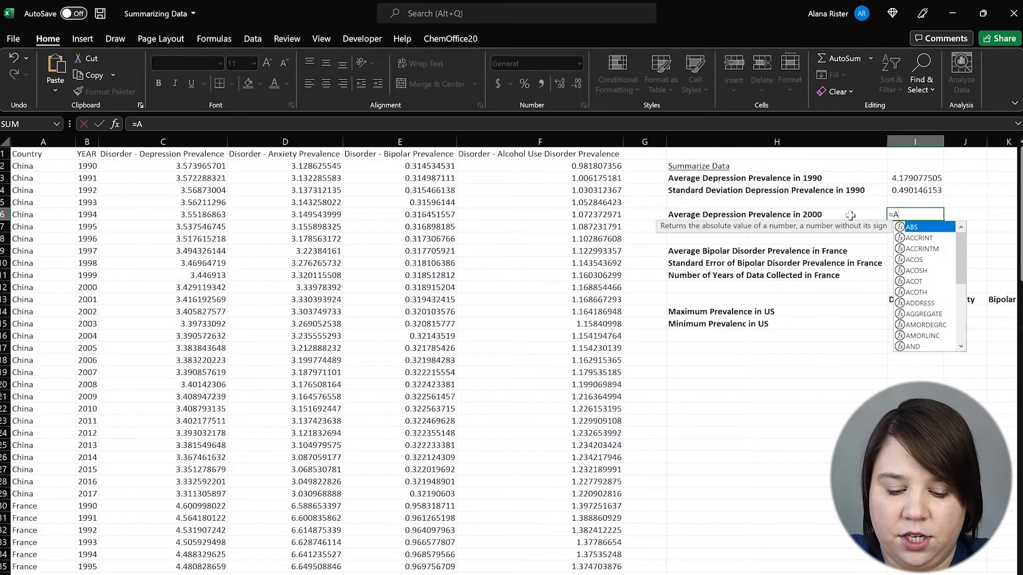
type("verageif")
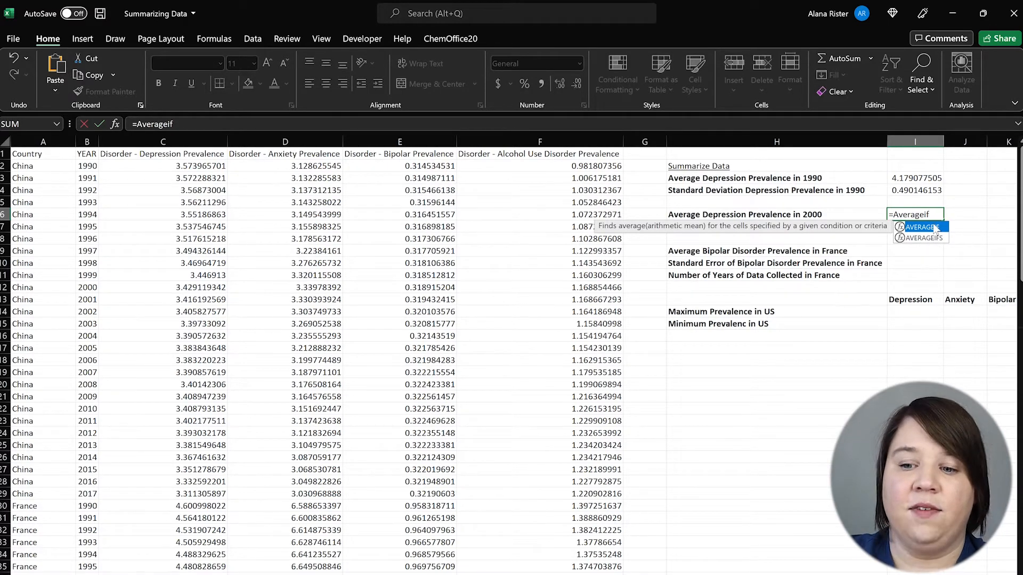
type("(")
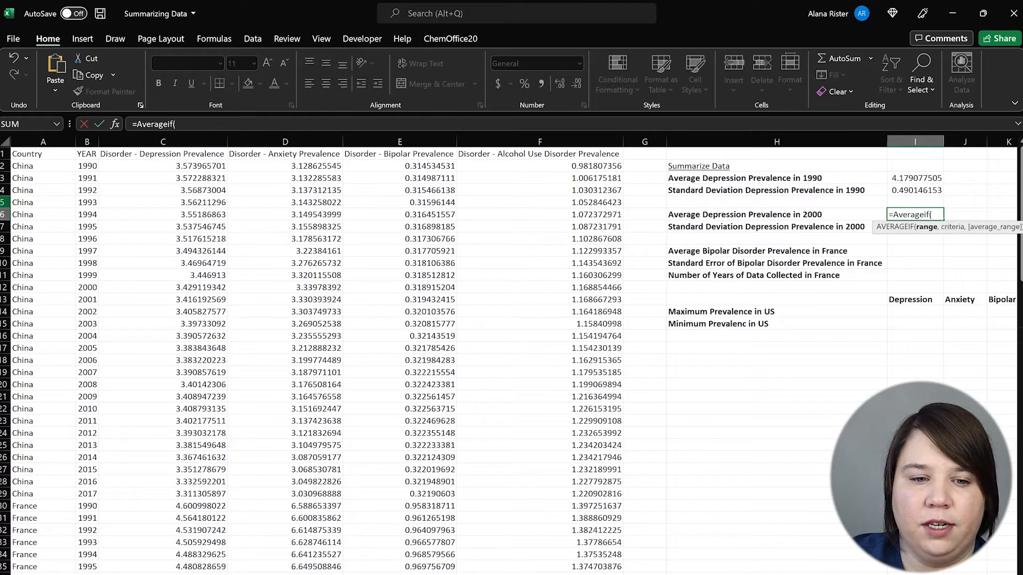
left_click(89, 141)
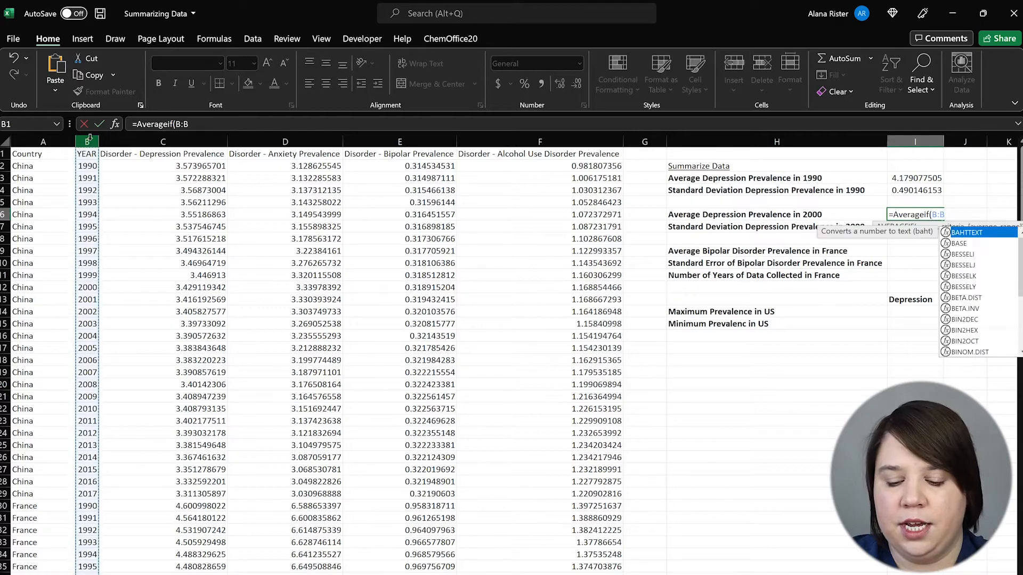
type(",")
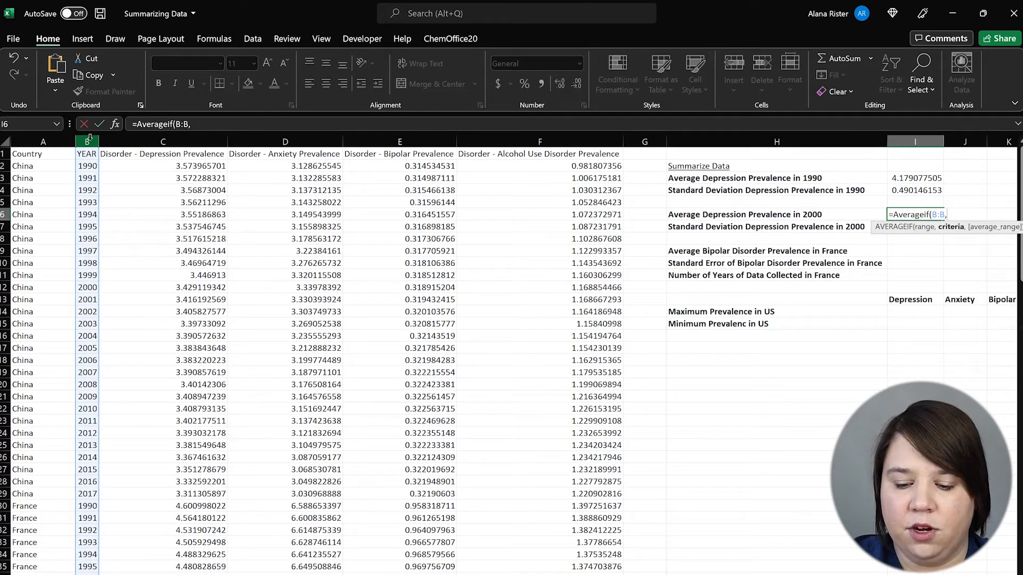
type("199")
key("BackSpace")
key("BackSpace")
key("BackSpace")
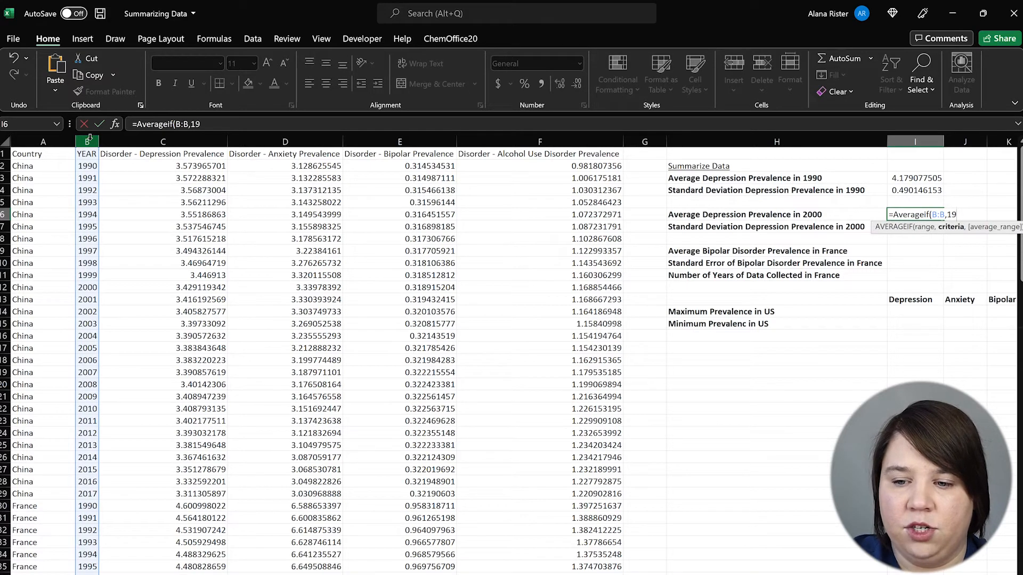
type("2000,")
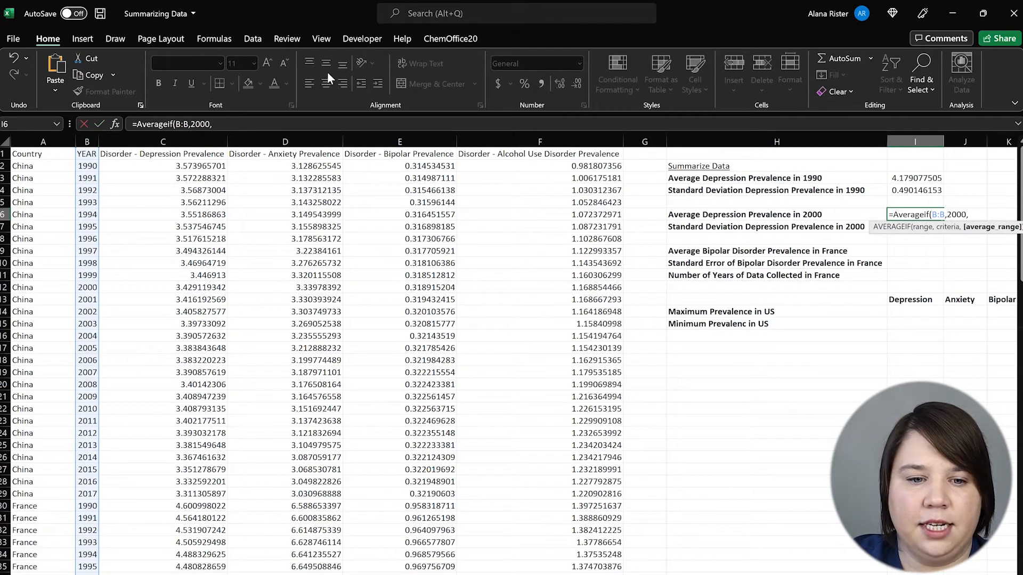
left_click(170, 142)
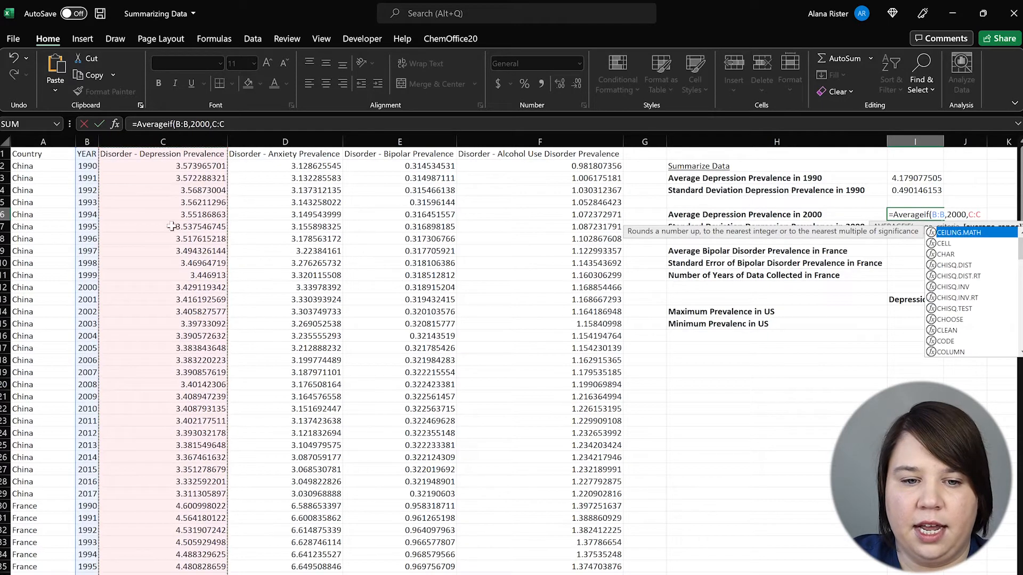
type(")")
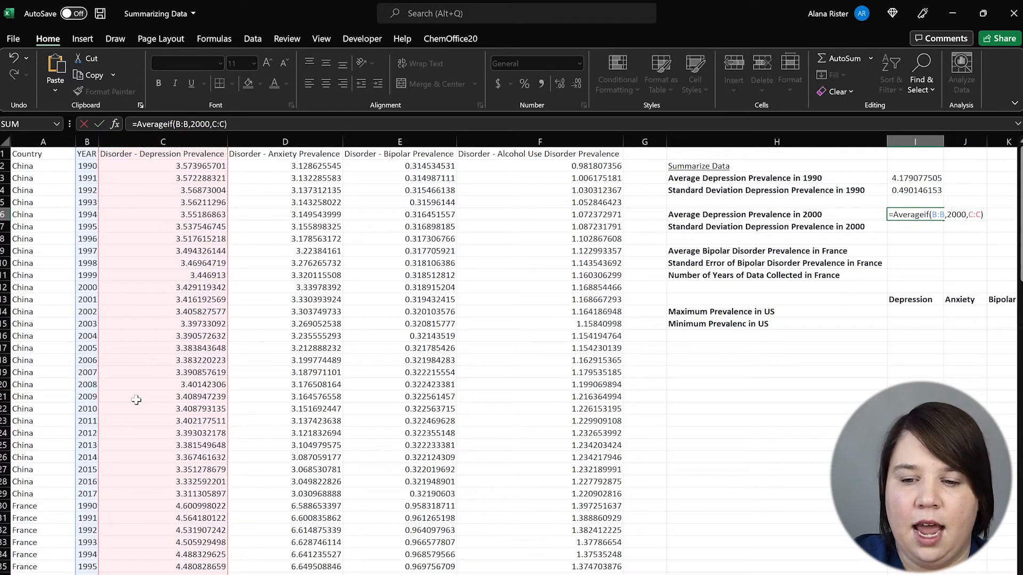
key("Return")
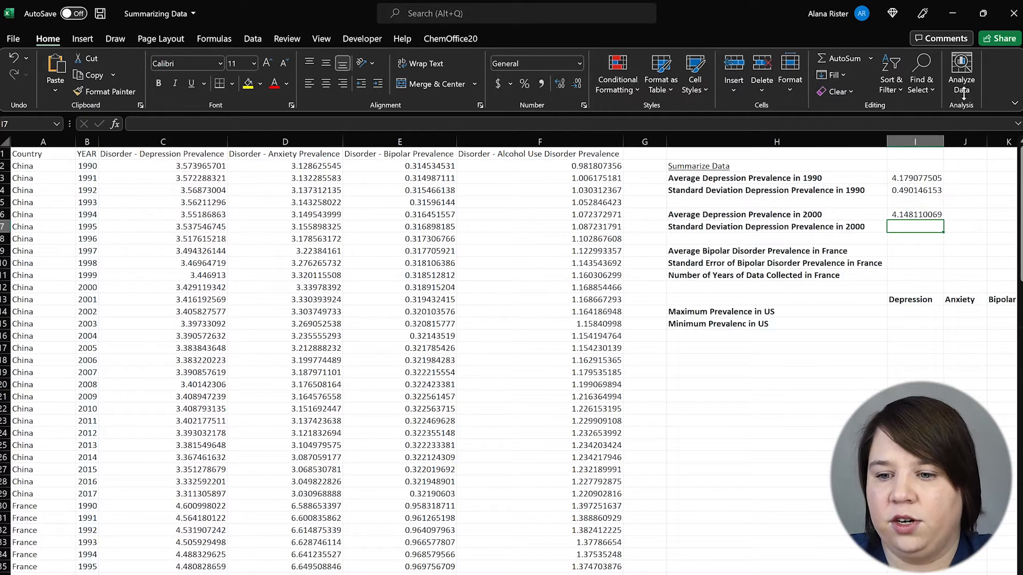
Calculate the standard deviation of the 2000 depression prevalence in I7 with =STDEV.S(IF(B:B=2000,C:C,"")).
left_click(924, 168)
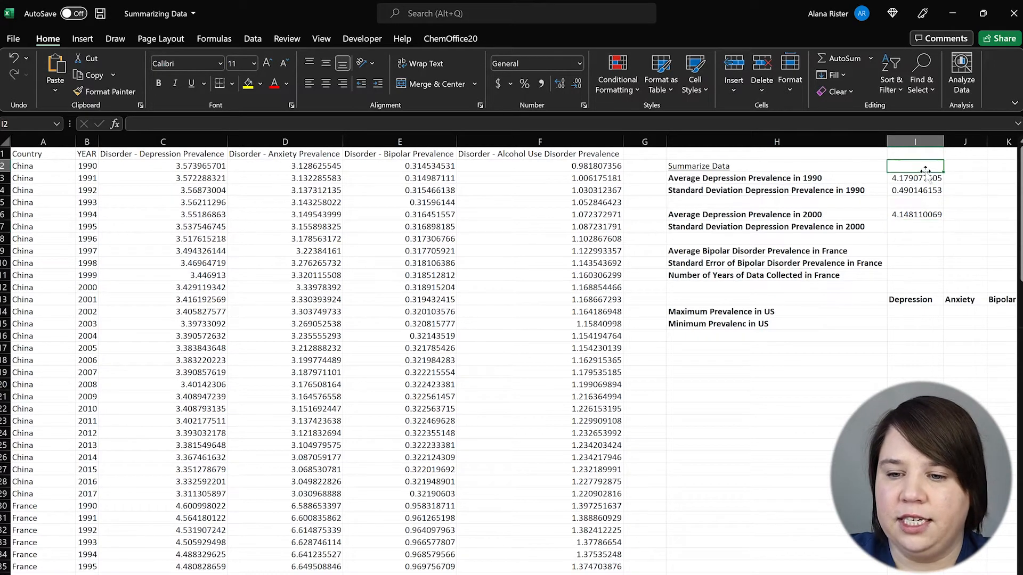
left_click(924, 216)
left_click(934, 227)
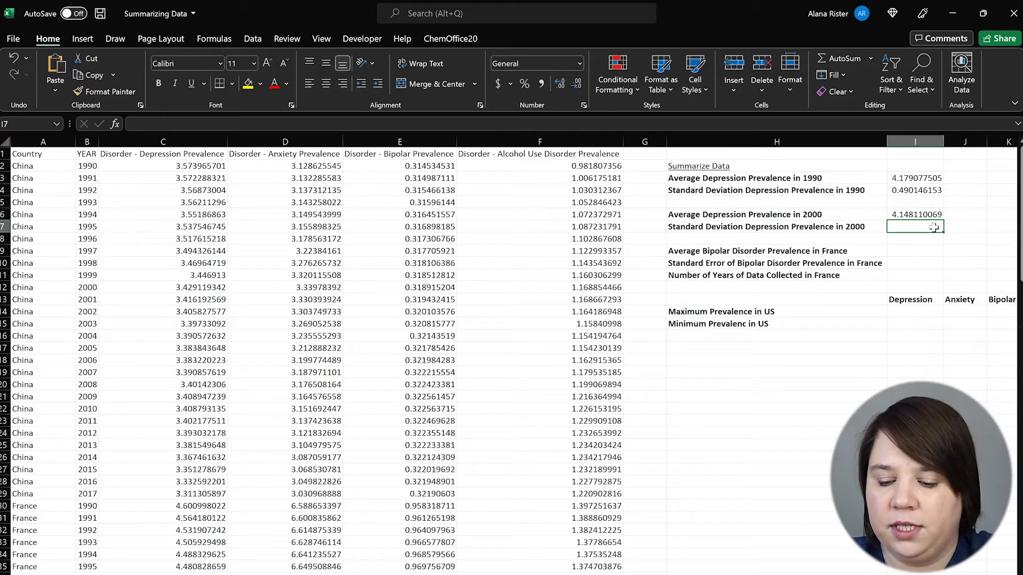
type("=")
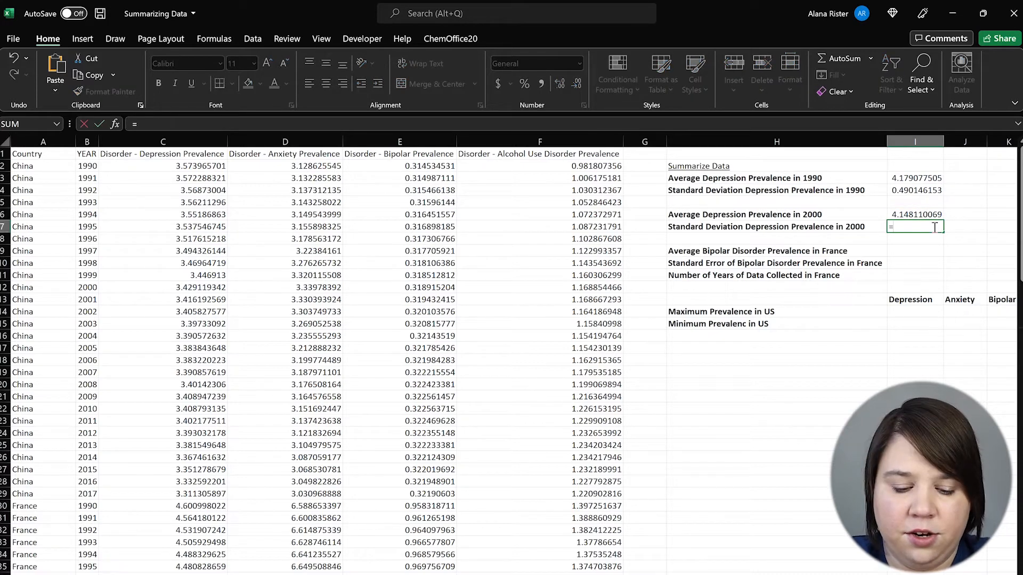
type("stdev")
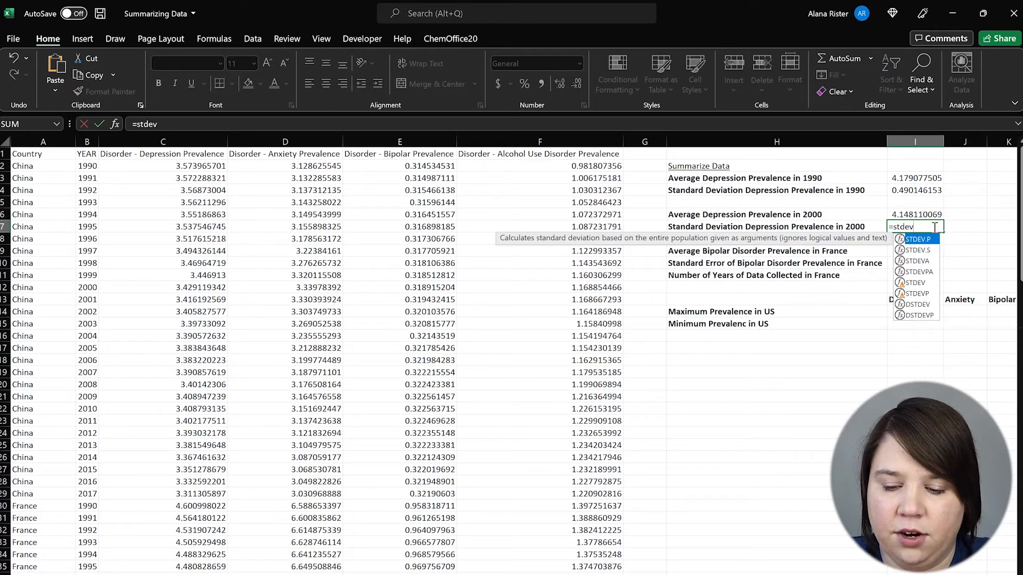
left_click(917, 250)
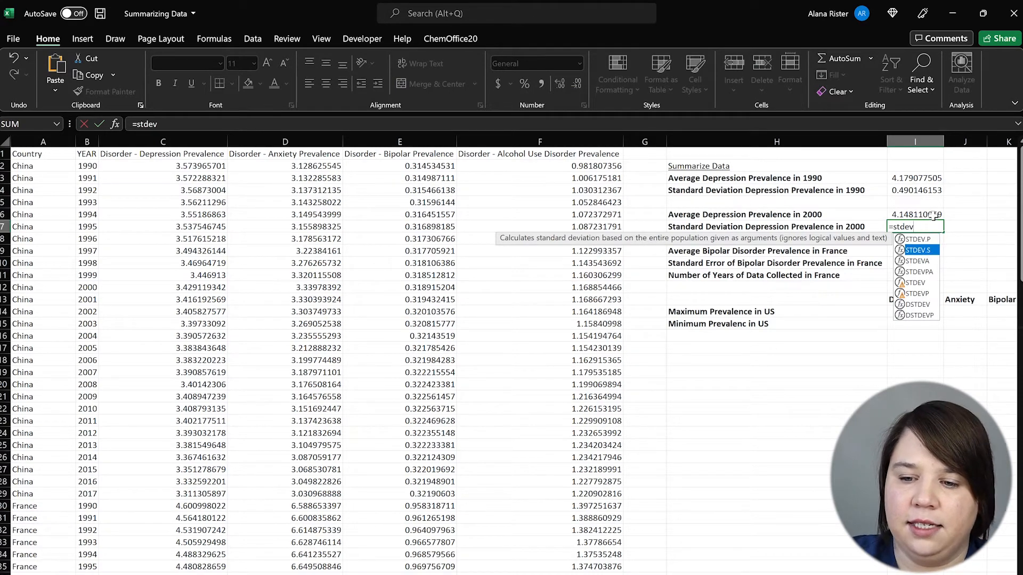
type(".")
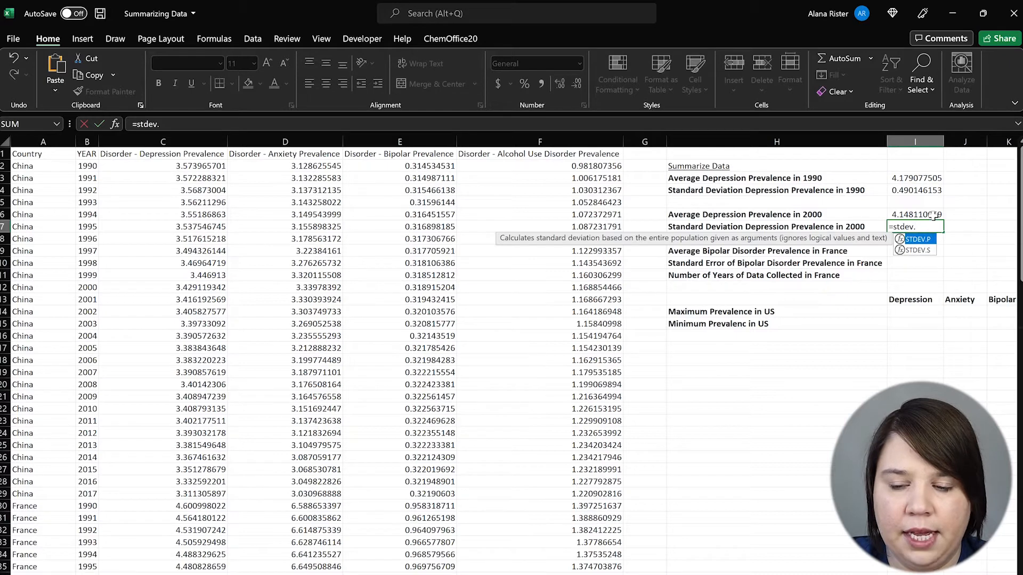
type("s")
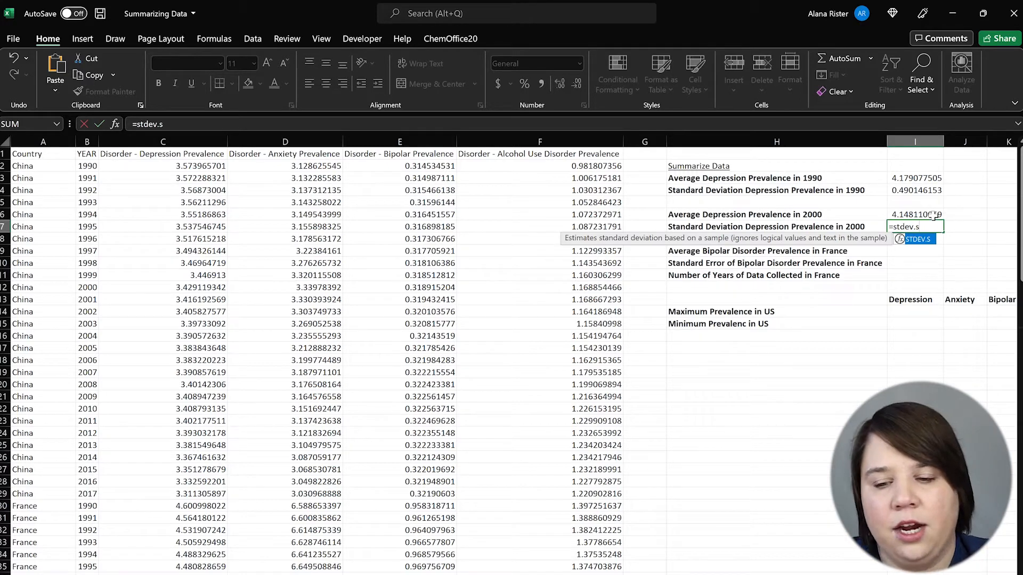
type("(")
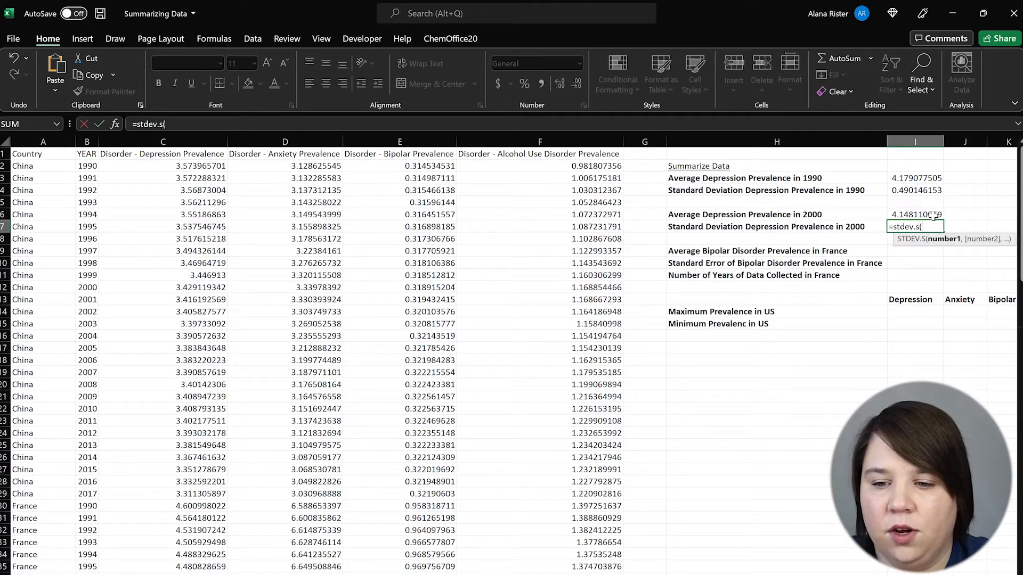
type("if")
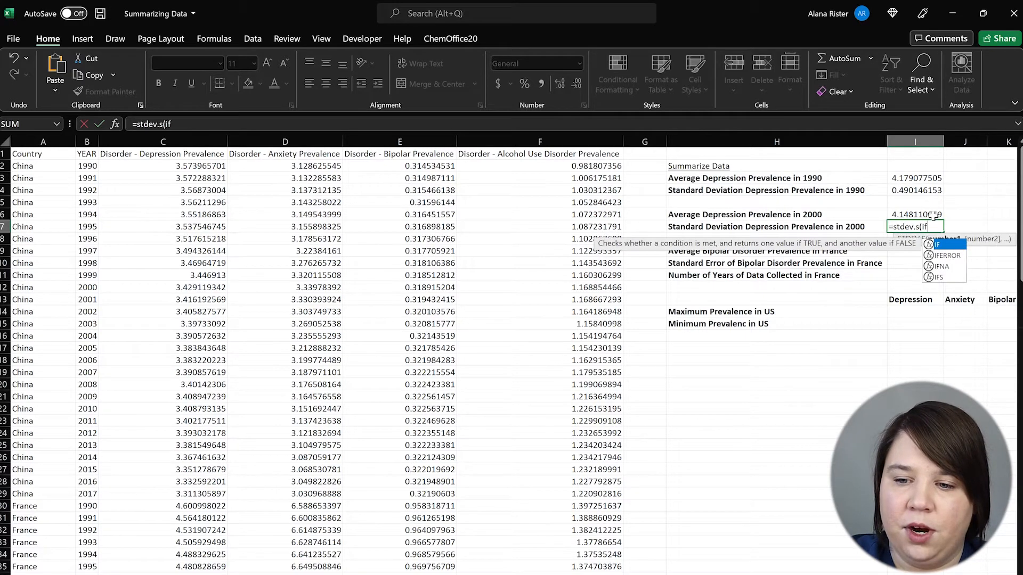
type("(")
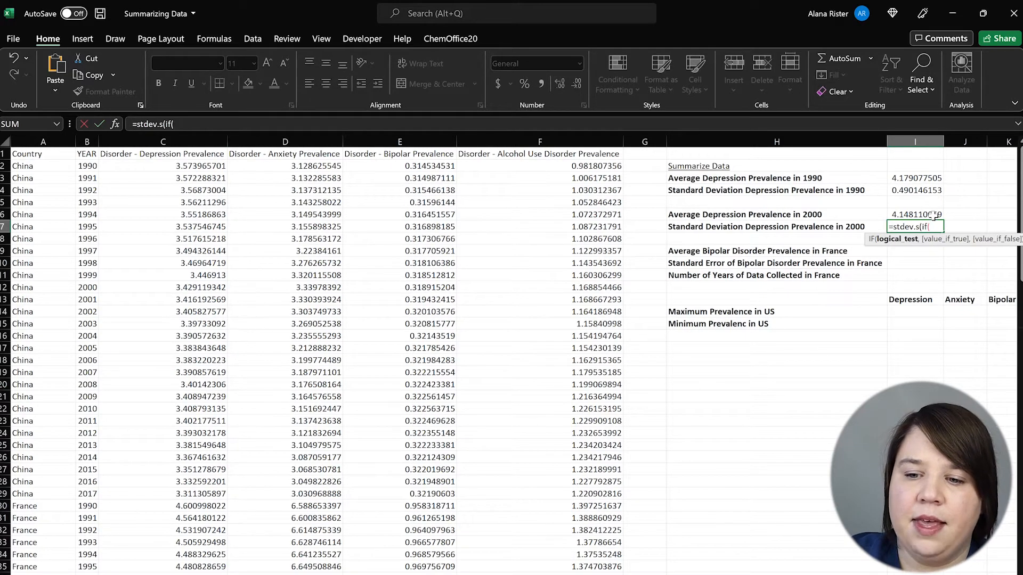
left_click(88, 142)
type("=2000")
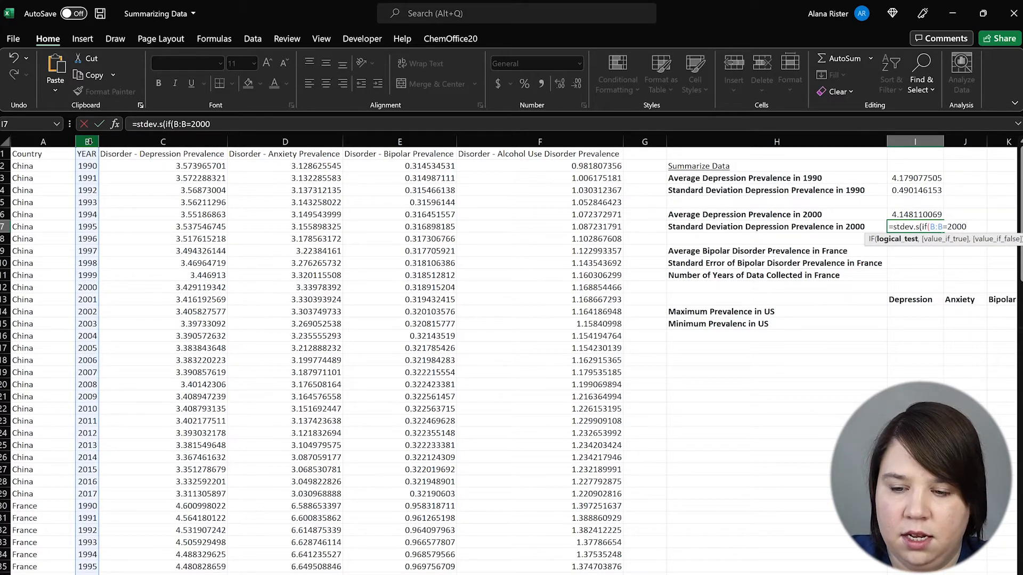
type(",")
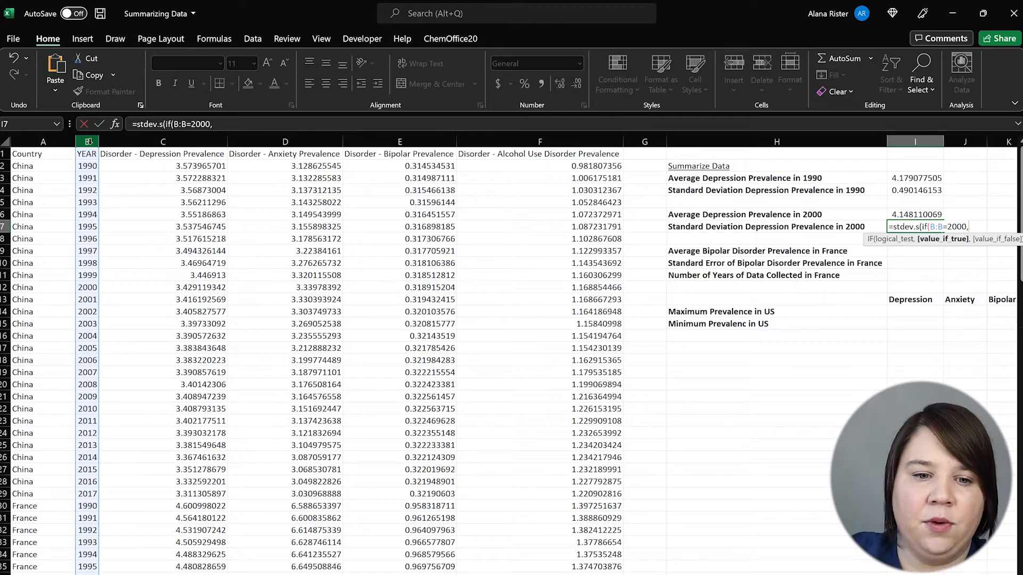
left_click(162, 141)
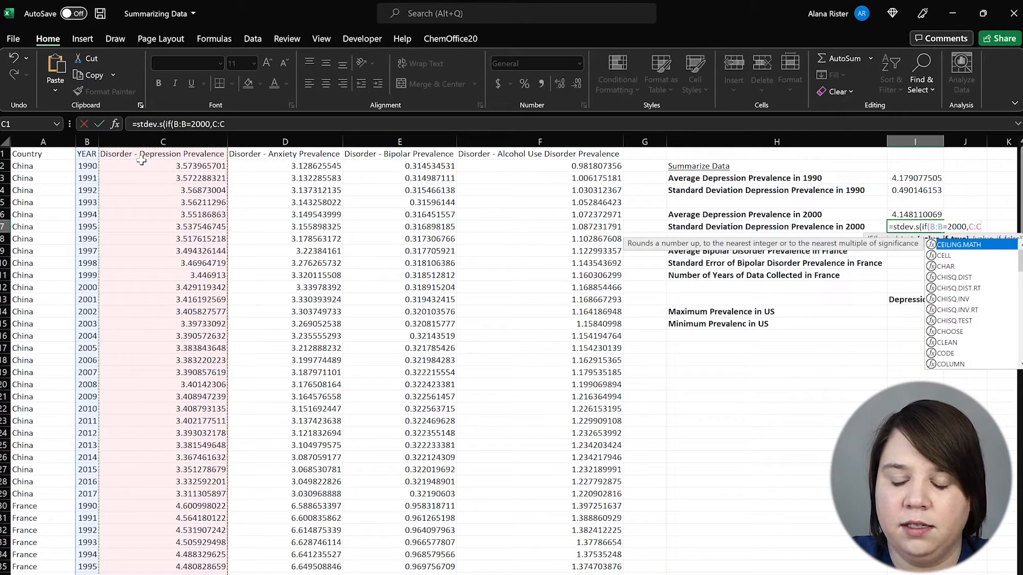
type(",\"\")")
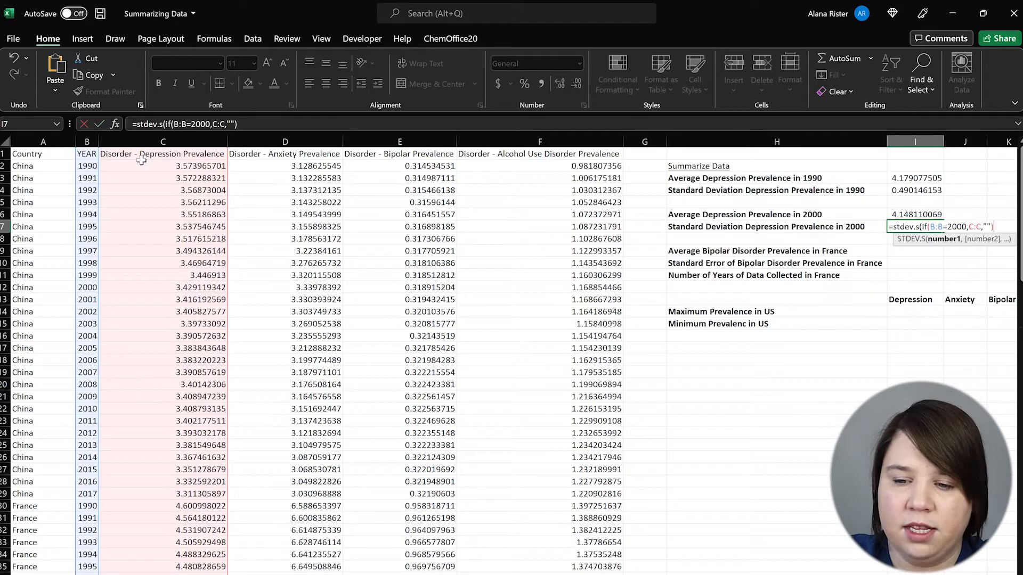
key("Return")
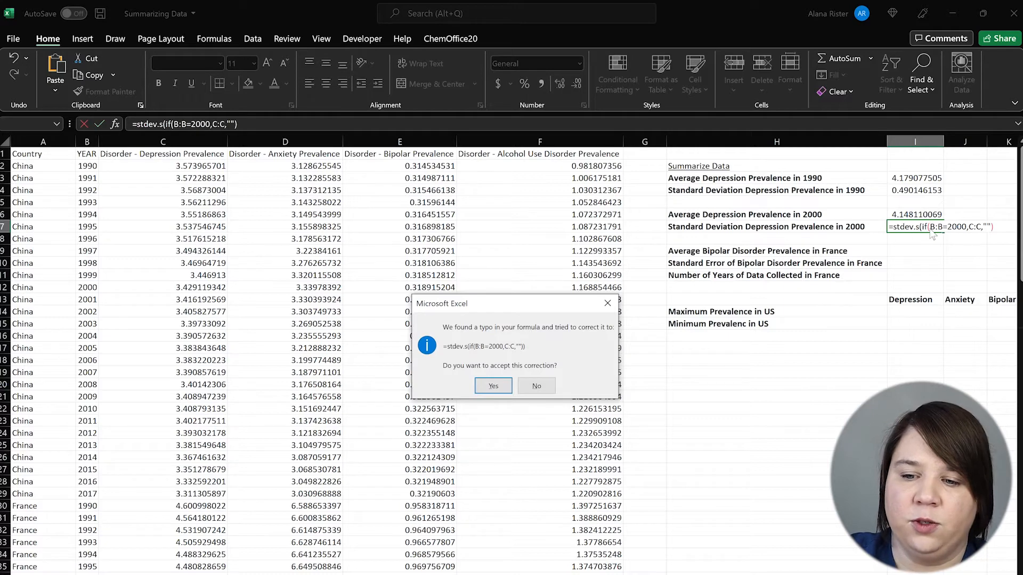
left_click(501, 393)
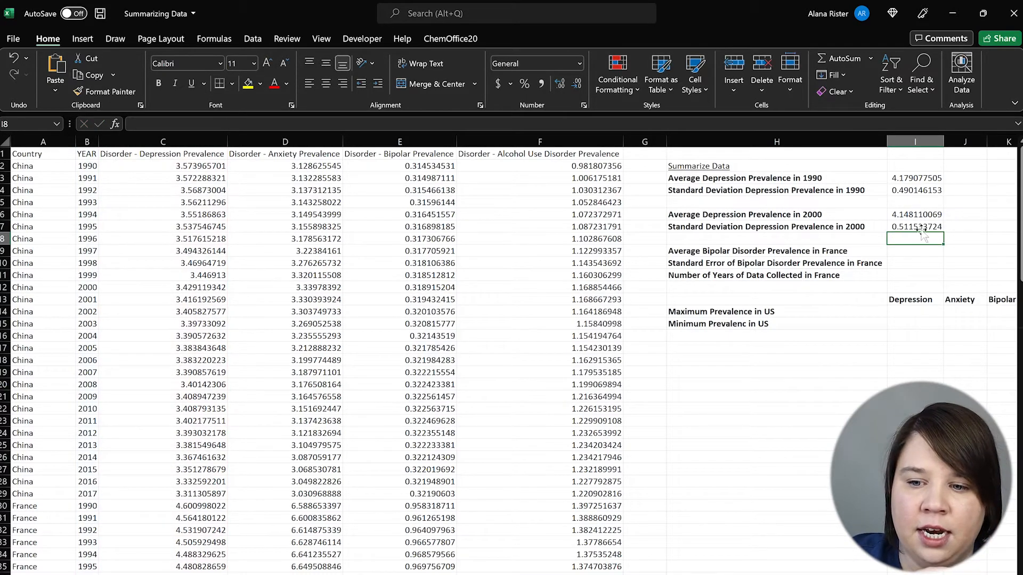
left_click(922, 228)
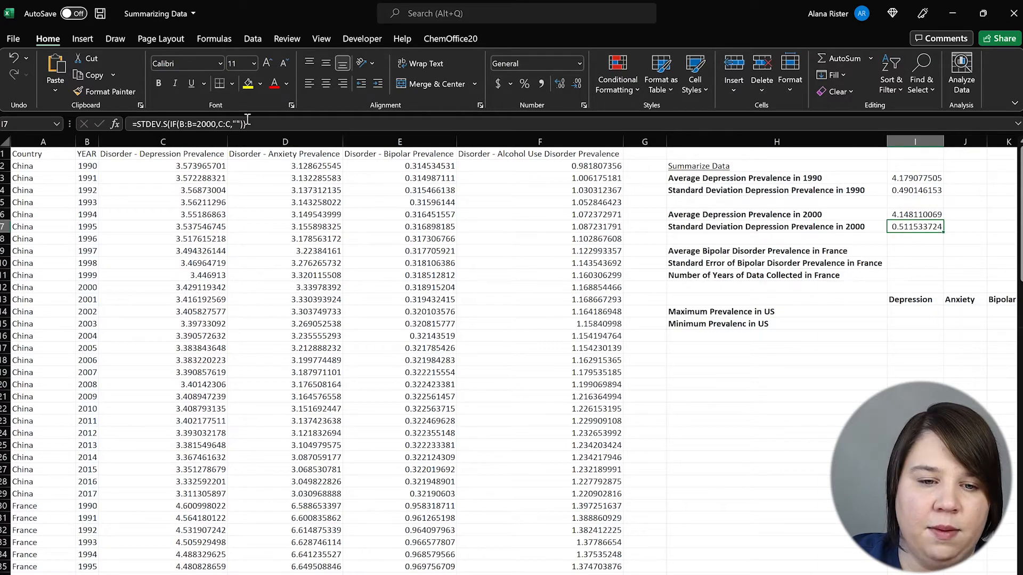
left_click(928, 262)
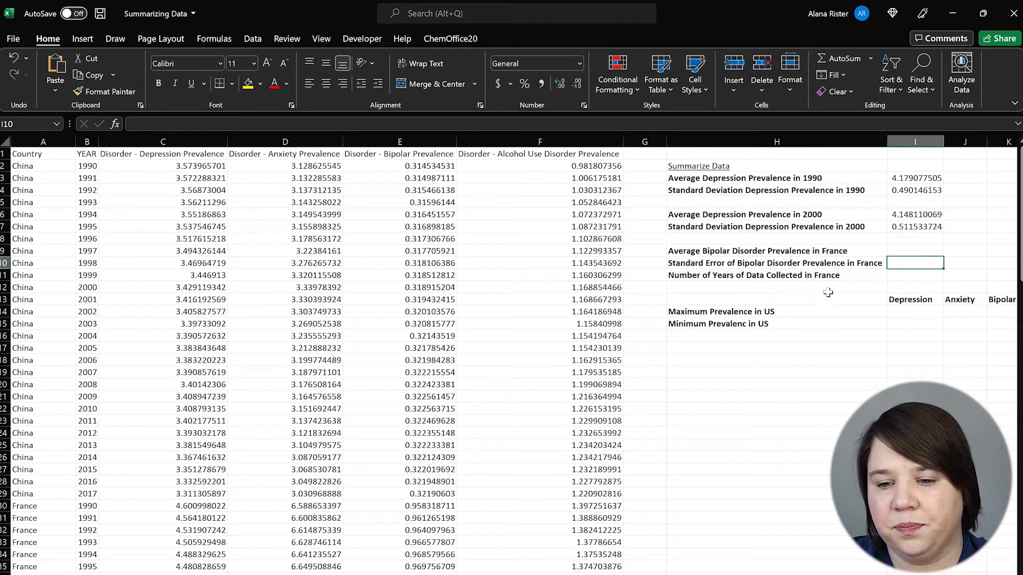
Enter =AVERAGEIF(A:A,France,E:E) in I9 for the average bipolar disorder prevalence in France.
left_click(779, 252)
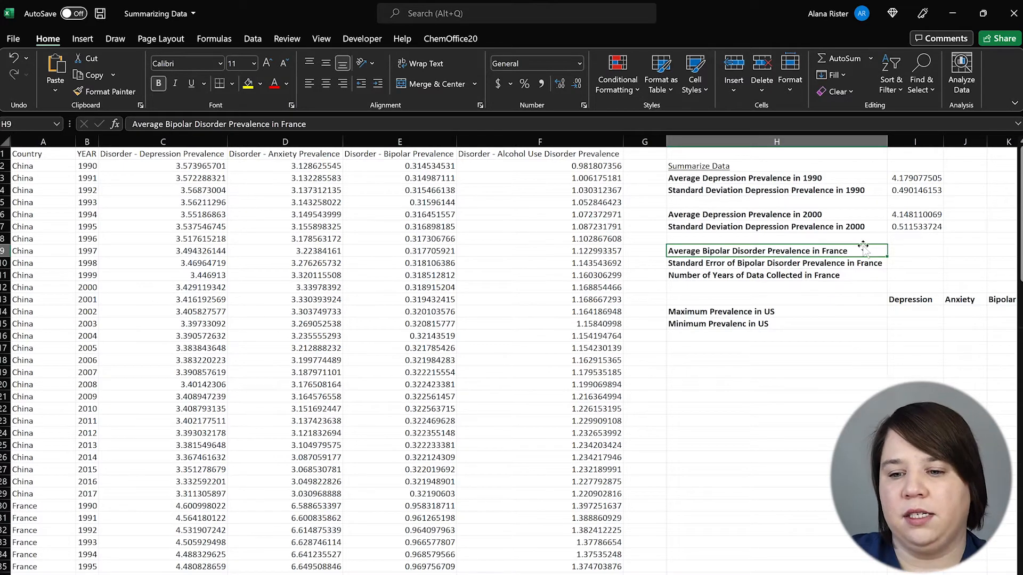
left_click(912, 251)
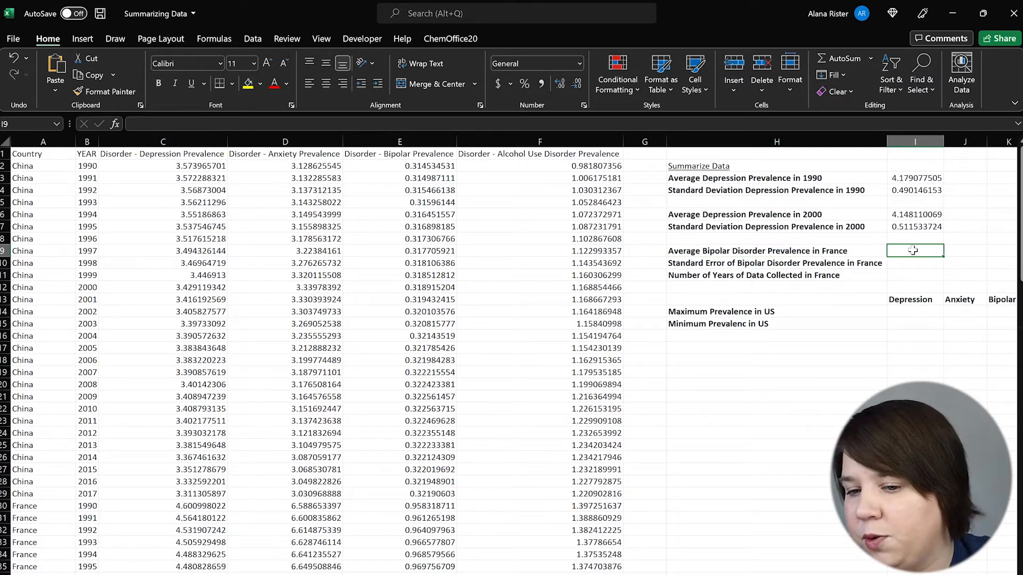
type("=")
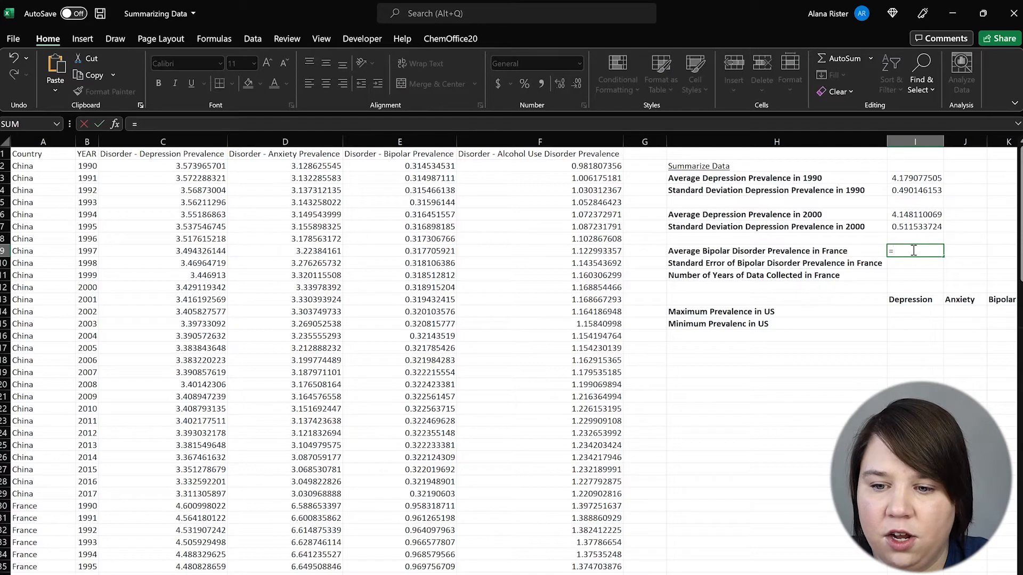
type("Aver")
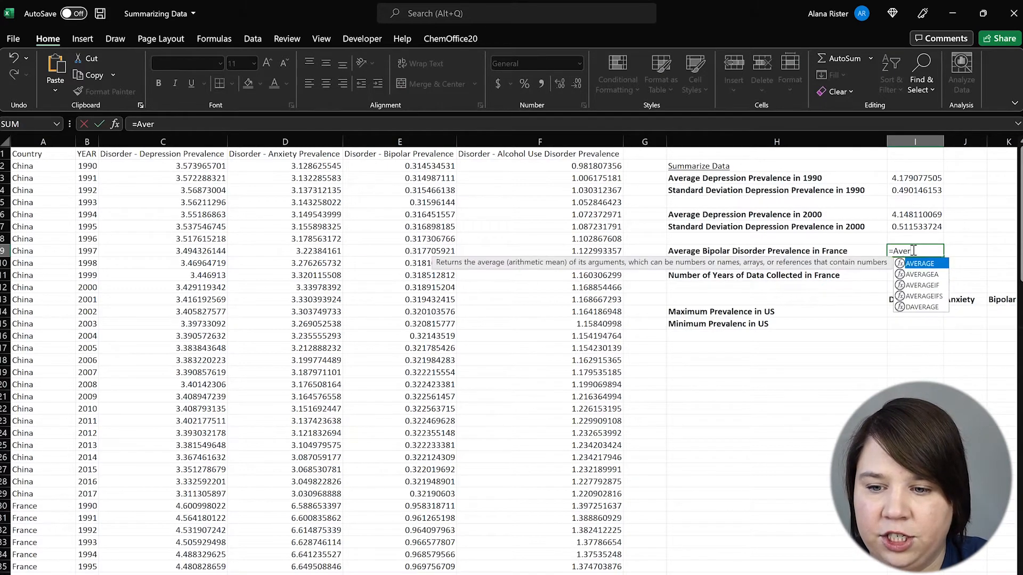
type("ageif(")
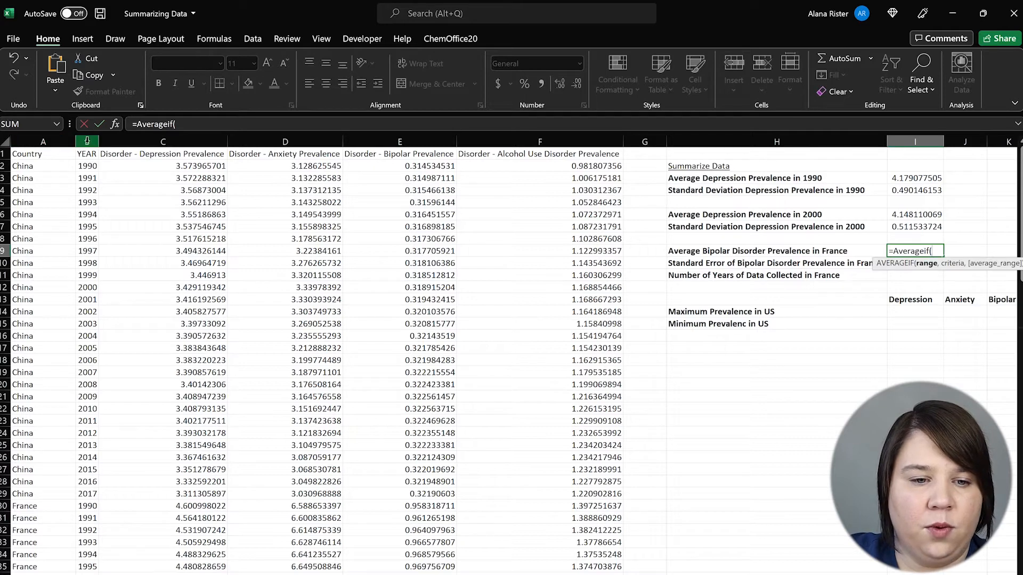
left_click(26, 141)
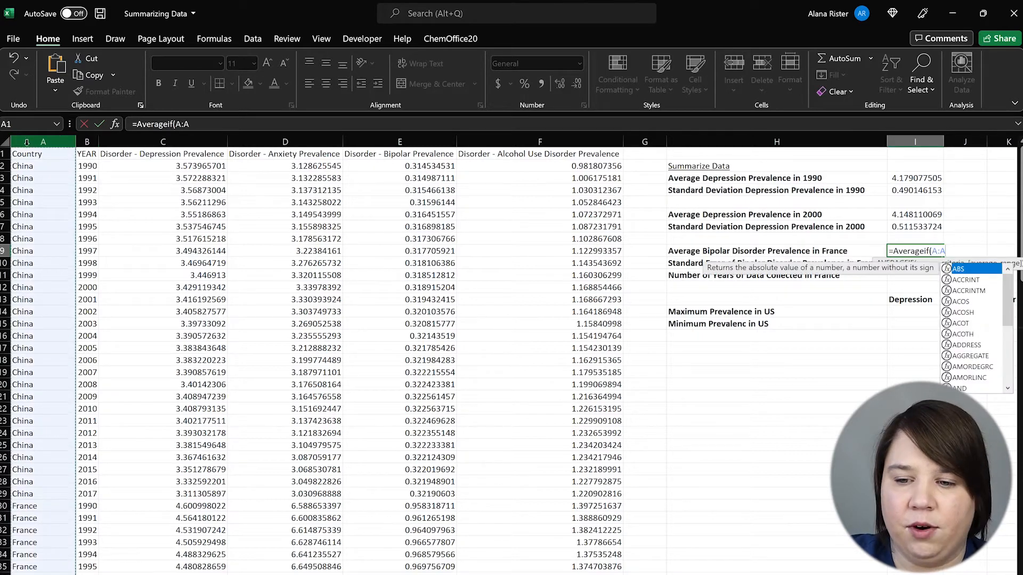
type(",")
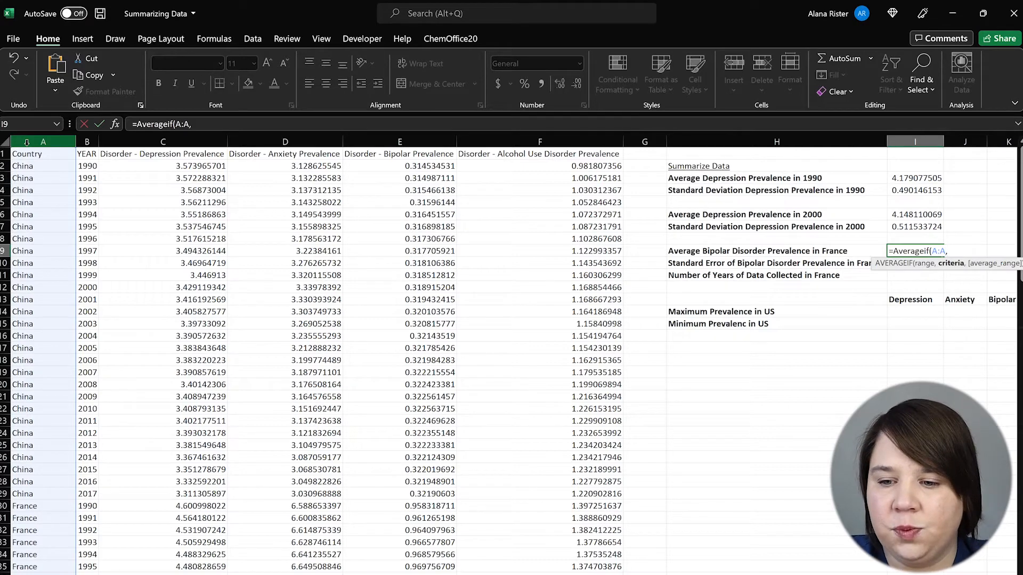
type("France,")
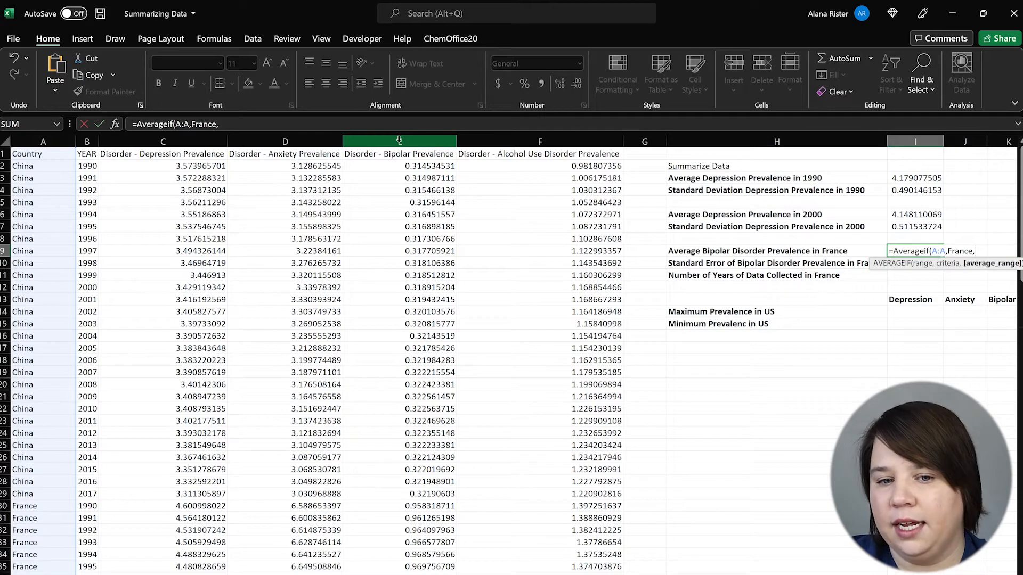
left_click(399, 141)
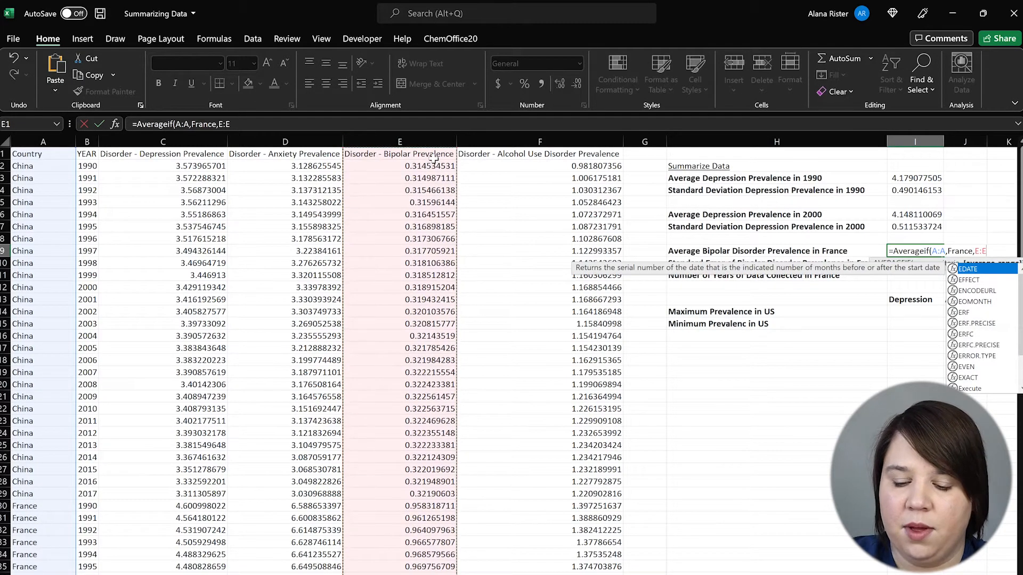
type(")")
key("Return")
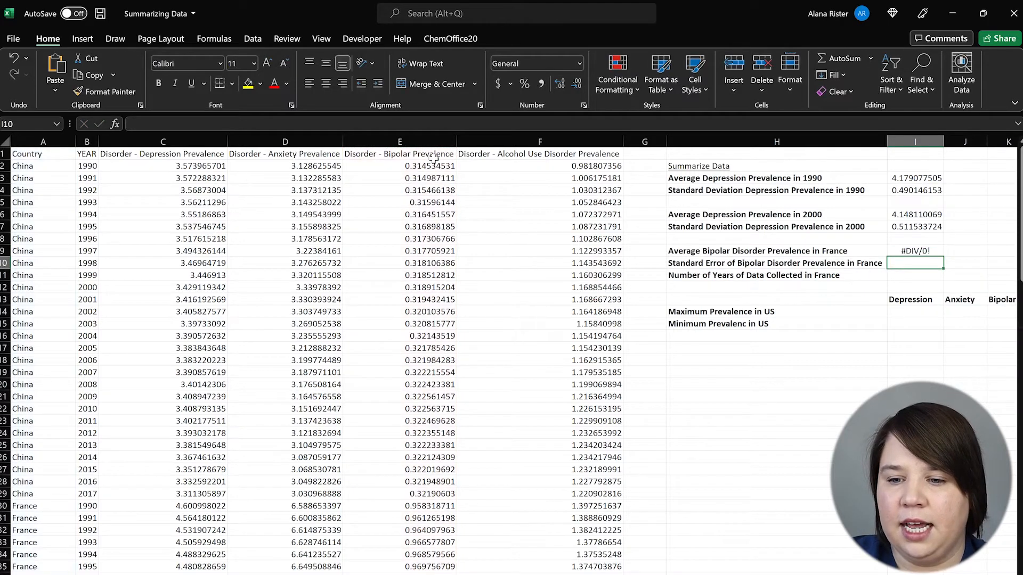
Enclose the France criterion of the I9 average formula in quotation marks, giving =AVERAGEIF(A:A,"France",E:E).
left_click(933, 253)
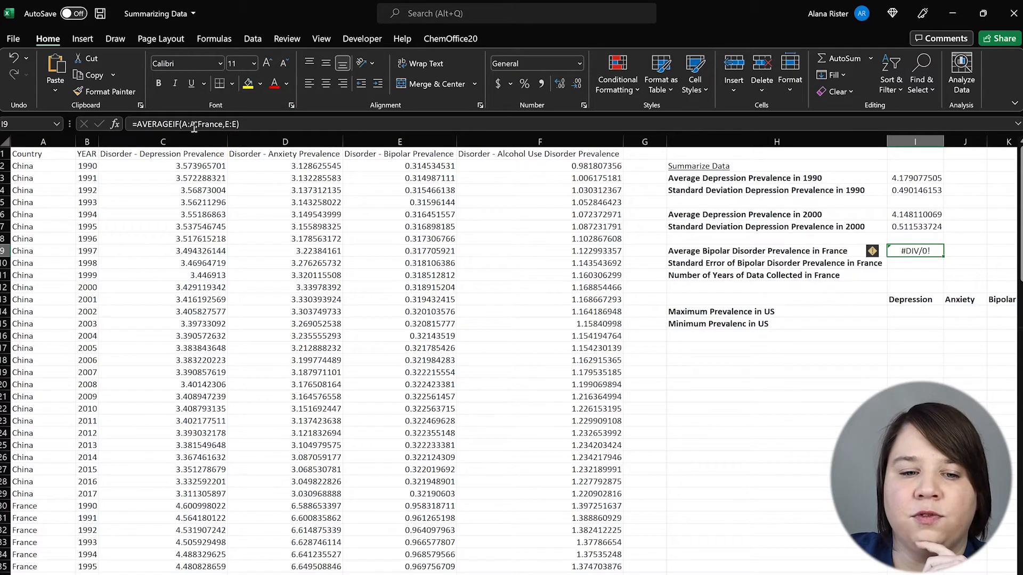
left_click(220, 125)
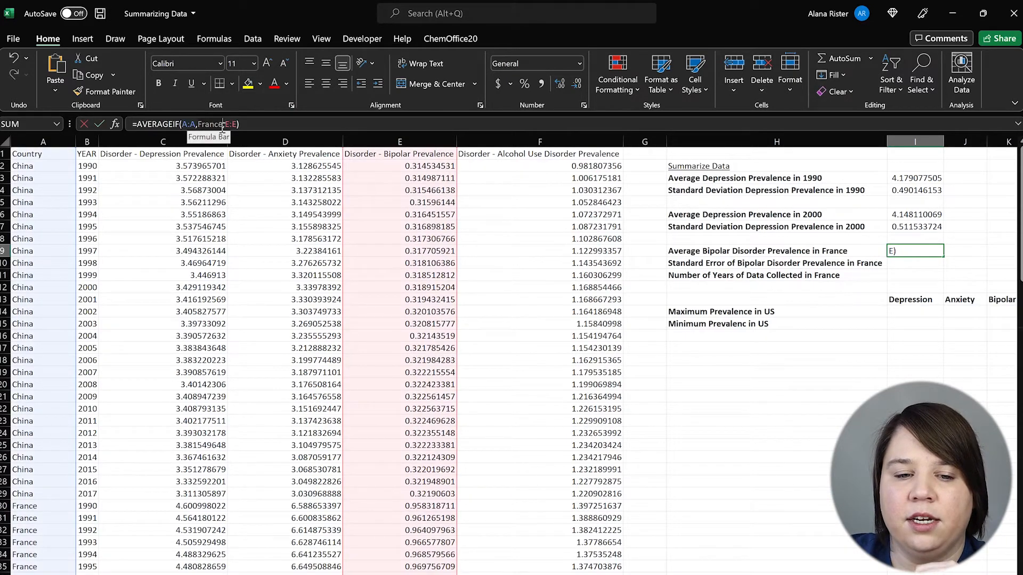
type(",")
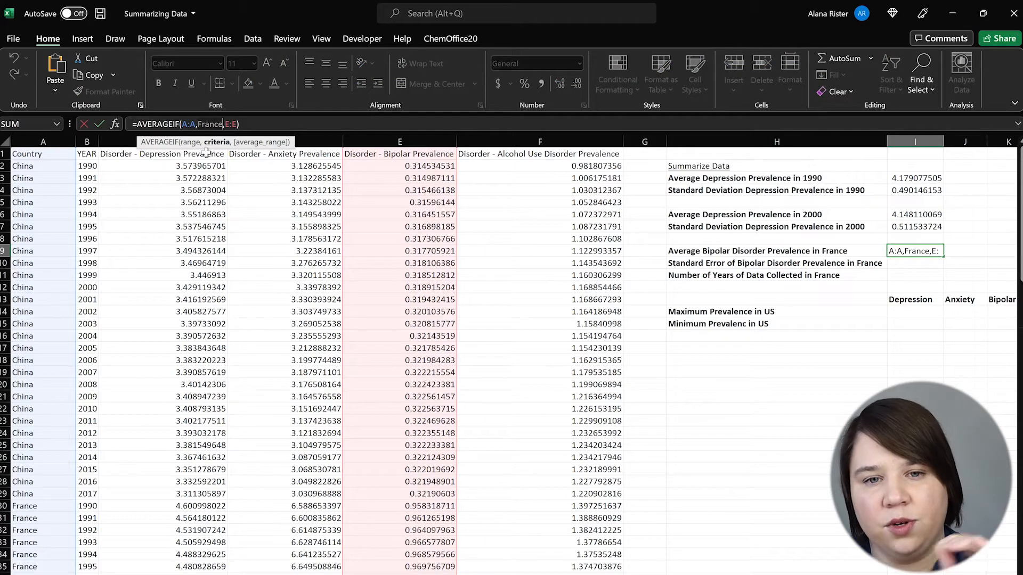
left_click(199, 124)
left_click(199, 123)
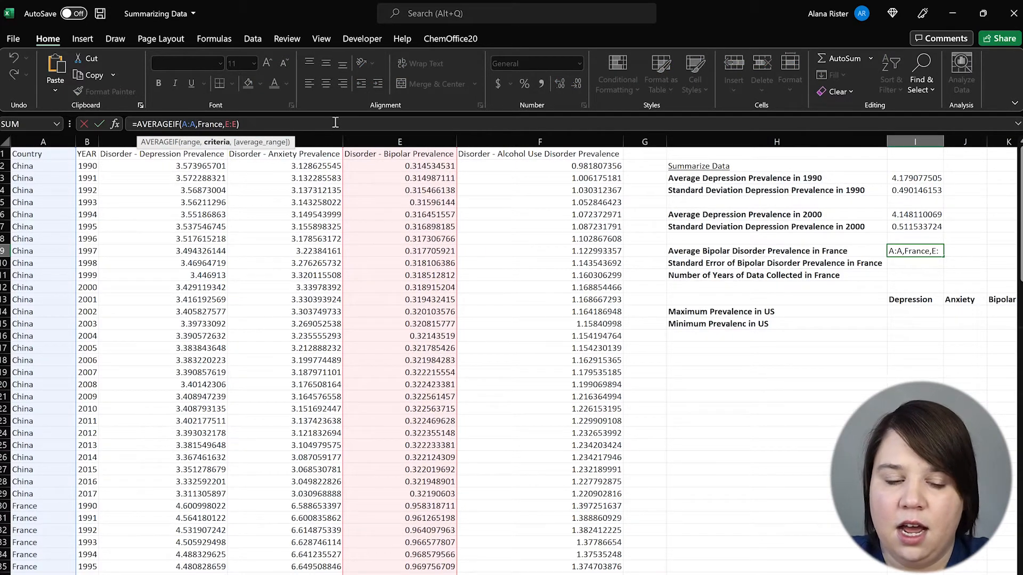
type("\"")
key("Right")
key("Right")
key("Right")
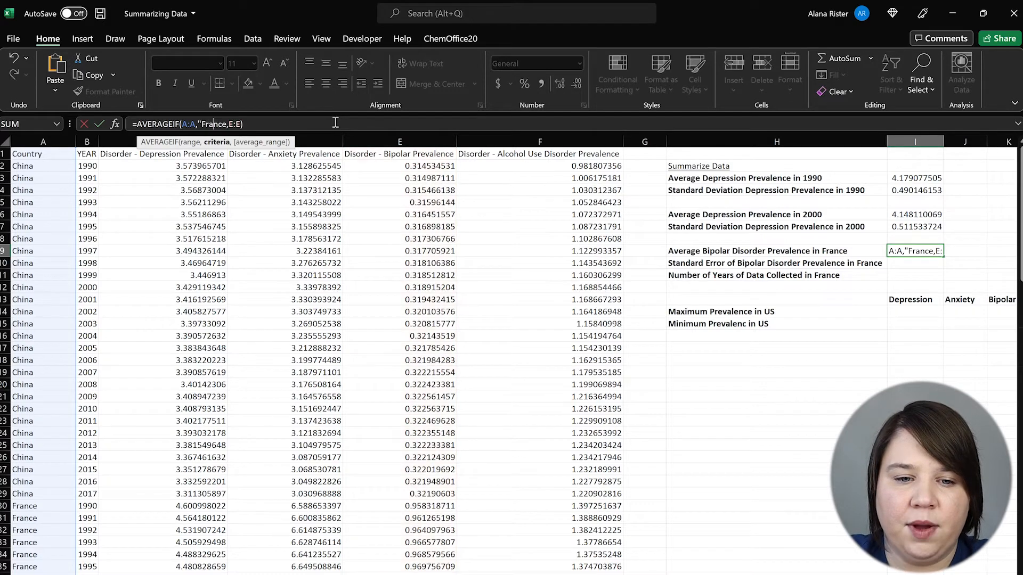
type("\"")
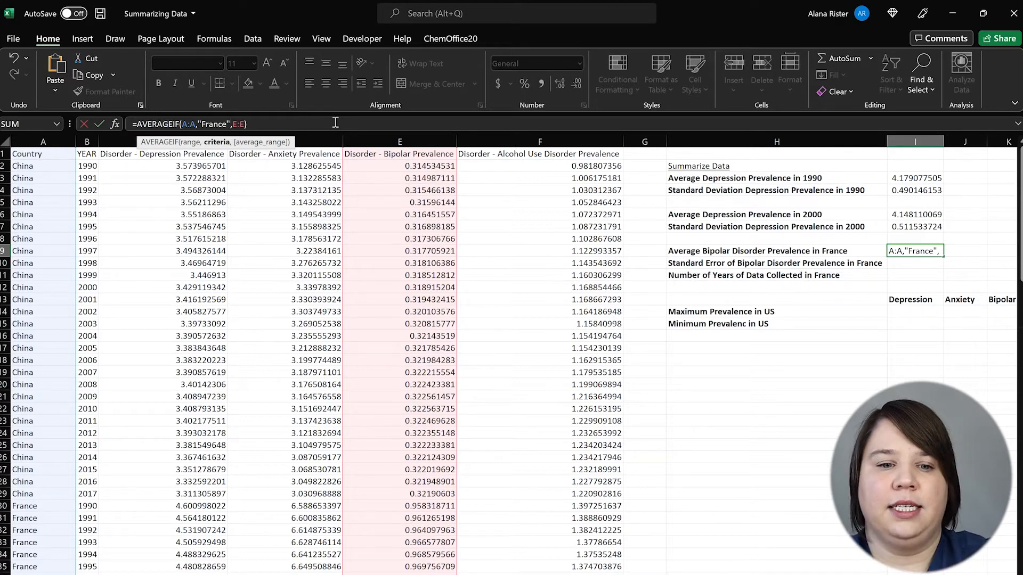
key("Return")
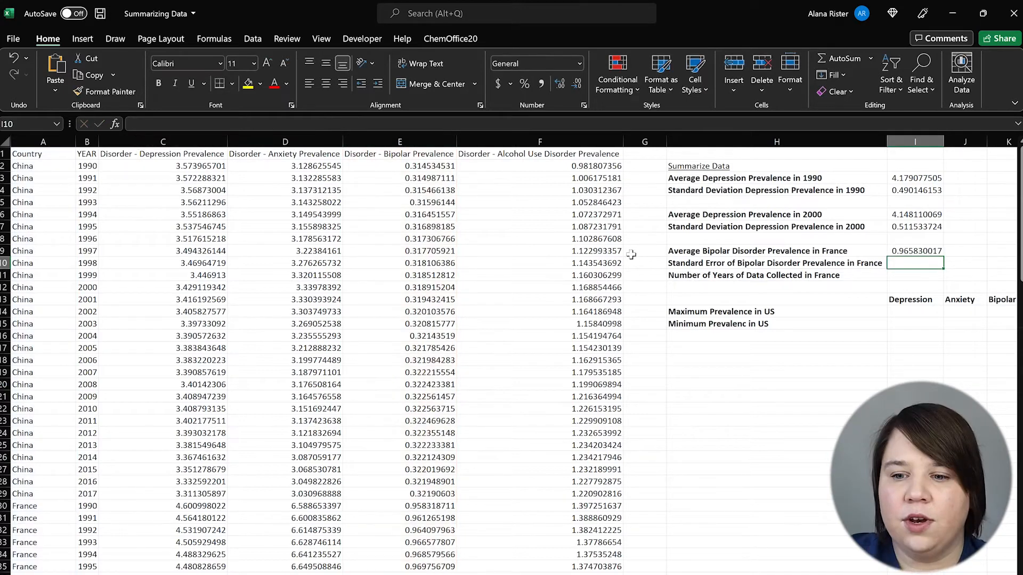
left_click(909, 252)
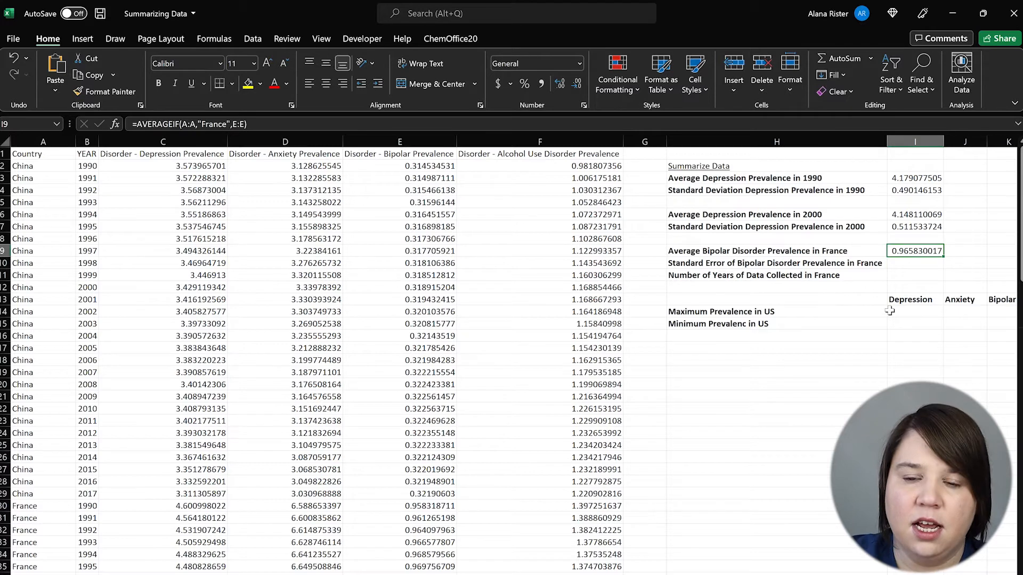
Count the number of years of data collected in France in I11 with =COUNTIF(A:A,"France").
left_click(918, 264)
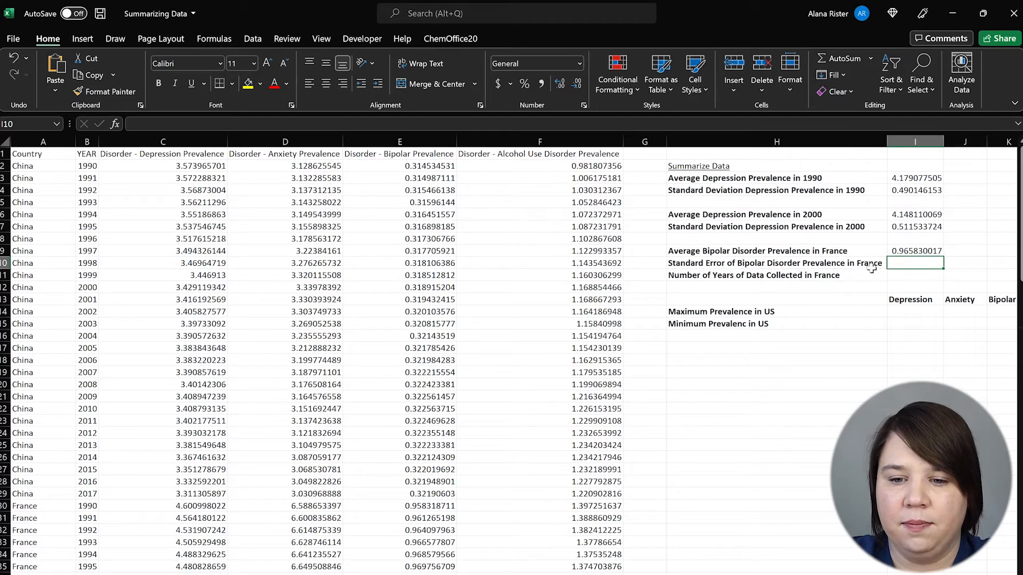
left_click(900, 273)
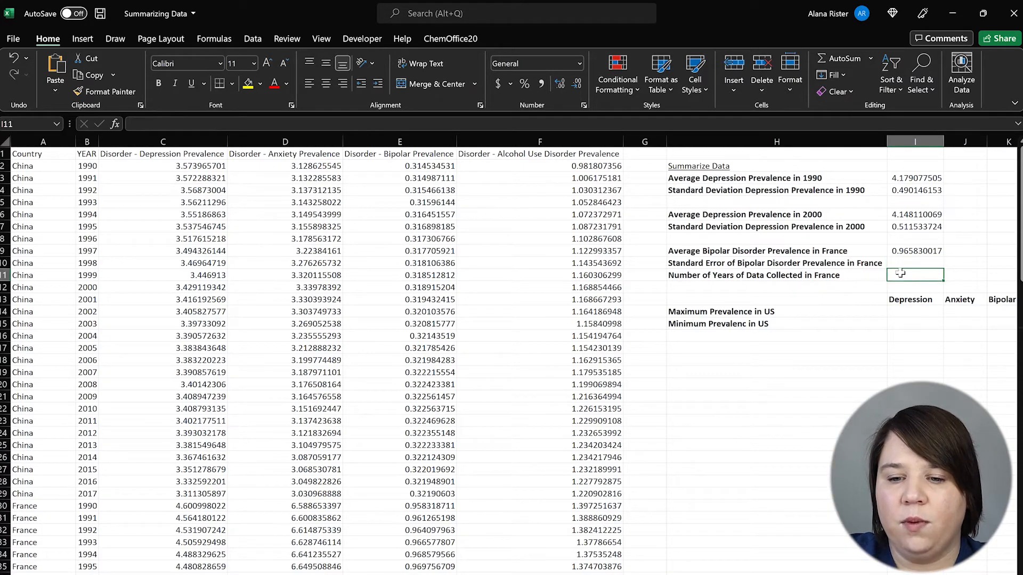
left_click(687, 276)
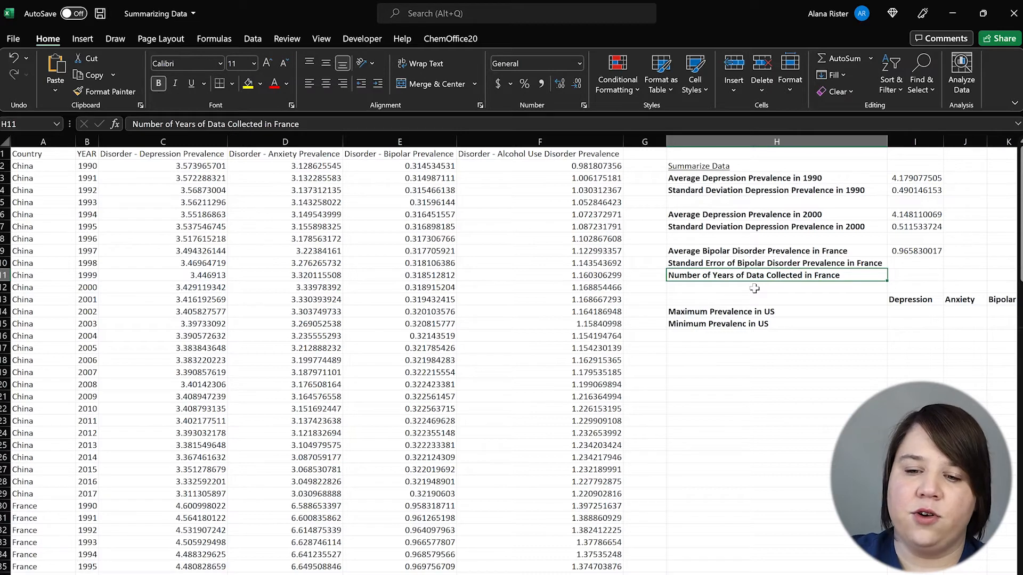
left_click(925, 276)
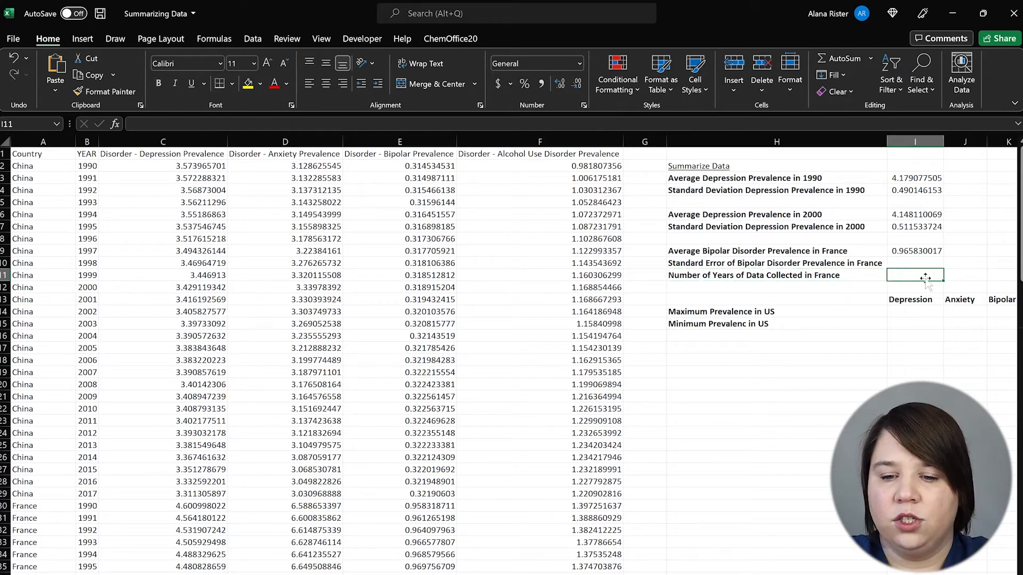
type("=count")
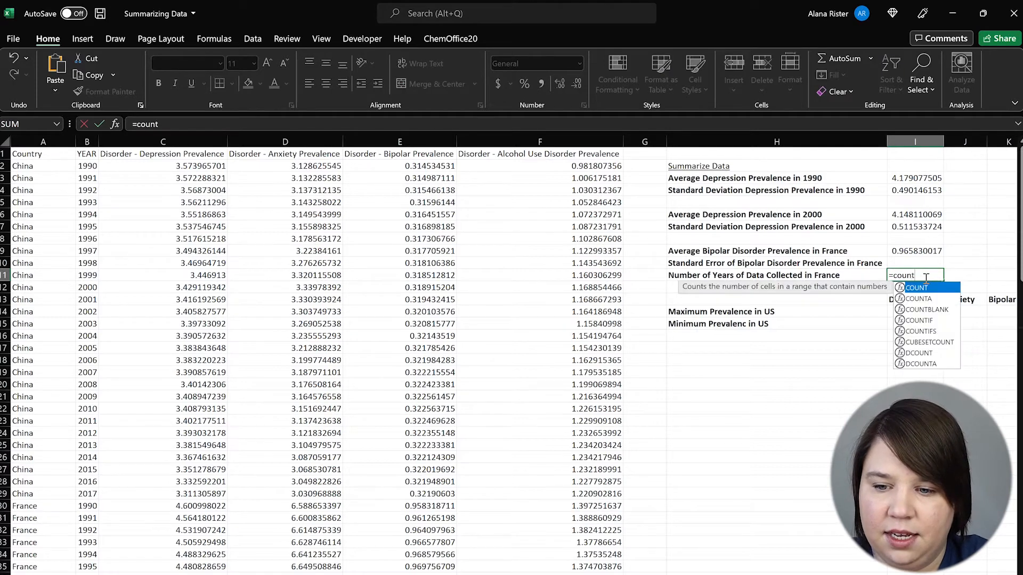
type("if(")
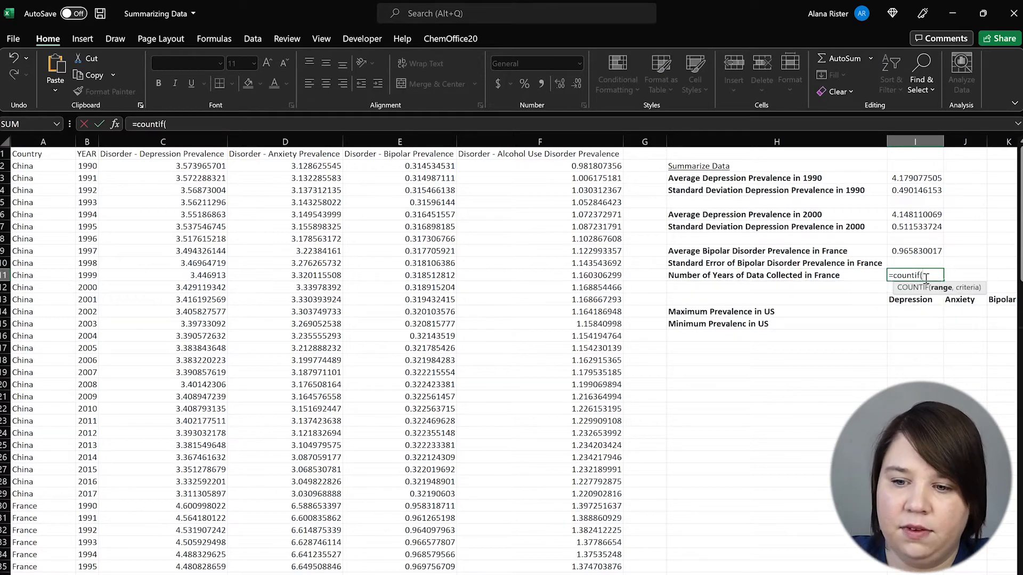
left_click(33, 141)
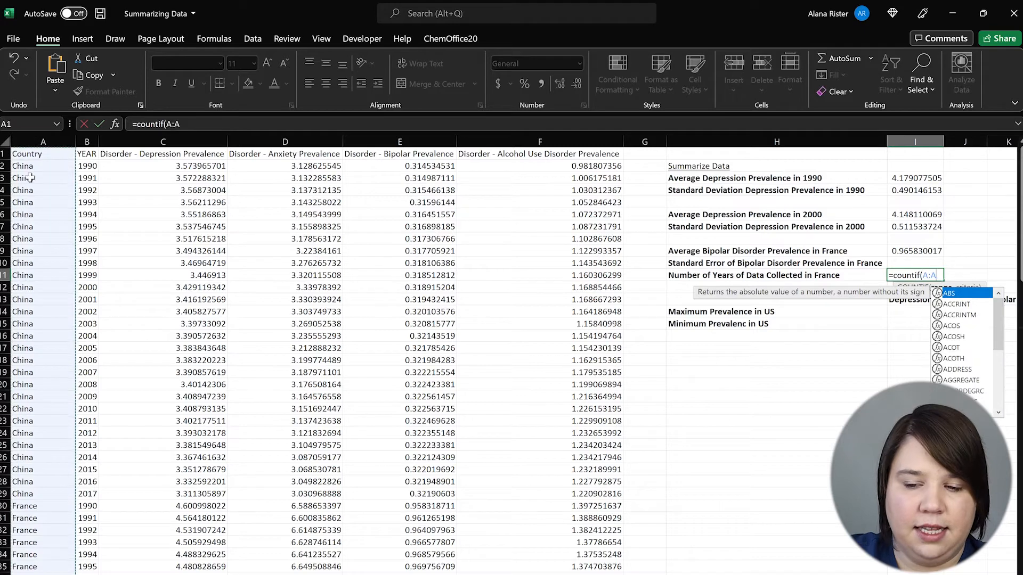
type(",")
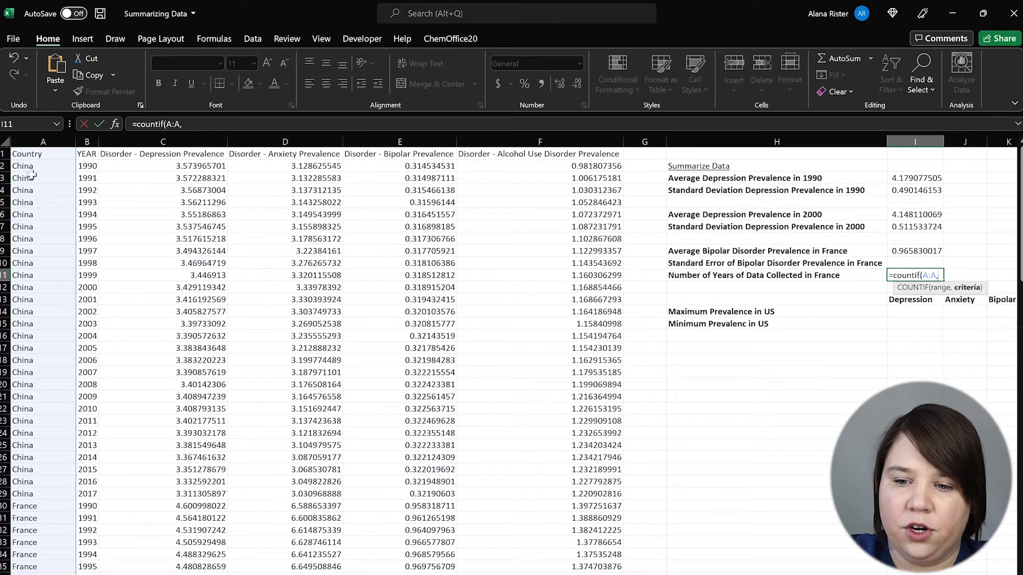
type("\"France")
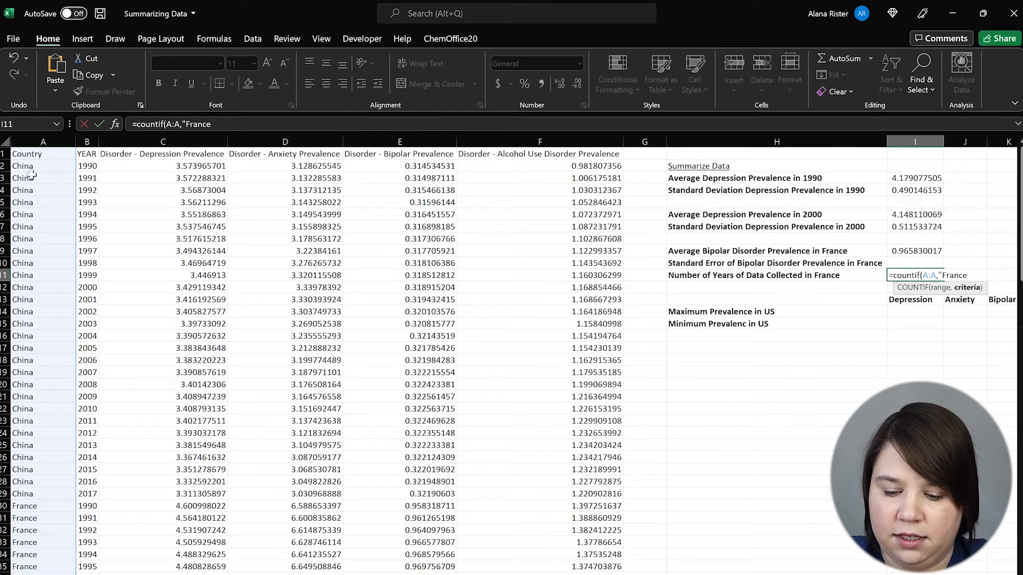
type("\")")
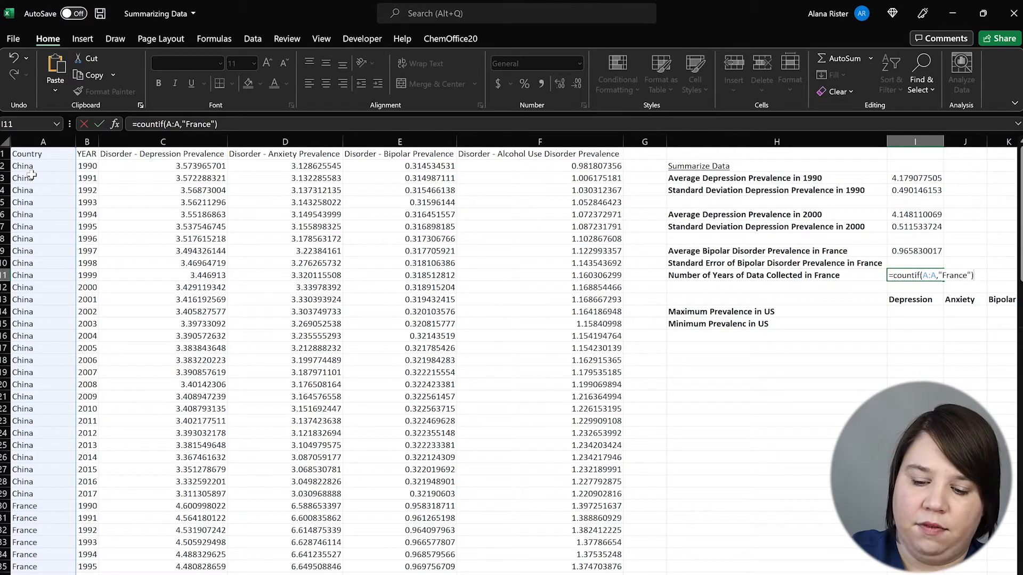
key("Return")
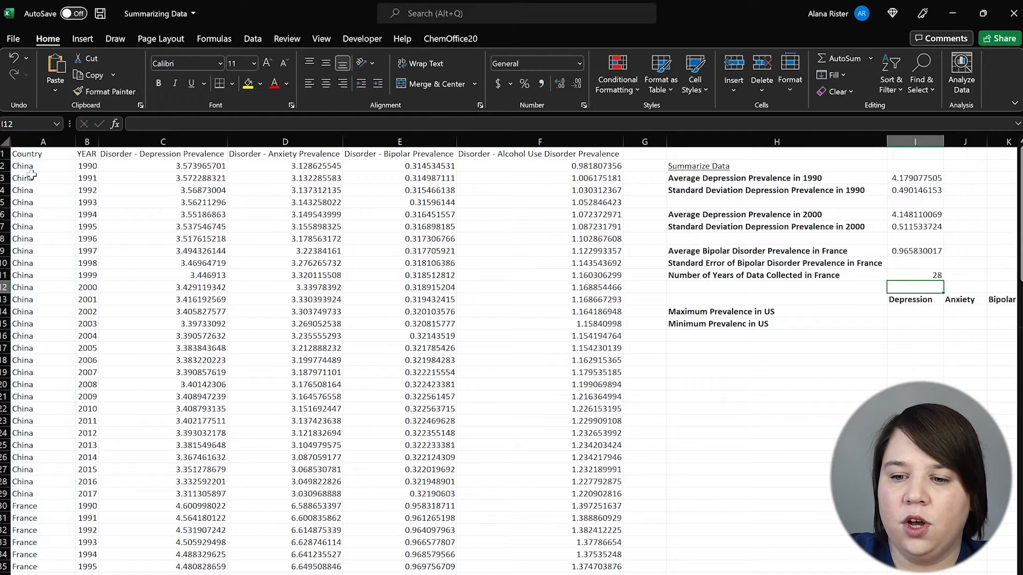
left_click(908, 275)
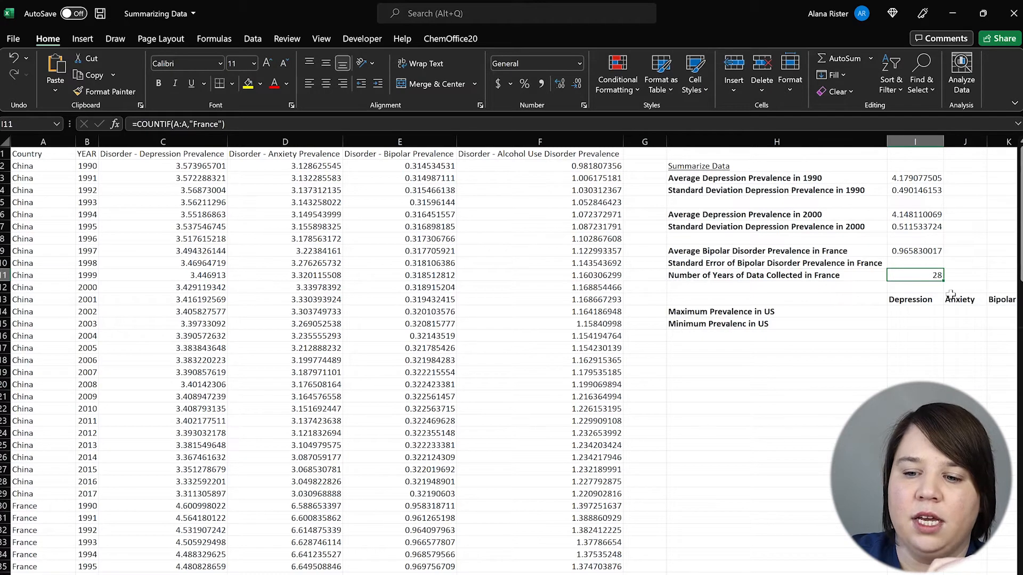
Calculate the standard deviation of France's bipolar disorder prevalence in I10 with =STDEV.S(IF(A:A="France",E:E,"")).
left_click(902, 263)
type("=")
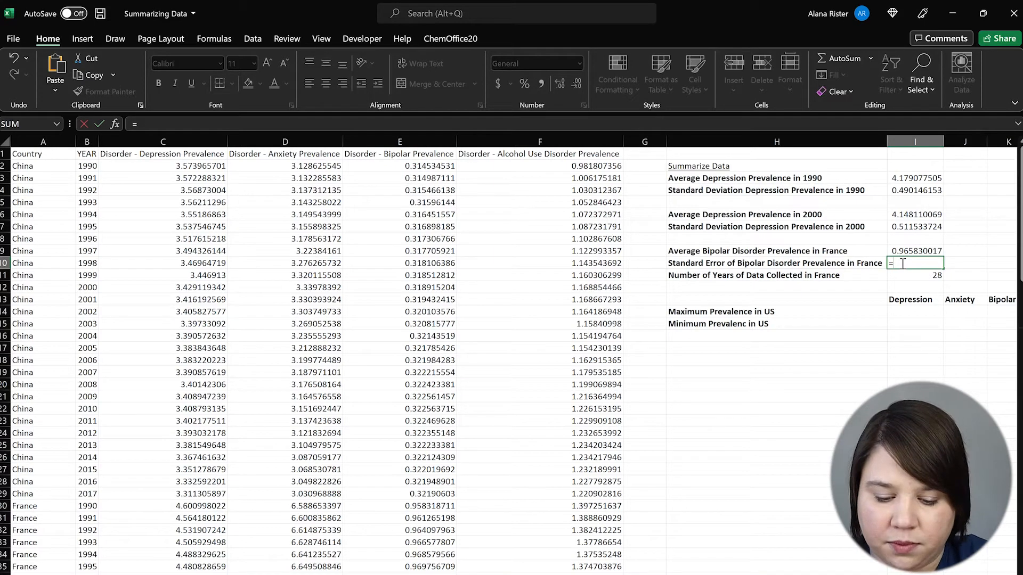
type("st")
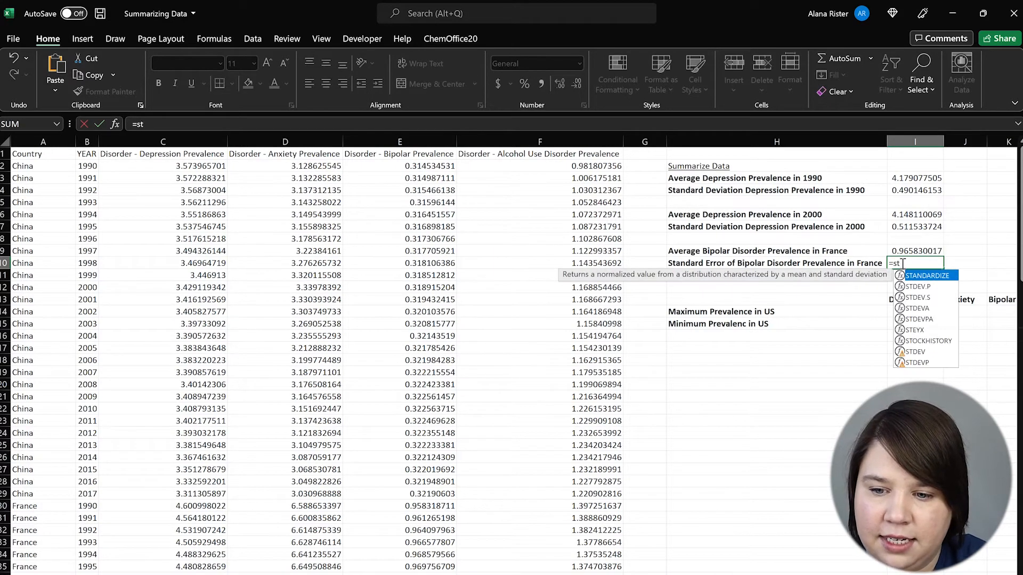
type("dev.s")
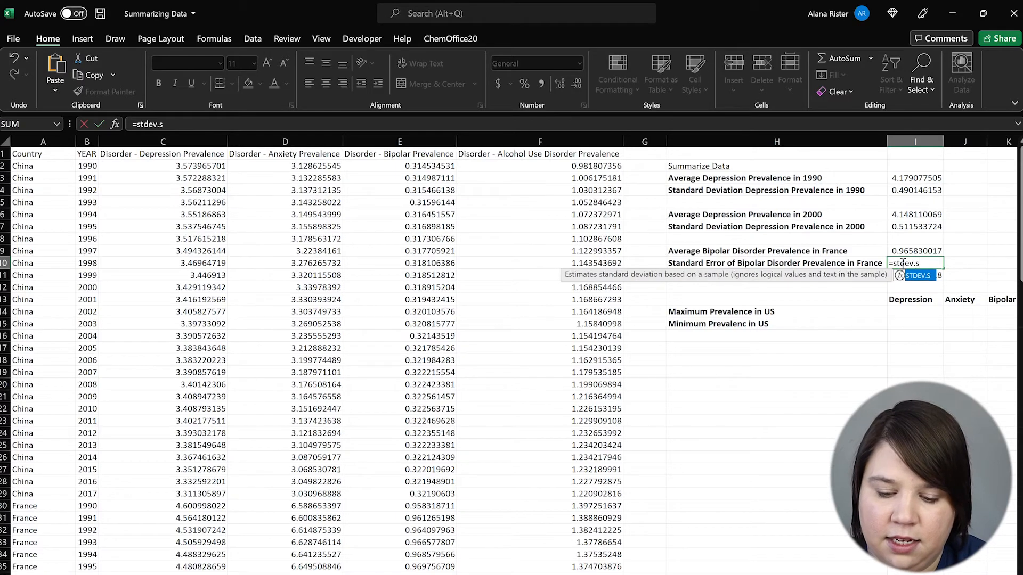
type("(if")
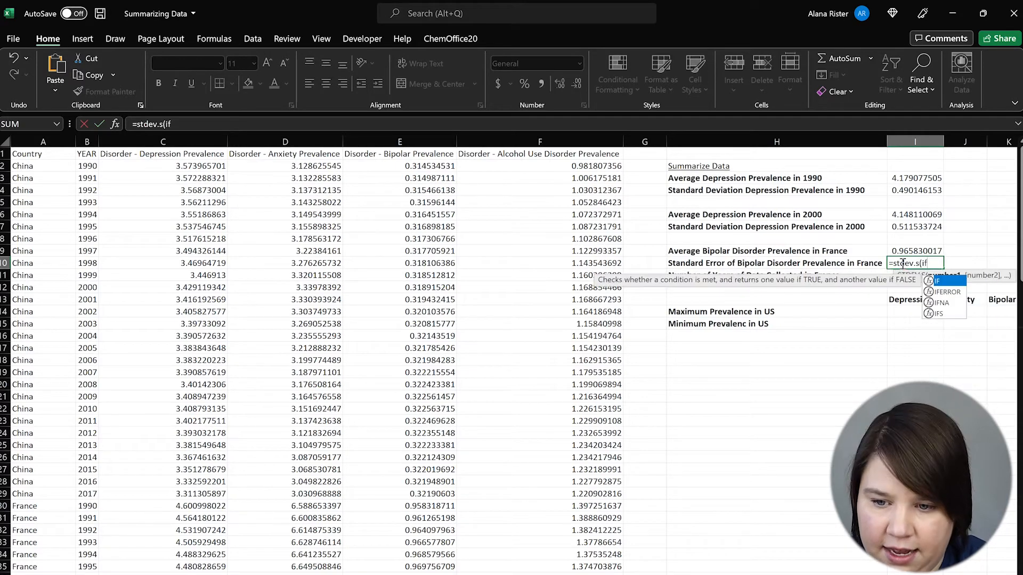
type("(")
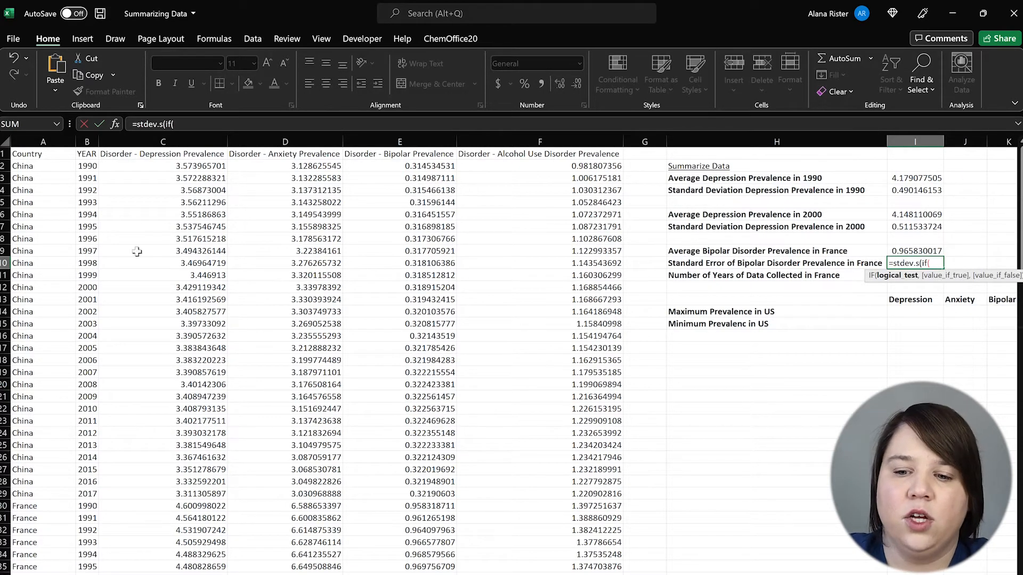
left_click(37, 142)
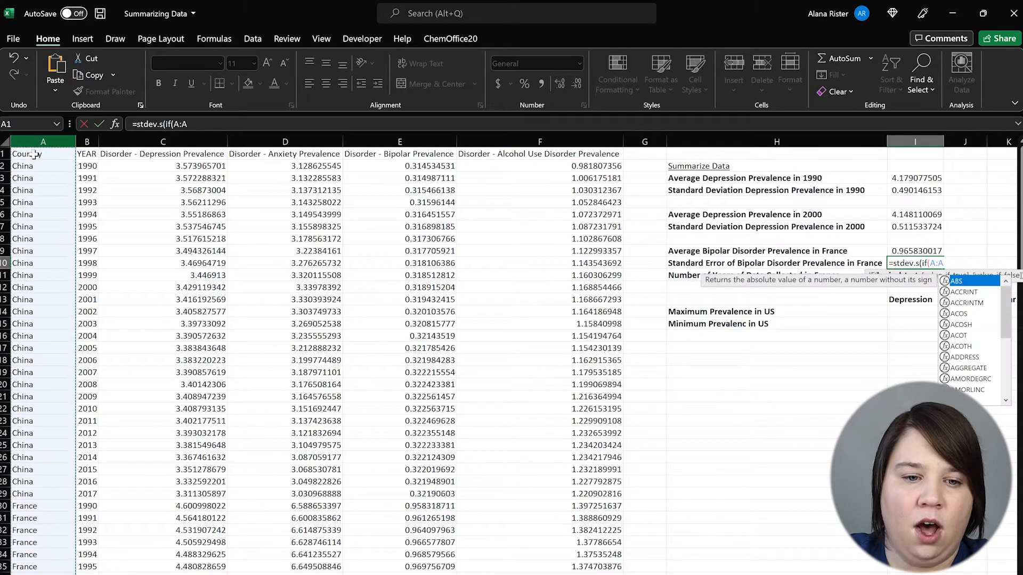
type("=")
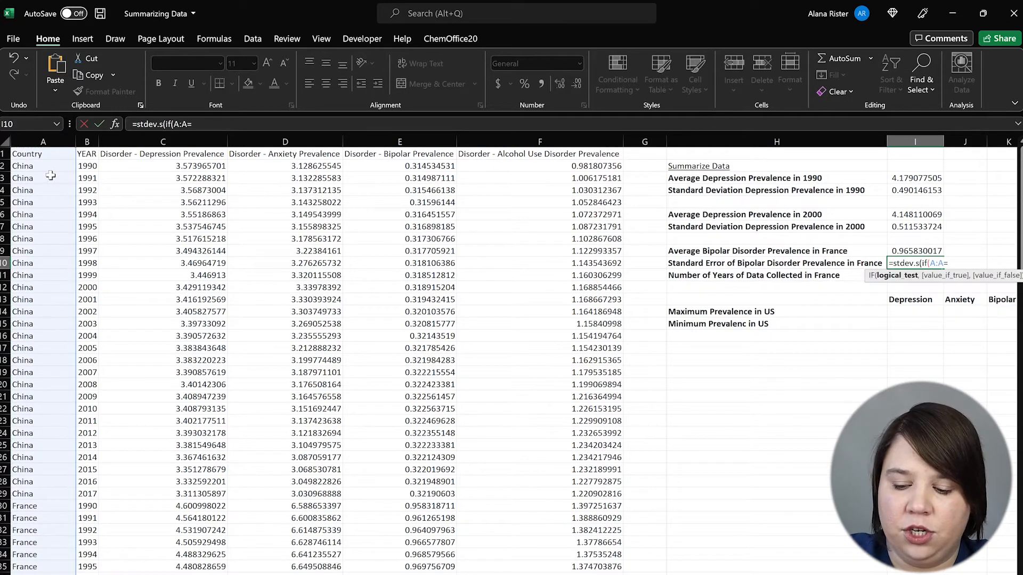
type("\"France\"")
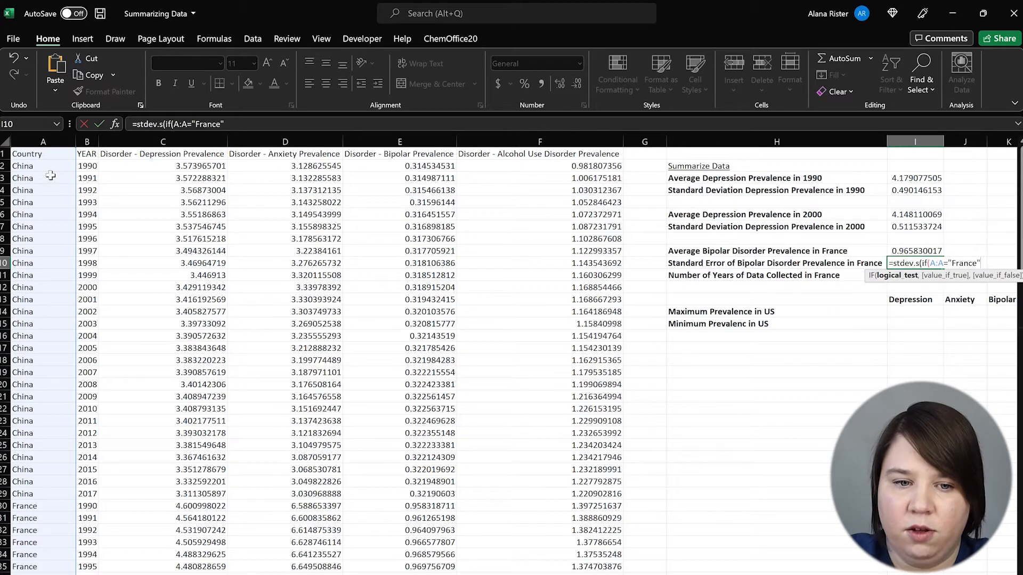
type(",")
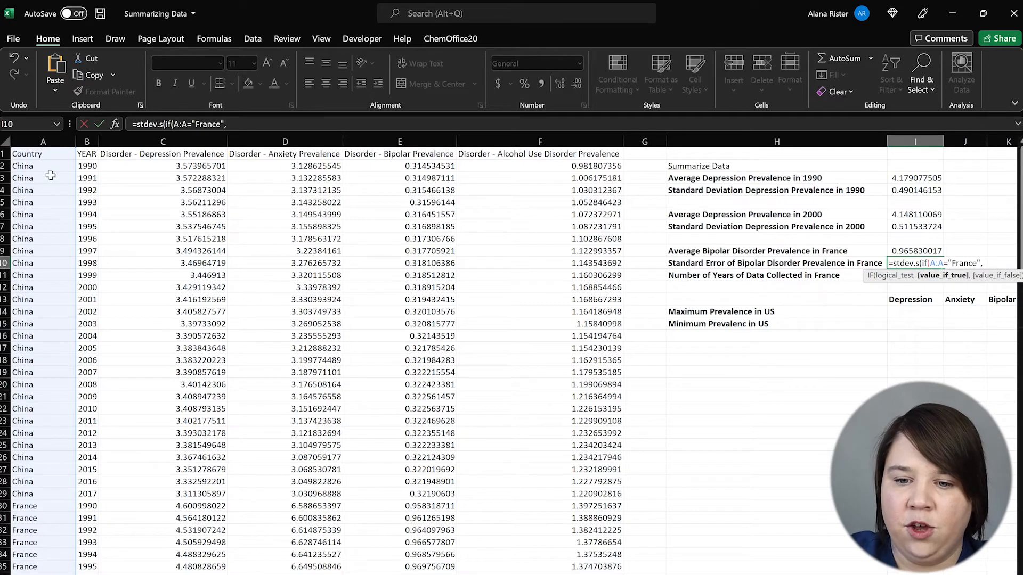
left_click(387, 139)
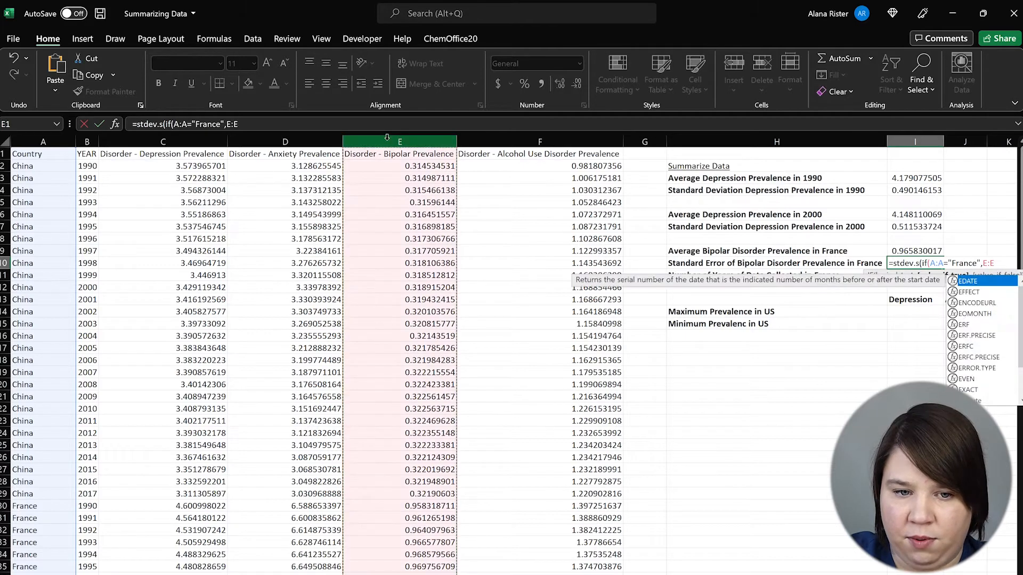
type(",")
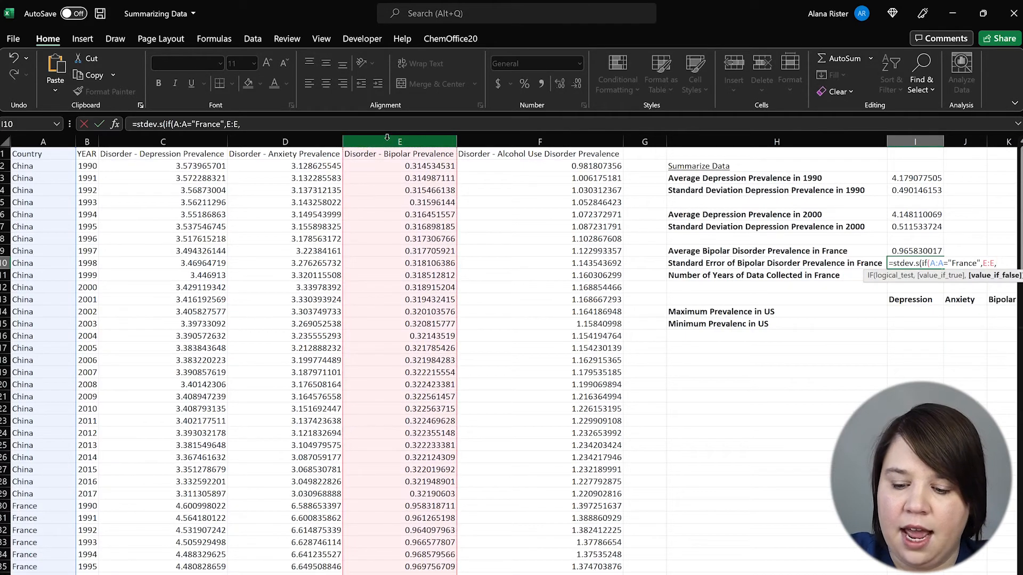
type("\"\"")
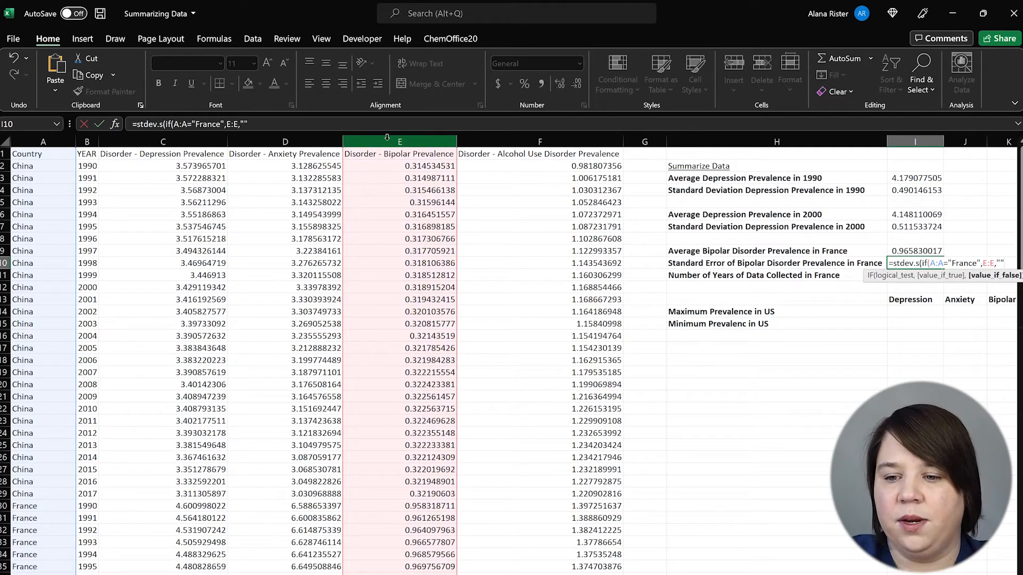
type("))")
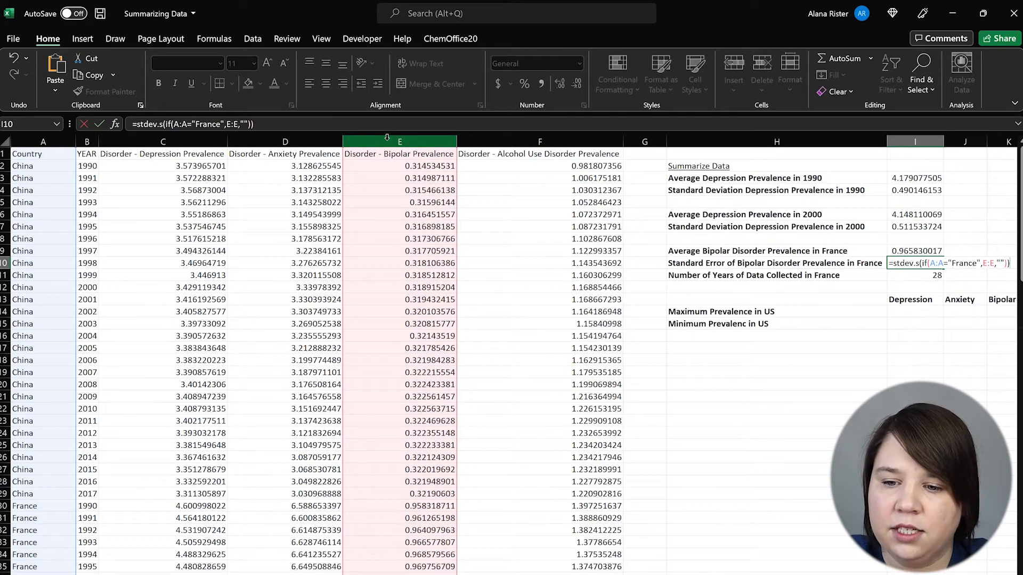
key("Return")
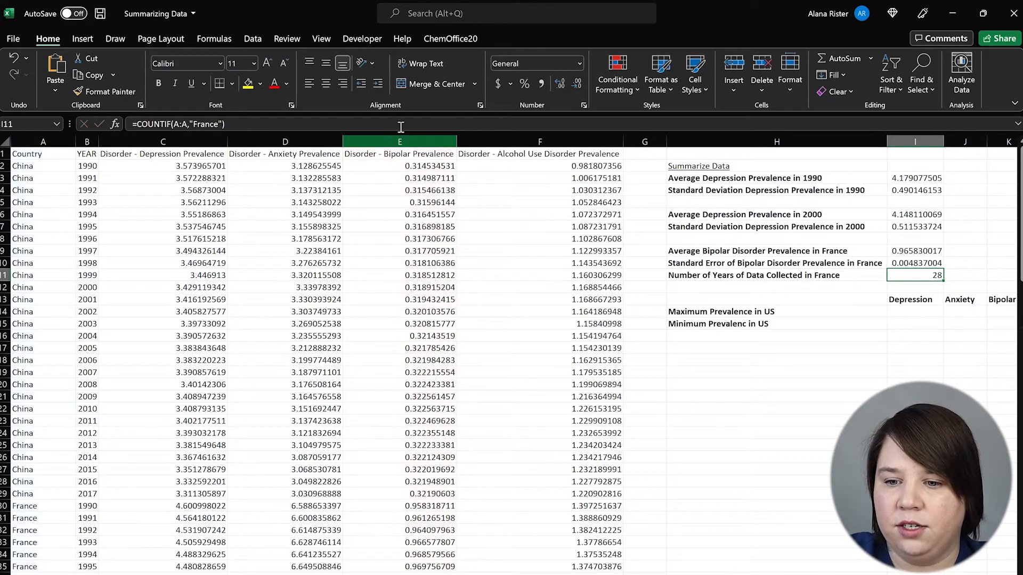
Turn the I10 formula into a standard error by dividing it by SQRT(I11), giving =STDEV.S(IF(A:A="France",E:E,""))/SQRT(I11).
left_click(917, 263)
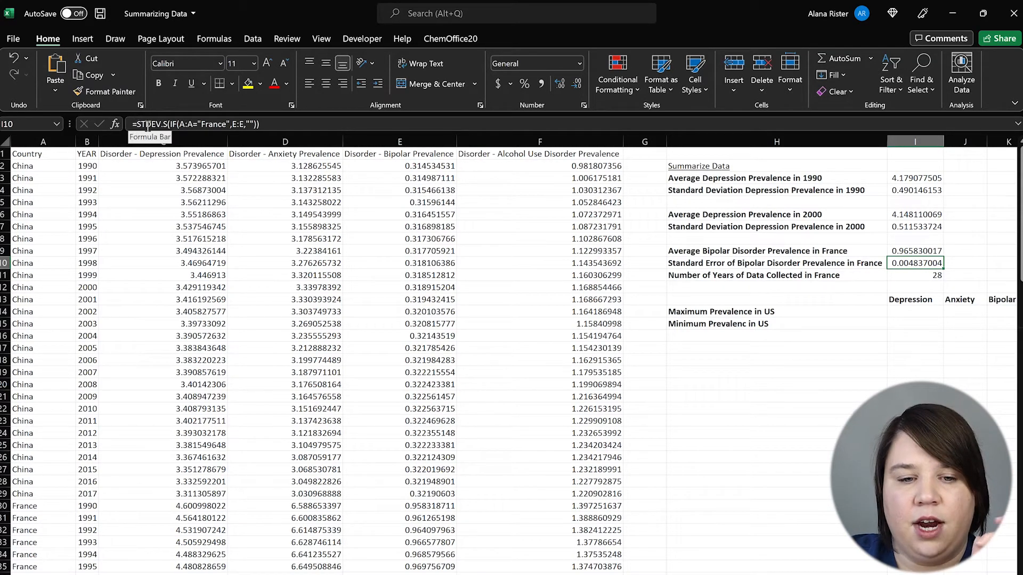
left_click(287, 124)
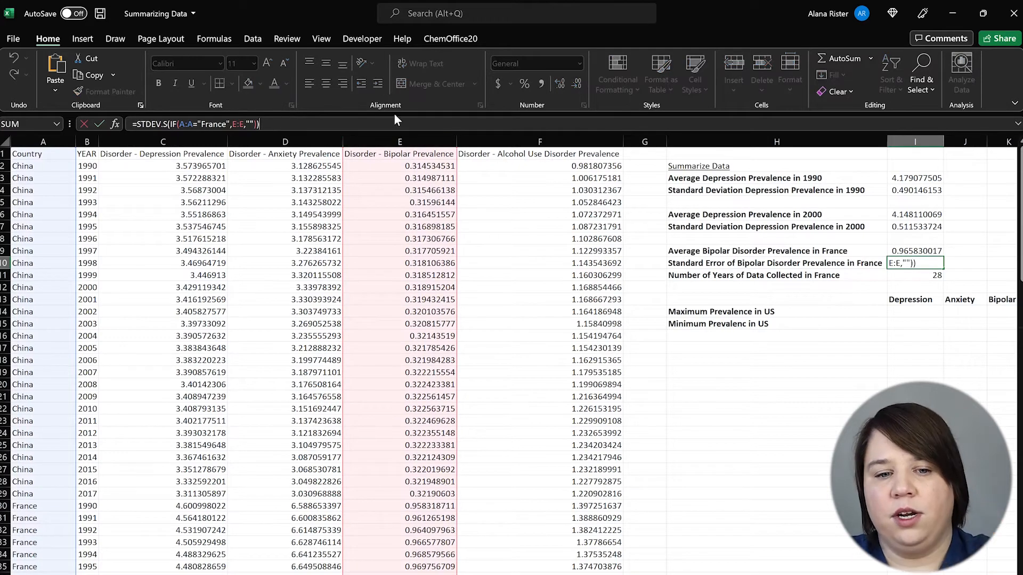
type("/s")
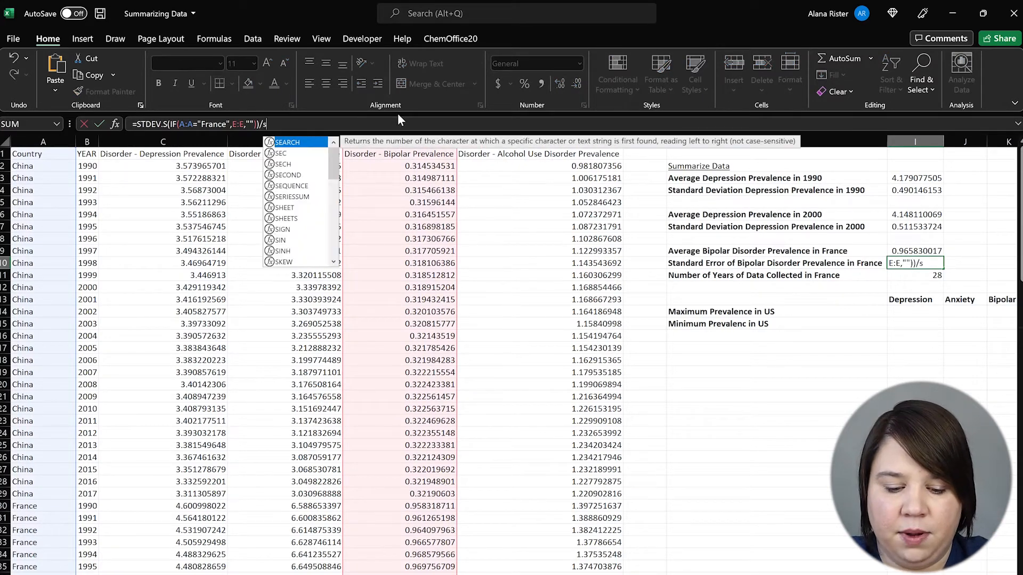
type("qrt(")
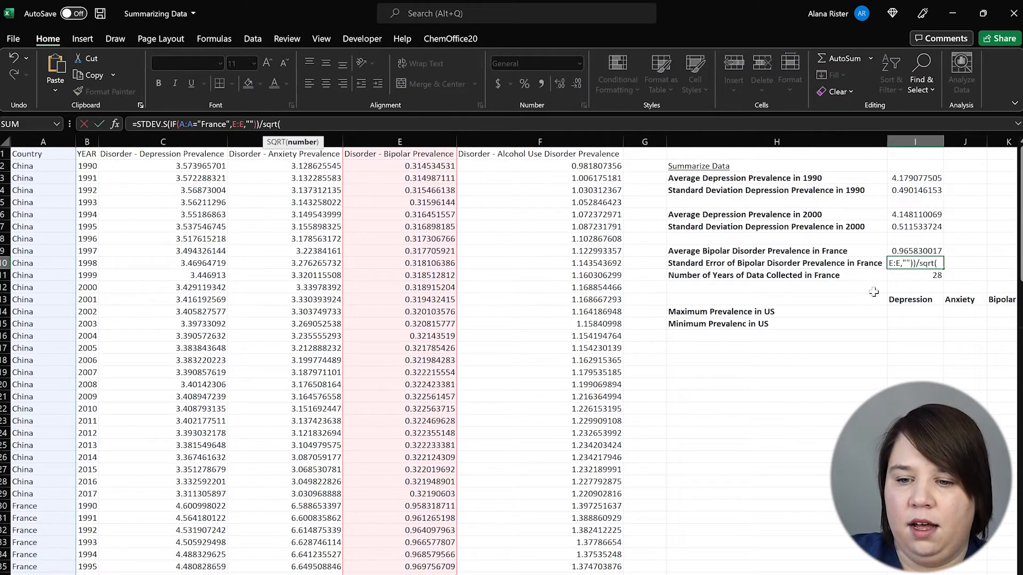
left_click(918, 277)
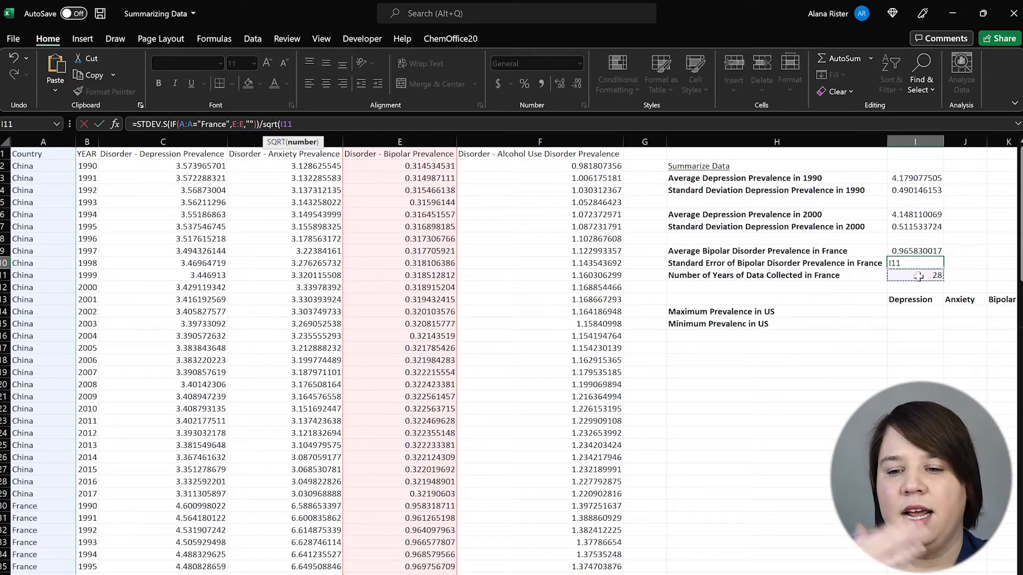
type(")")
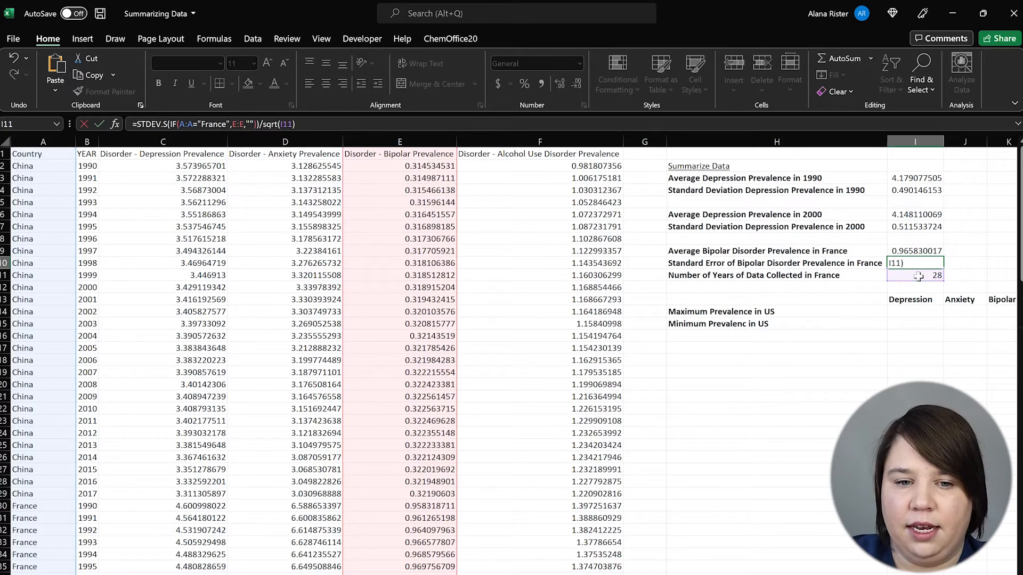
key("Return")
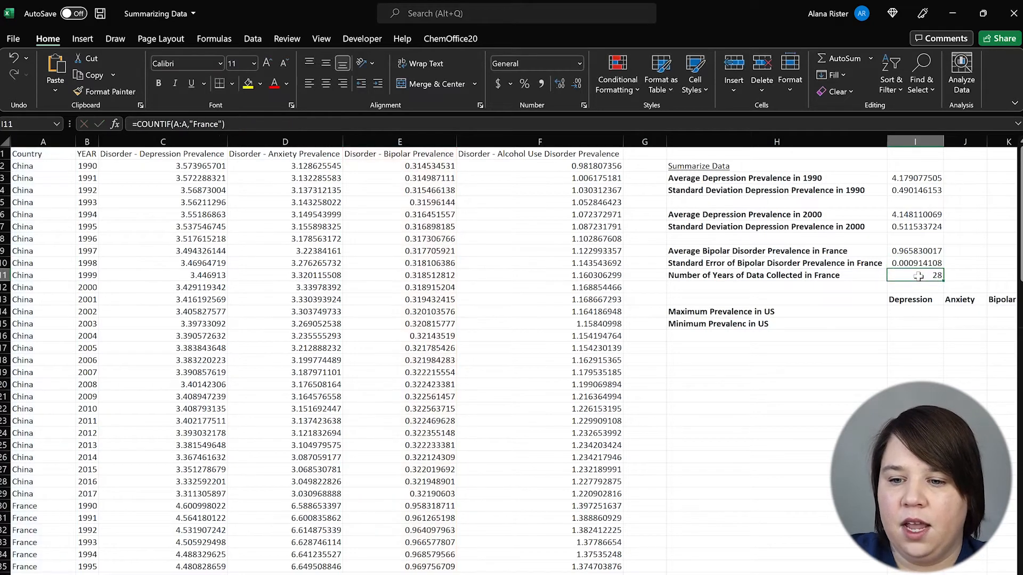
left_click(915, 263)
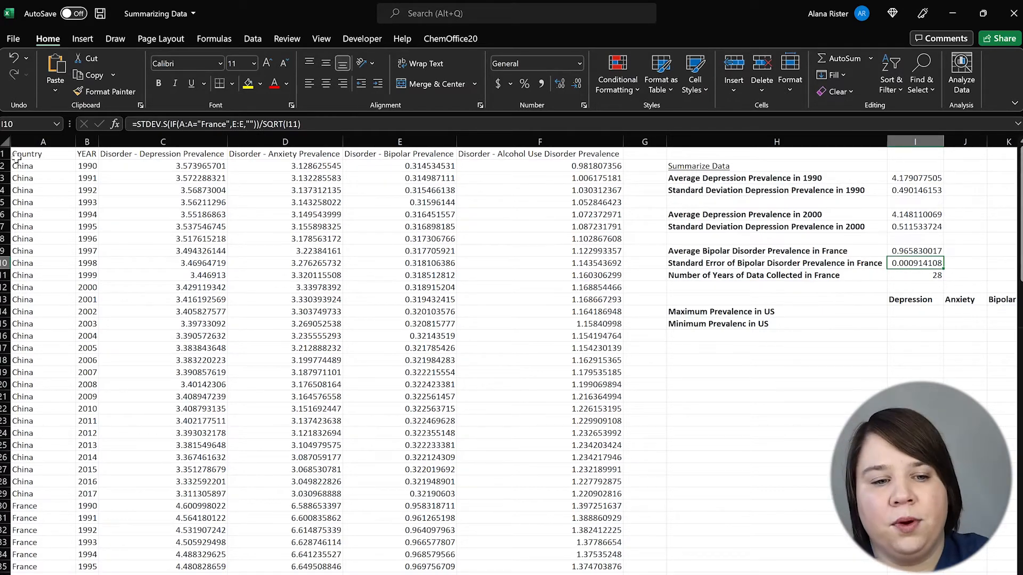
Sort the data in columns A to F by Disorder - Bipolar Prevalence, from largest to smallest.
left_click_drag(22, 140, 482, 141)
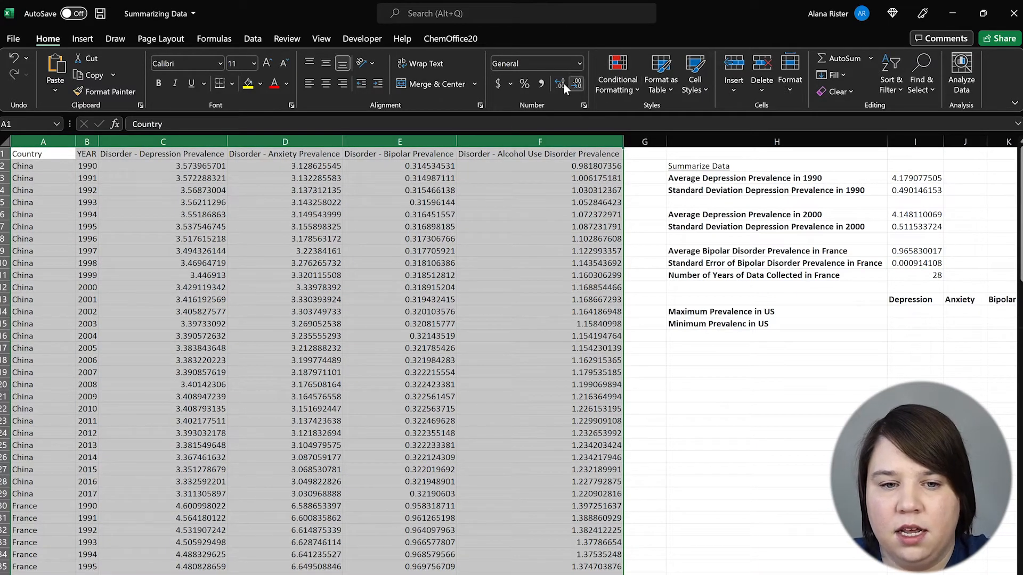
left_click(252, 39)
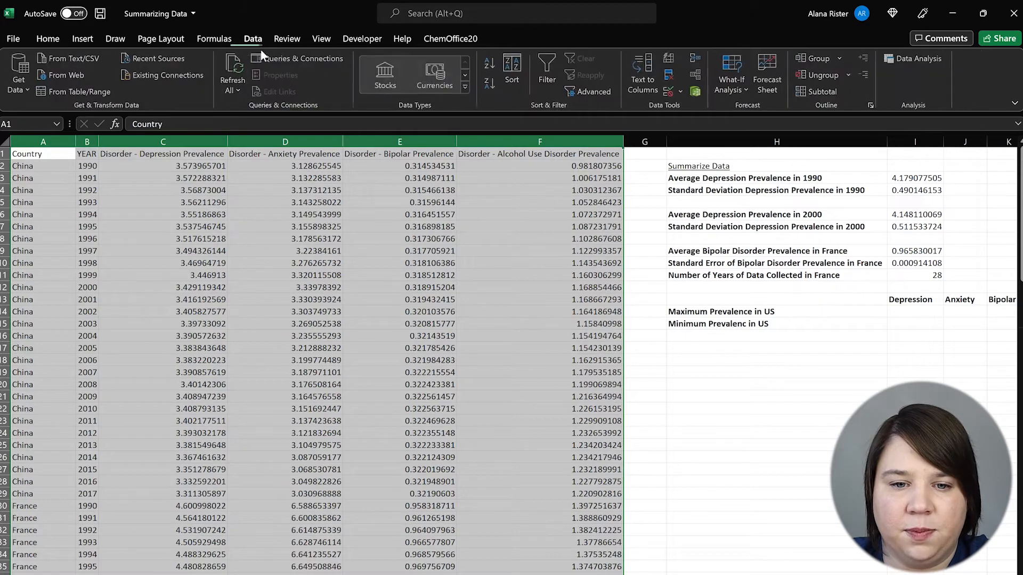
left_click(514, 80)
left_click(604, 292)
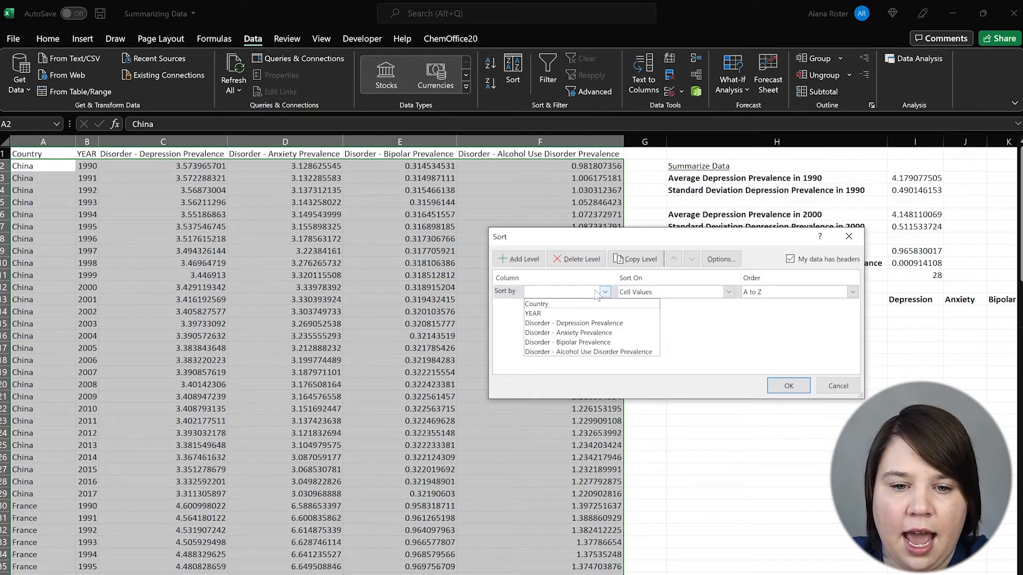
left_click(591, 342)
left_click(825, 293)
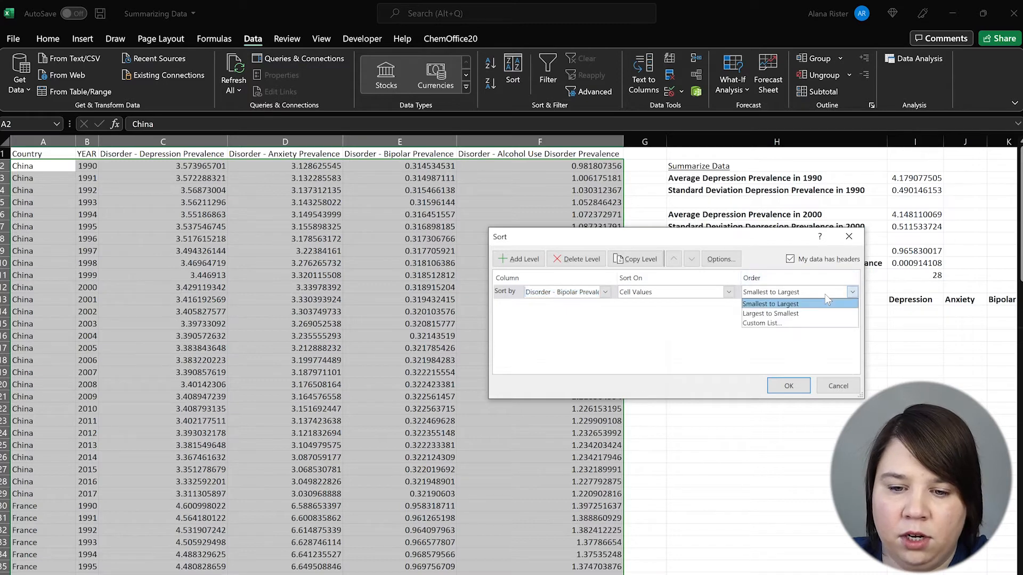
left_click(814, 297)
left_click(815, 293)
left_click(811, 313)
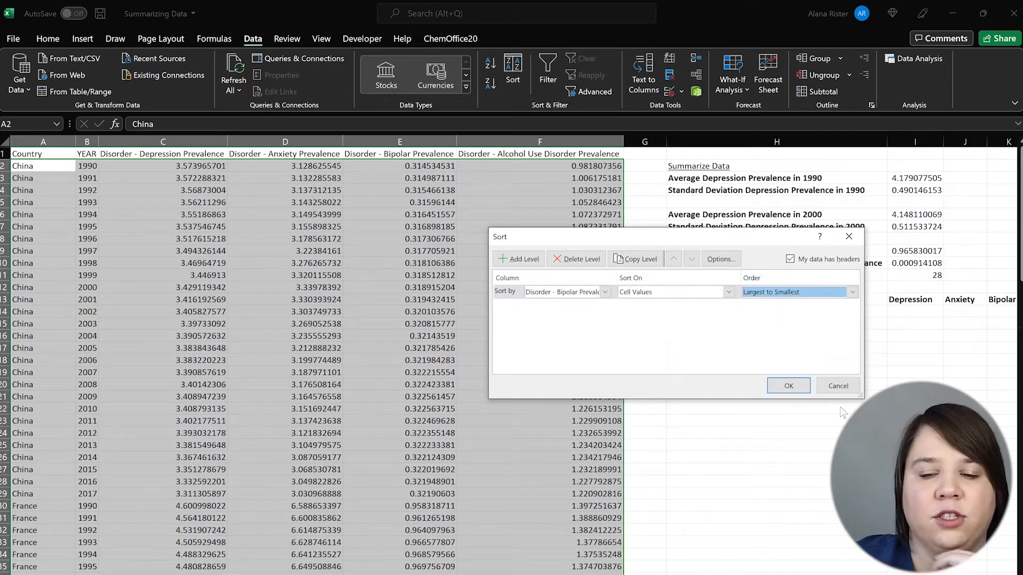
left_click(789, 387)
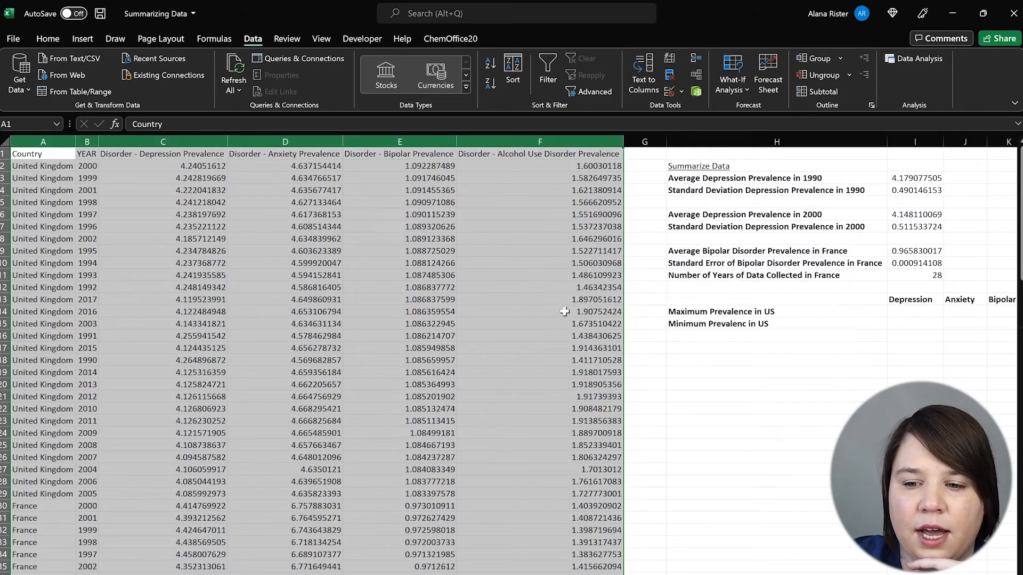
Check the summary results in column I, including the France average and standard error, against the sorted data and its country order.
left_click_drag(921, 178, 928, 276)
left_click(928, 252)
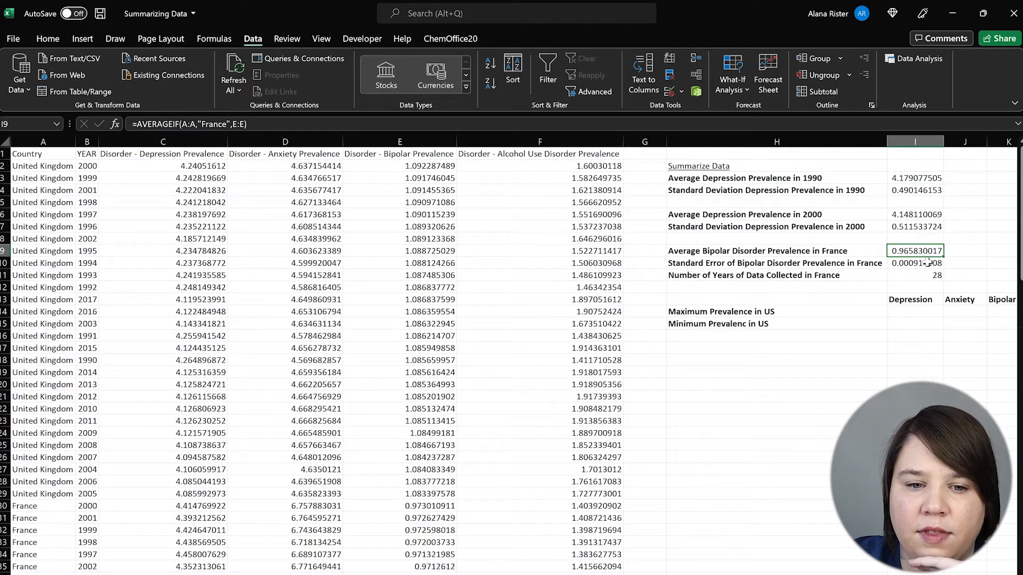
left_click(928, 264)
left_click(901, 346)
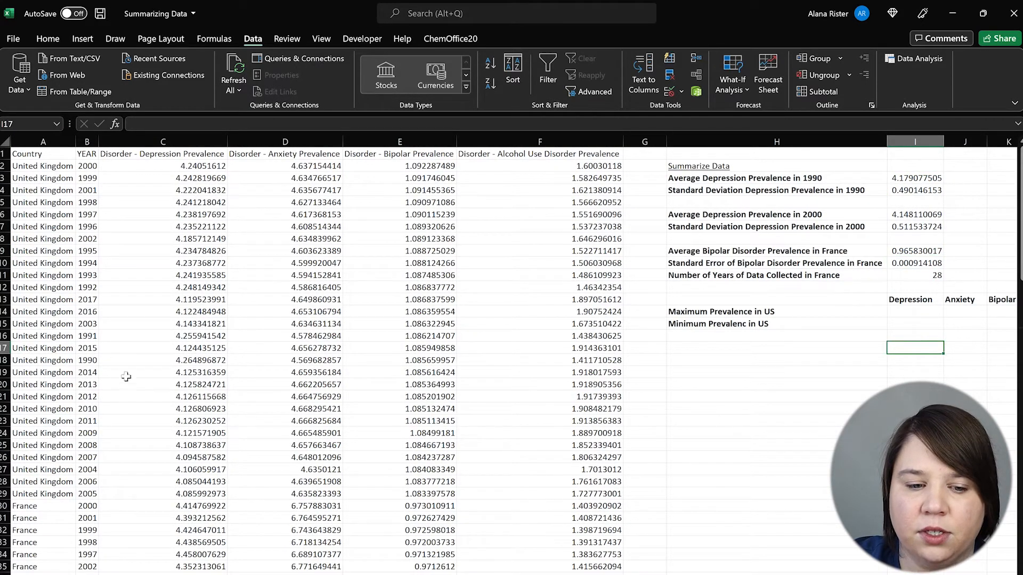
left_click_drag(32, 251, 42, 469)
scroll(96, 507, "down", 3)
scroll(112, 524, "up", 3)
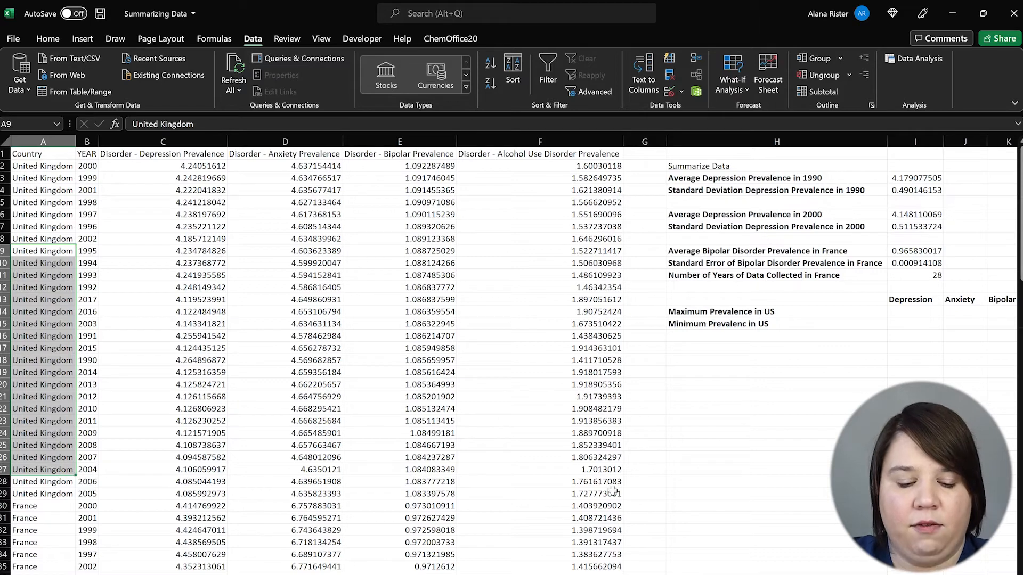
Undo the sort by bipolar prevalence and deselect the data.
key("ctrl+z")
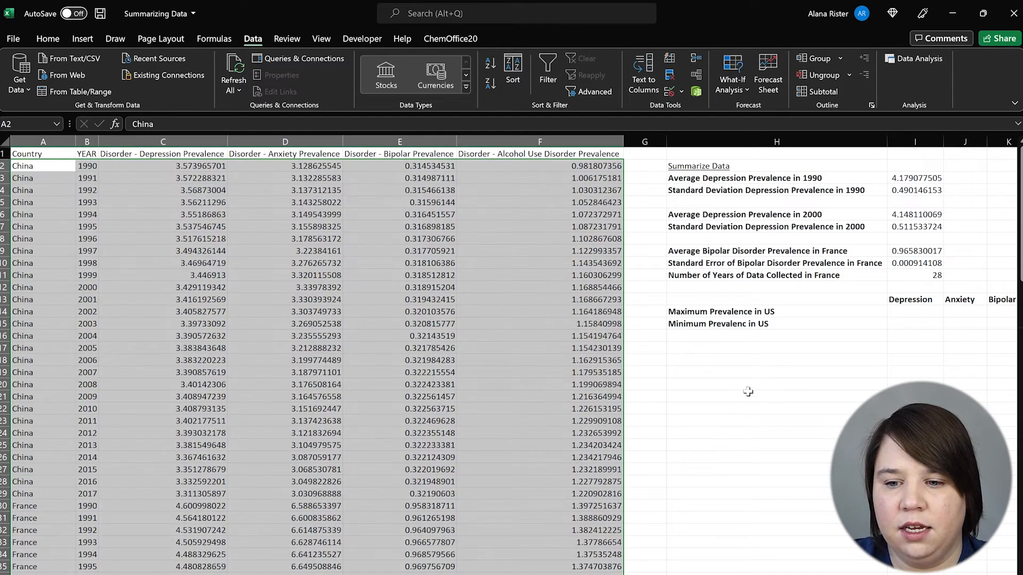
left_click(746, 432)
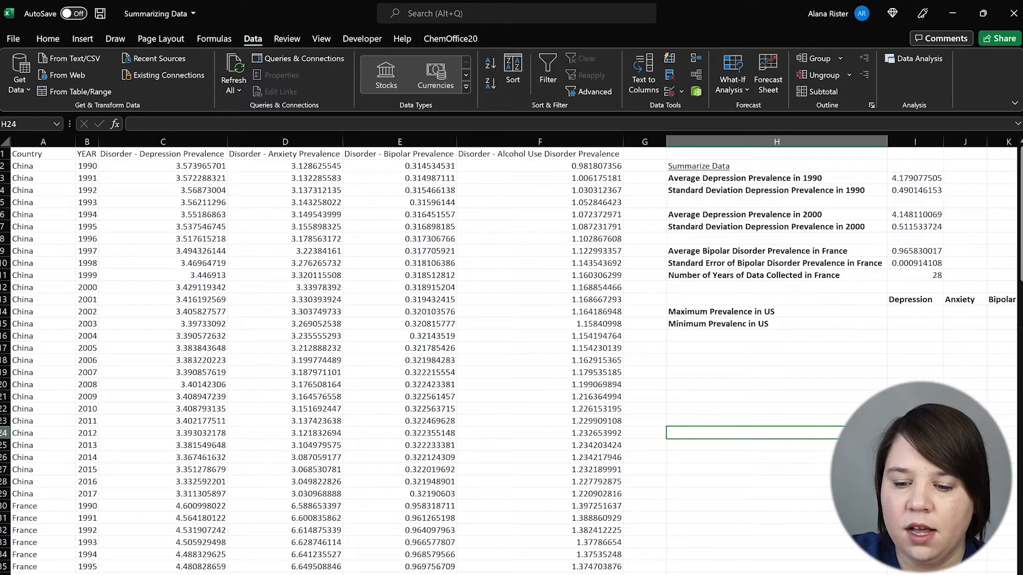
Examine the US maximum and minimum prevalence table across its columns from Depression to Alcohol Use Disorder.
scroll(511, 351, "right", 3)
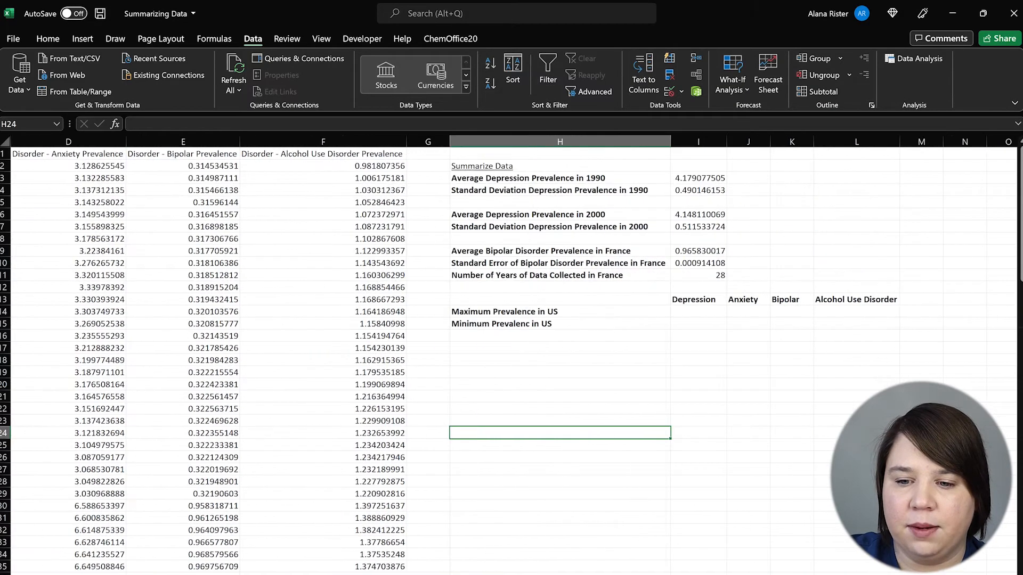
scroll(486, 308, "left", 3)
scroll(486, 308, "right", 3)
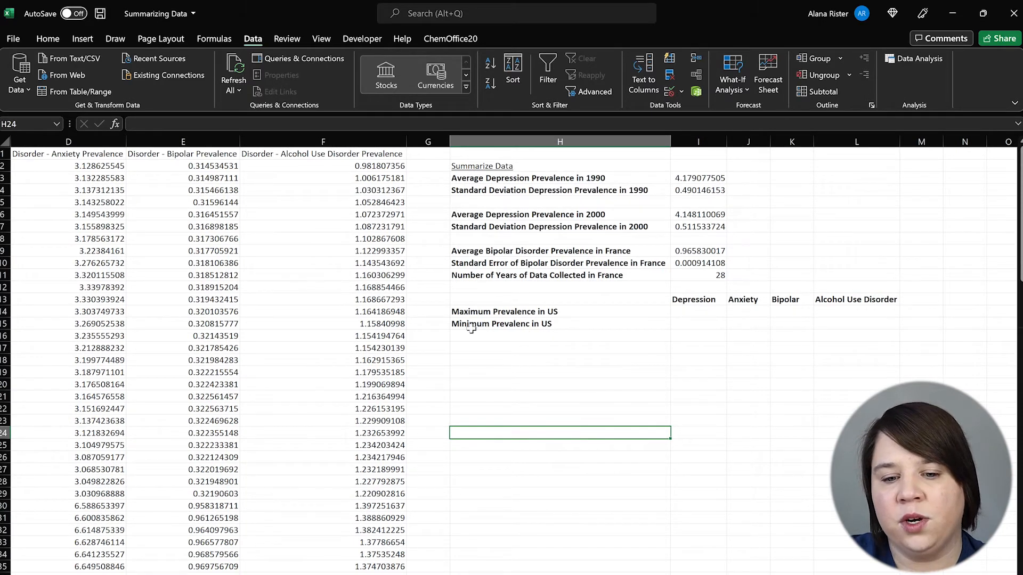
Correct the misspelled label in H15 to "Minimum Prevalence in US".
left_click(522, 324)
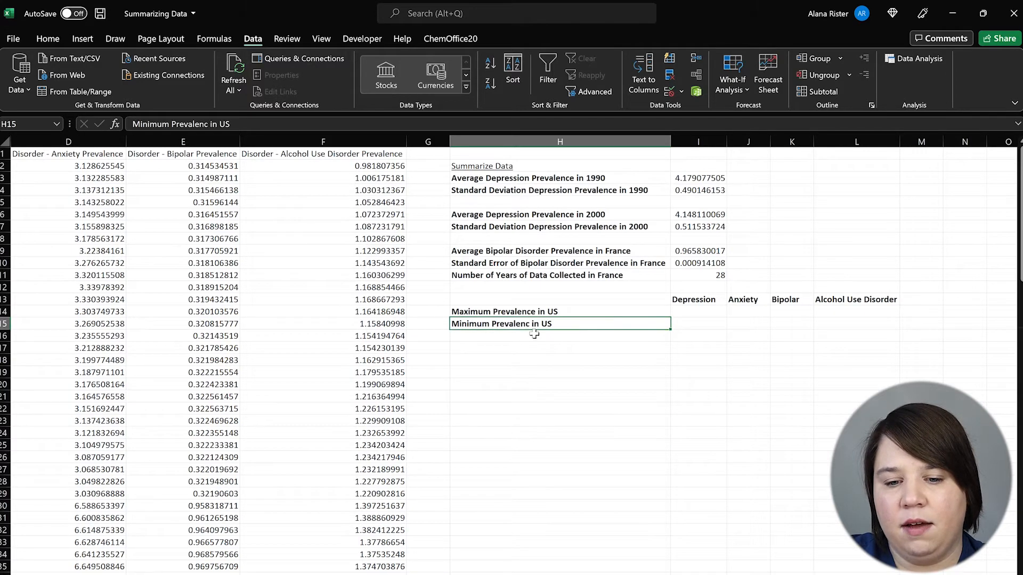
double_click(523, 324)
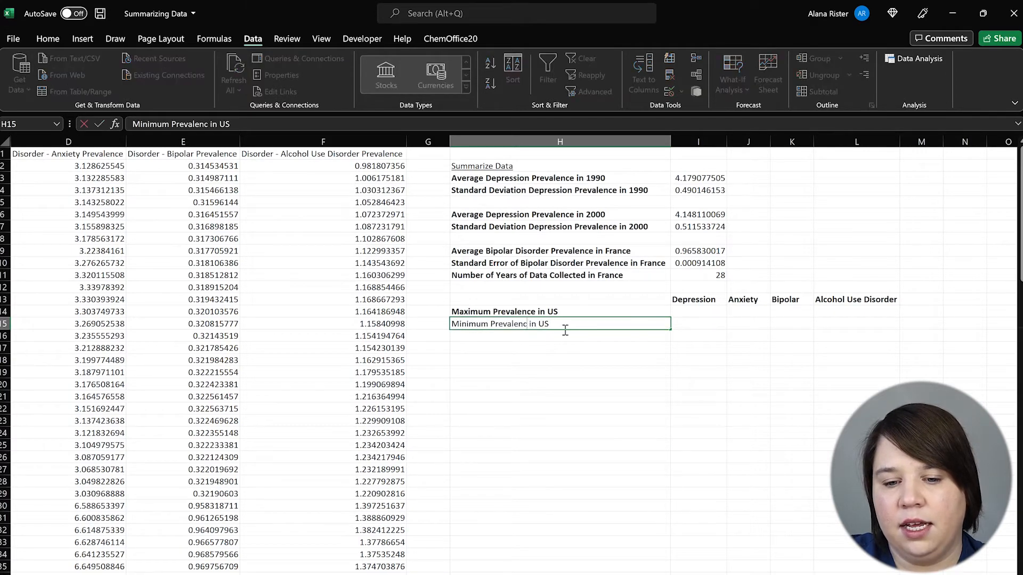
type("e")
key("Return")
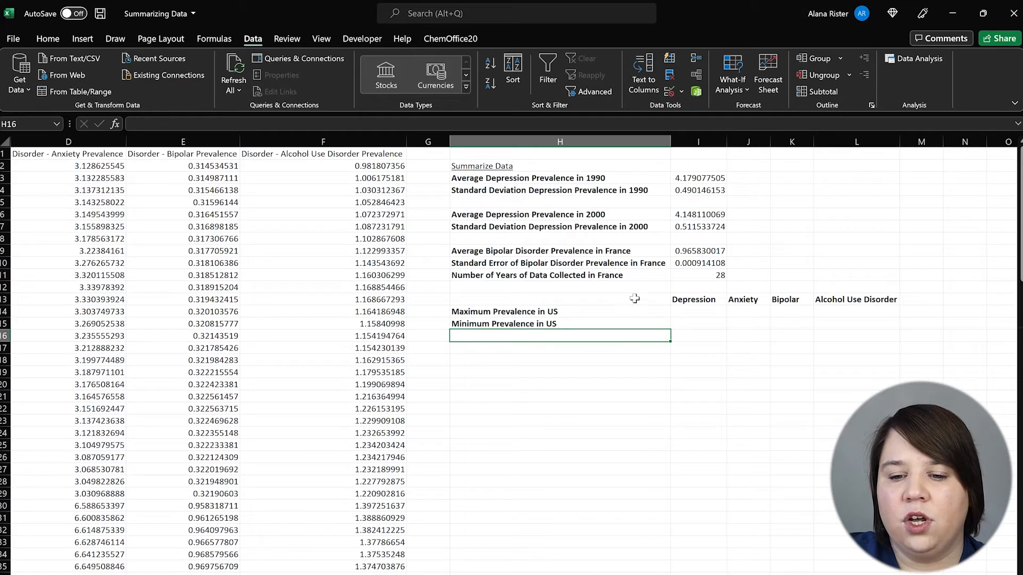
Begin a MAXIFS formula in I14 with column C as the maximum range and column A as the criteria range.
left_click(694, 310)
type("=")
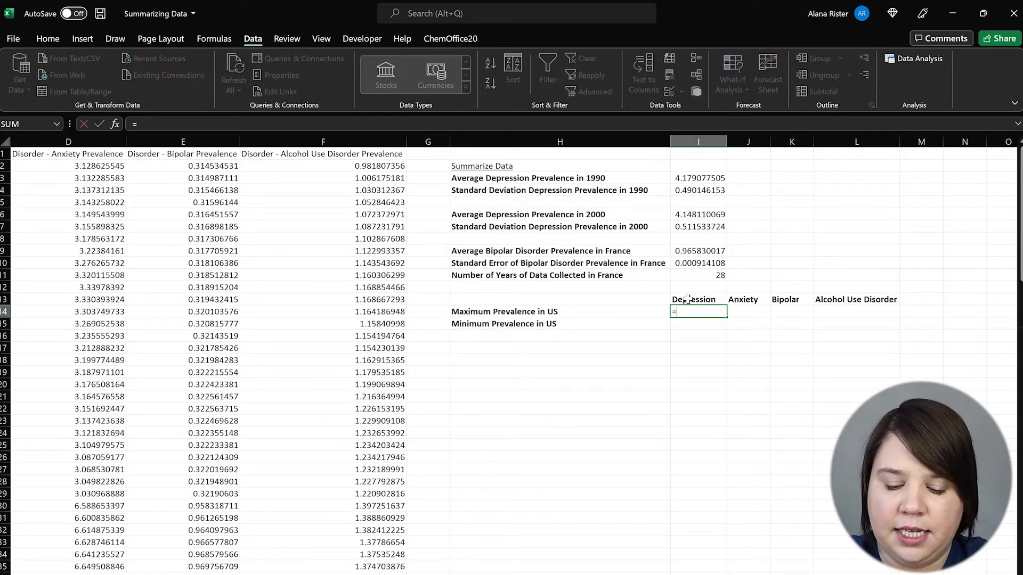
type("Maxifs")
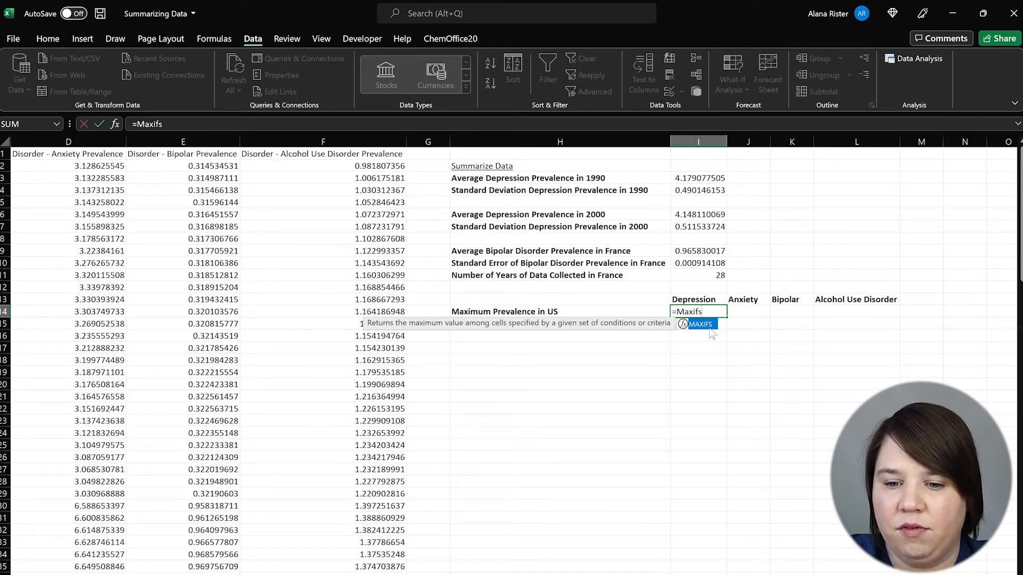
type("(")
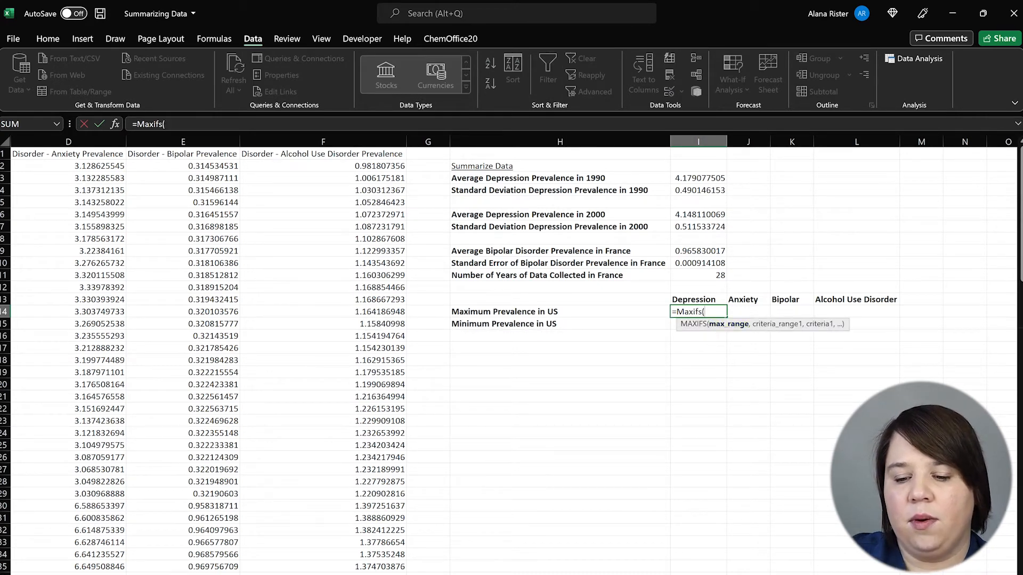
scroll(510, 353, "left", 5)
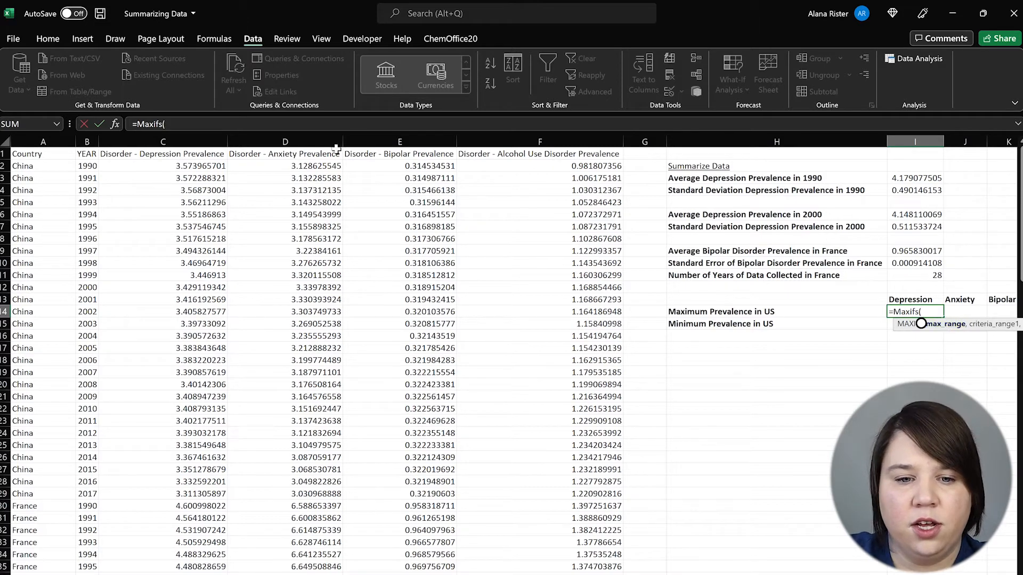
left_click(163, 142)
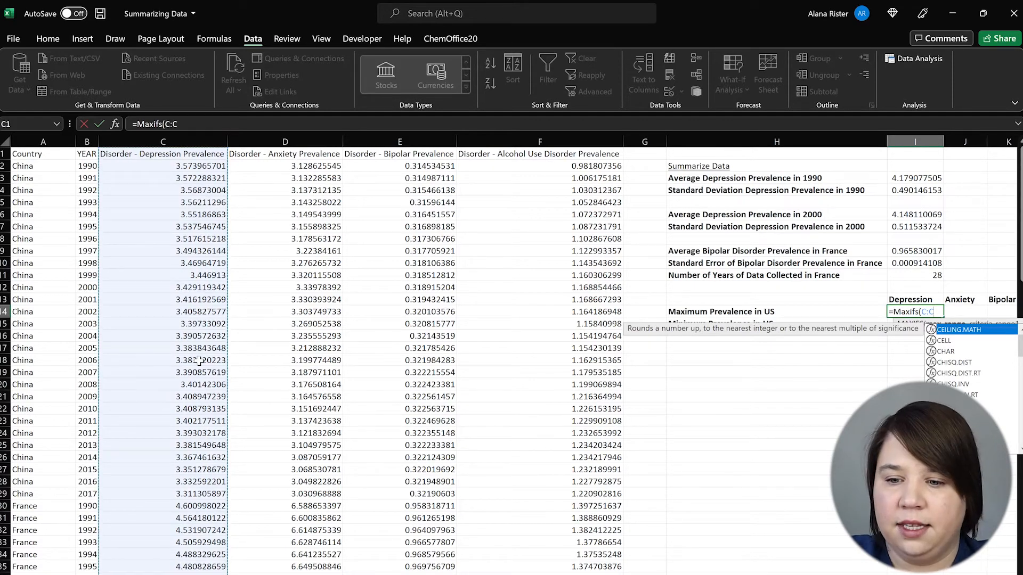
type(",")
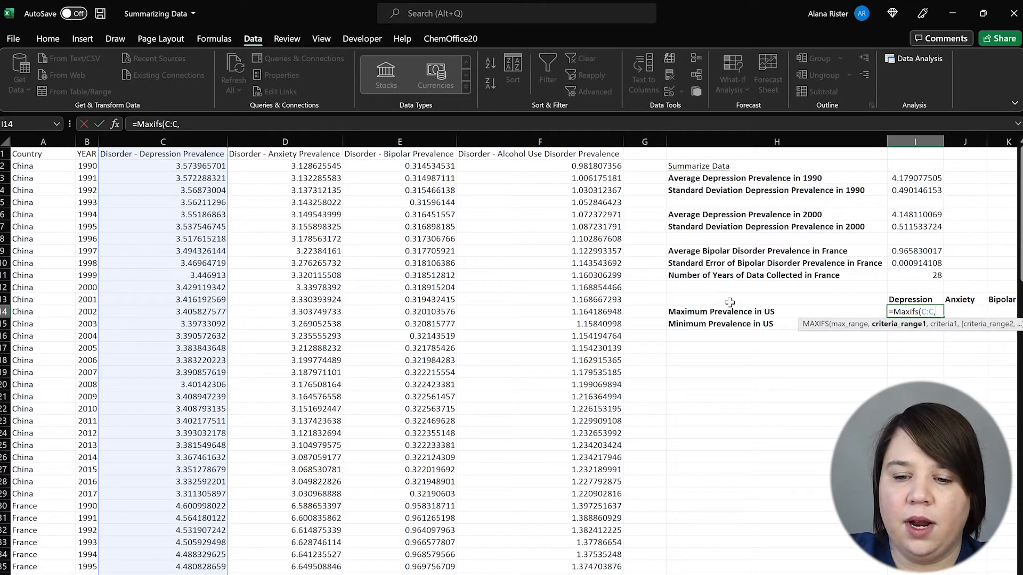
left_click(33, 140)
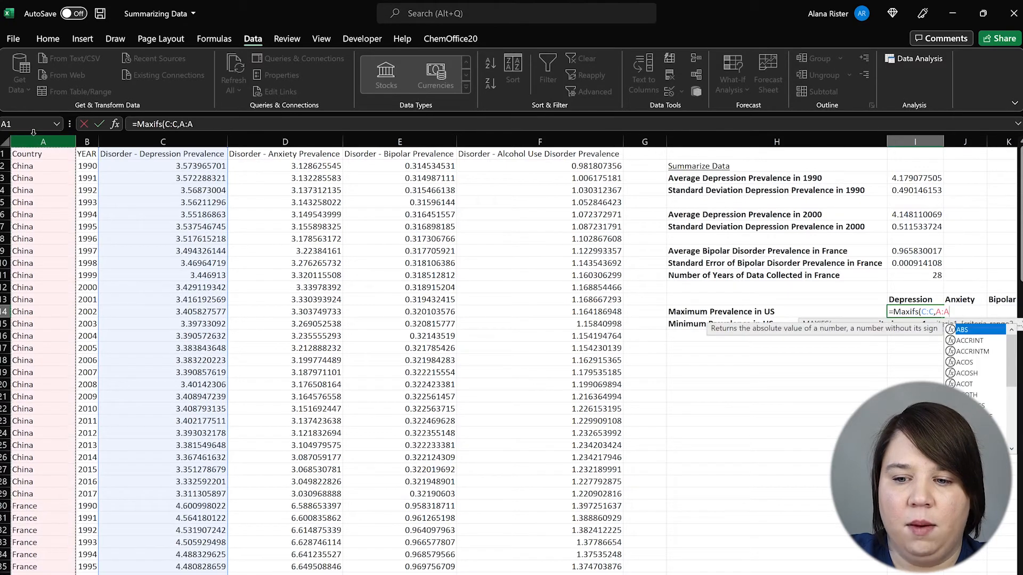
Make the criteria range of the I14 formula absolute as $A:$A.
left_click(182, 124)
type("$")
left_click(191, 124)
type("$")
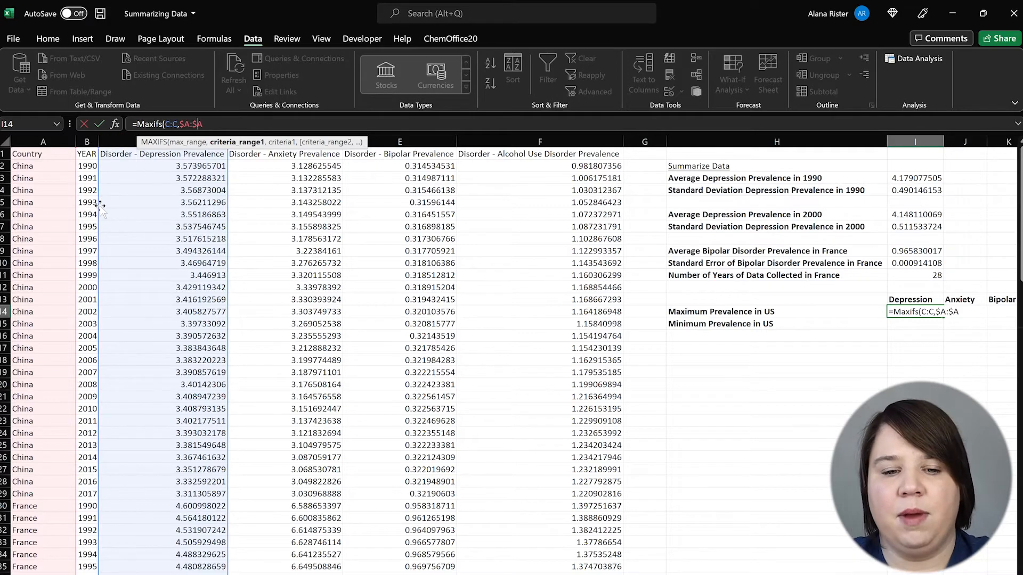
Complete the US maximum depression formula in I14 with "United States" as the criterion.
left_click(268, 125)
type(",")
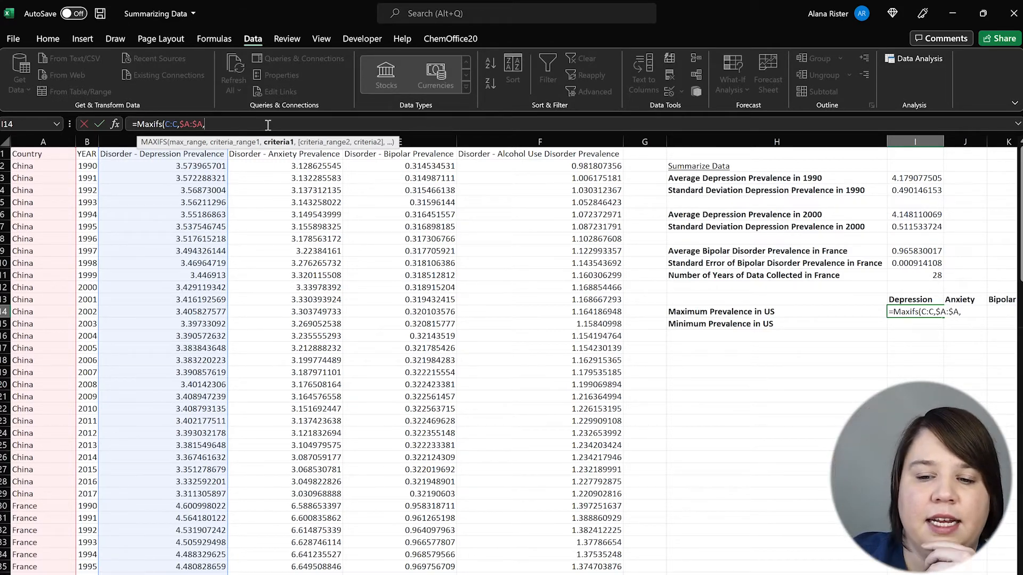
left_click_drag(1022, 223, 1022, 229)
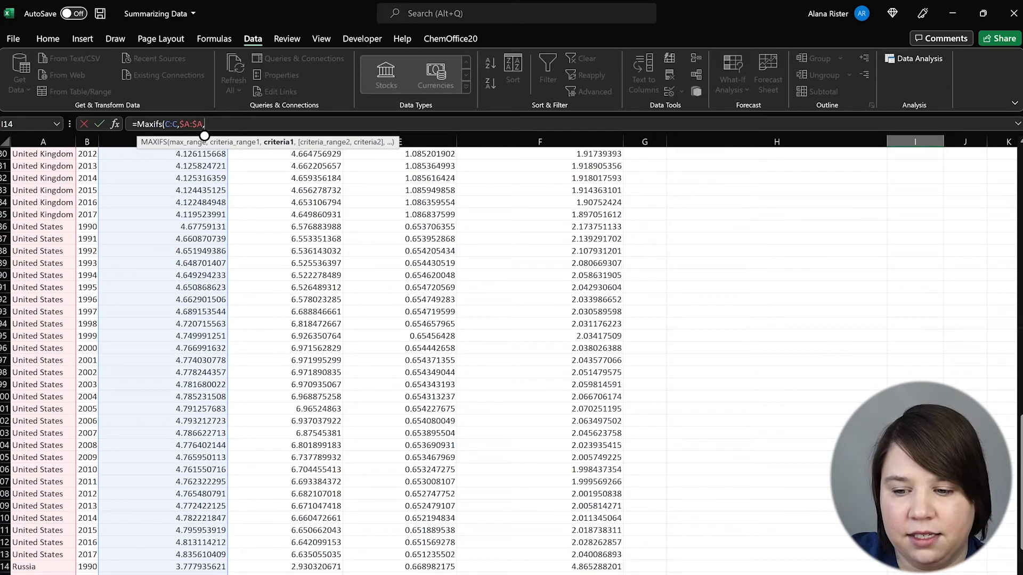
left_click_drag(1022, 501, 975, 30)
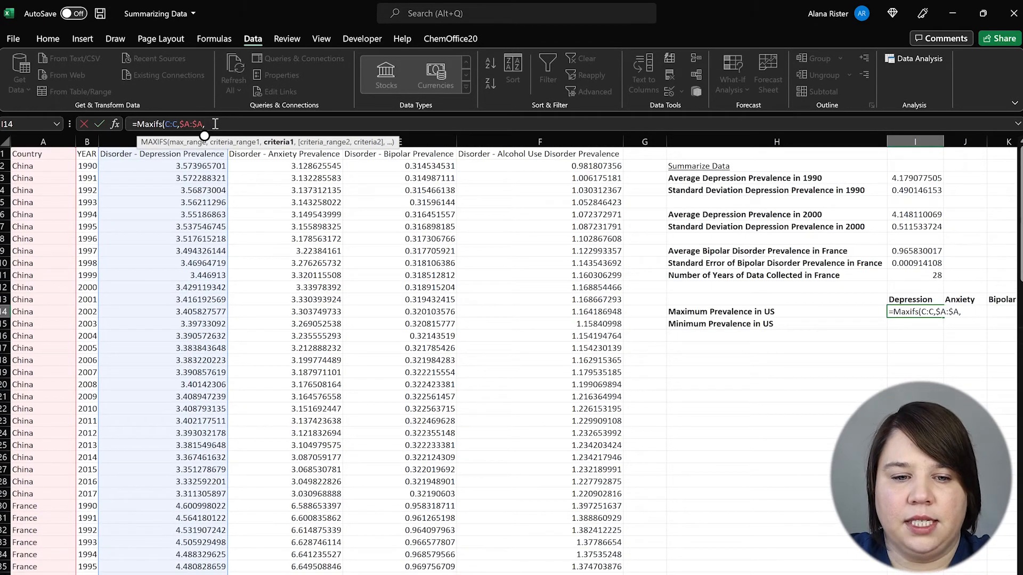
type("\"")
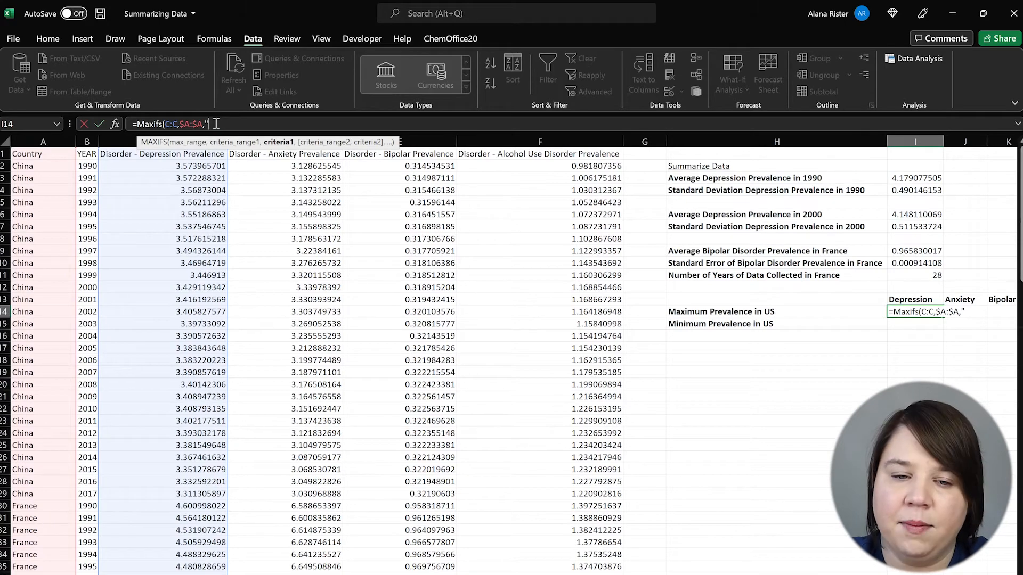
type("United States")
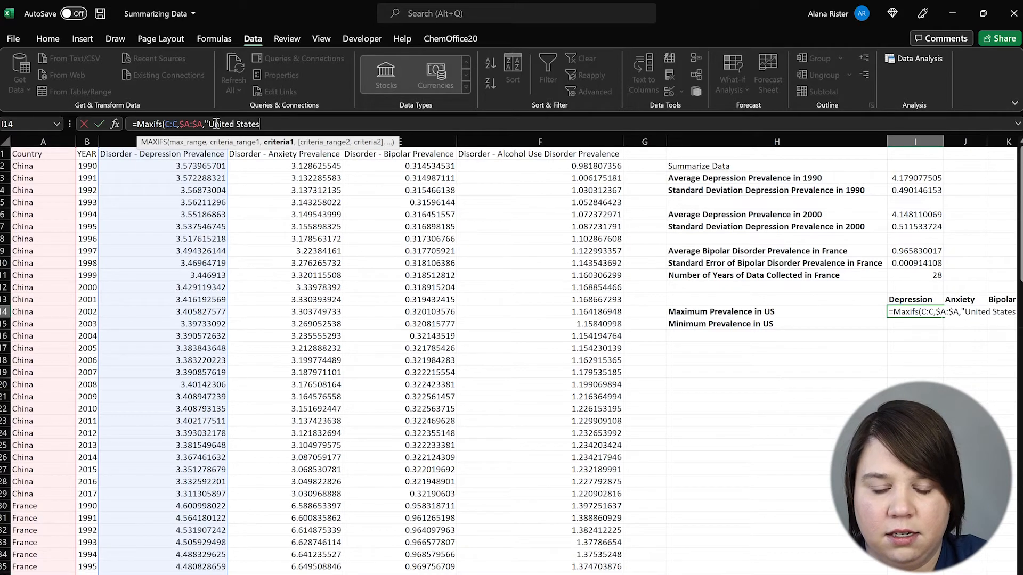
type("\"")
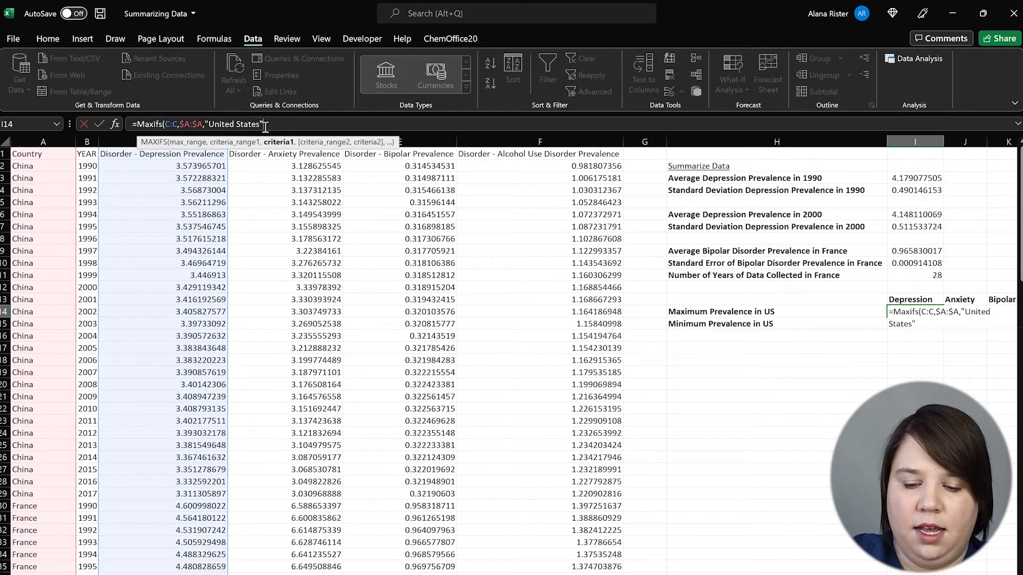
key("Return")
key("Up")
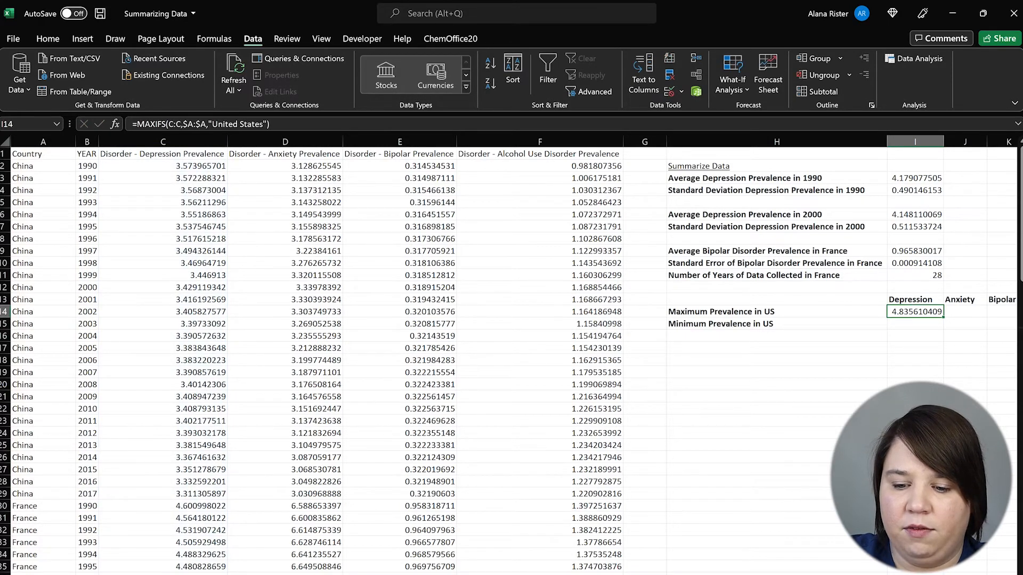
Fill the maximum formula from I14 across to L14 and check the copied Anxiety and Alcohol Use Disorder formulas.
scroll(619, 368, "right", 3)
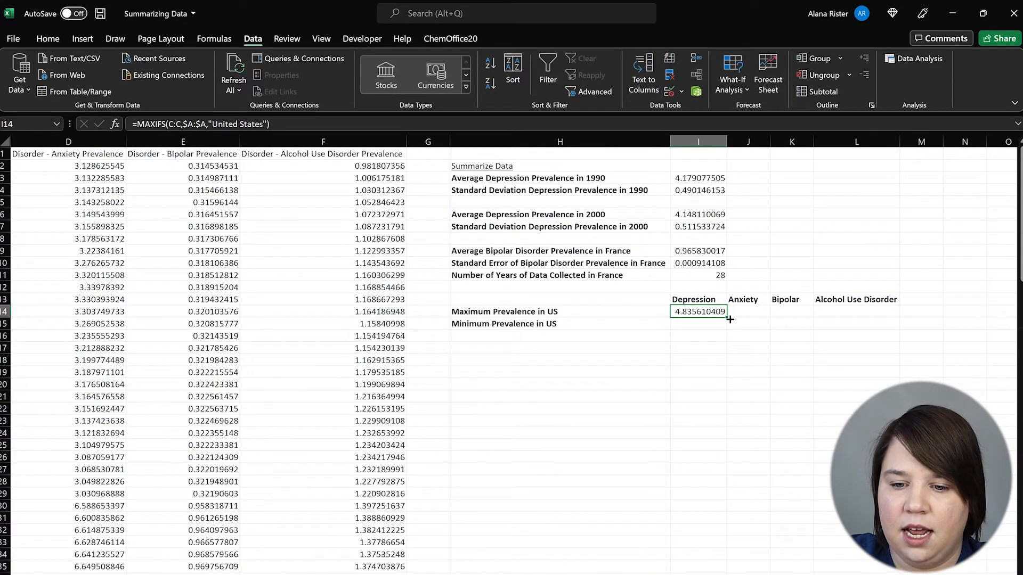
left_click_drag(728, 319, 893, 315)
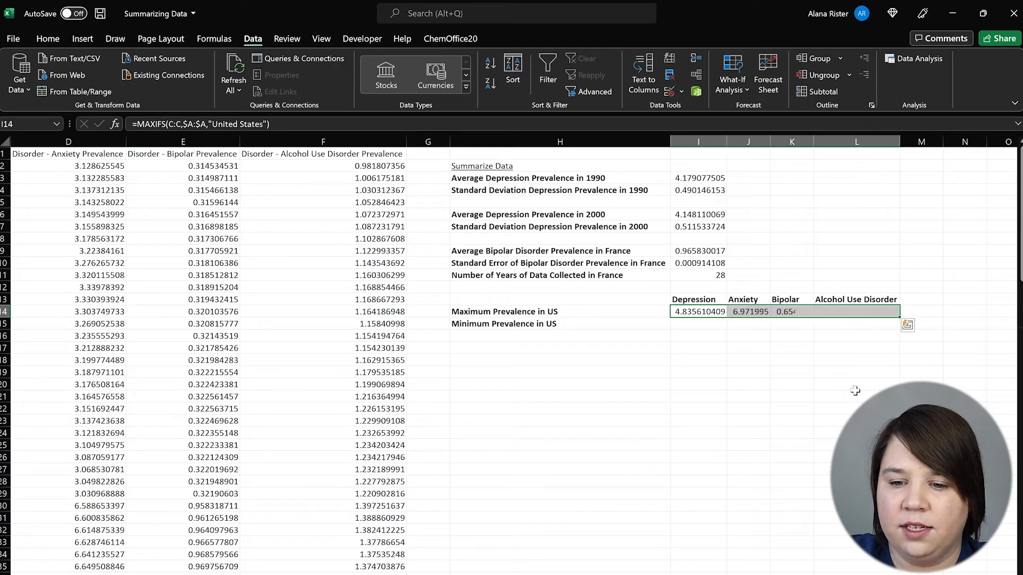
left_click(832, 407)
left_click(749, 314)
left_click(887, 313)
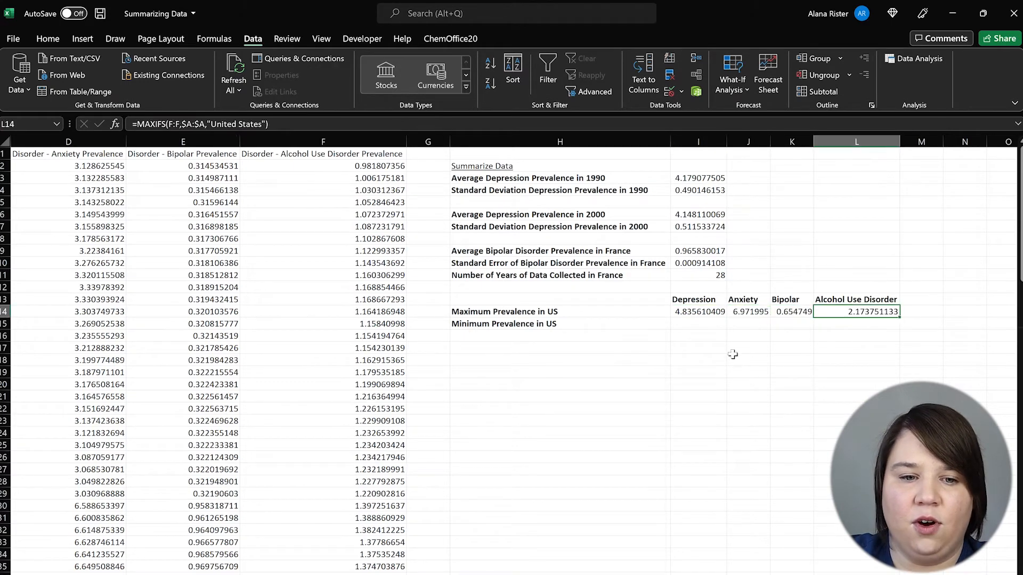
left_click(333, 124)
left_click(639, 400)
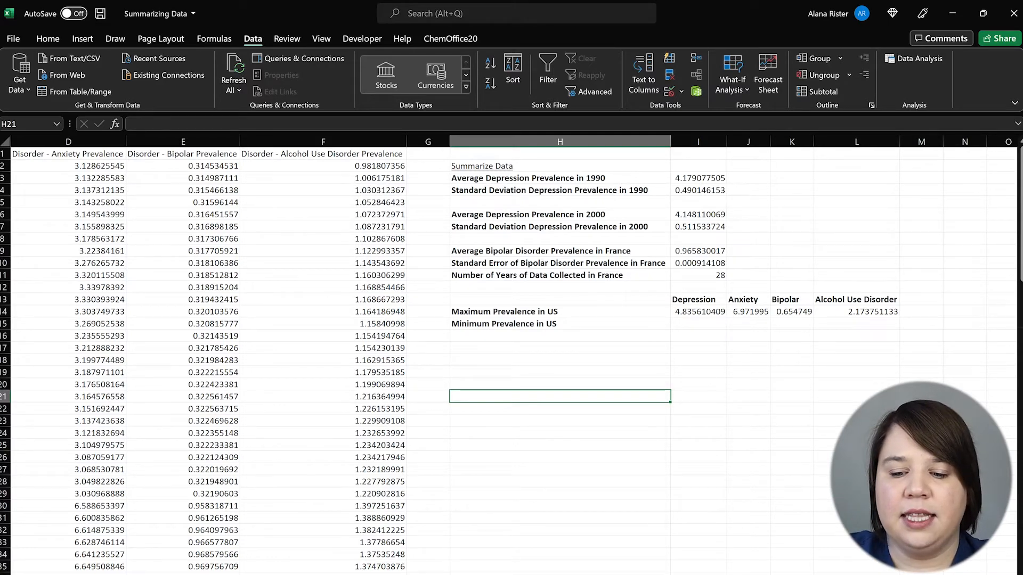
Begin a MINIFS formula in I15 with column C as the minimum range and column A as the criteria range.
scroll(479, 346, "left", 3)
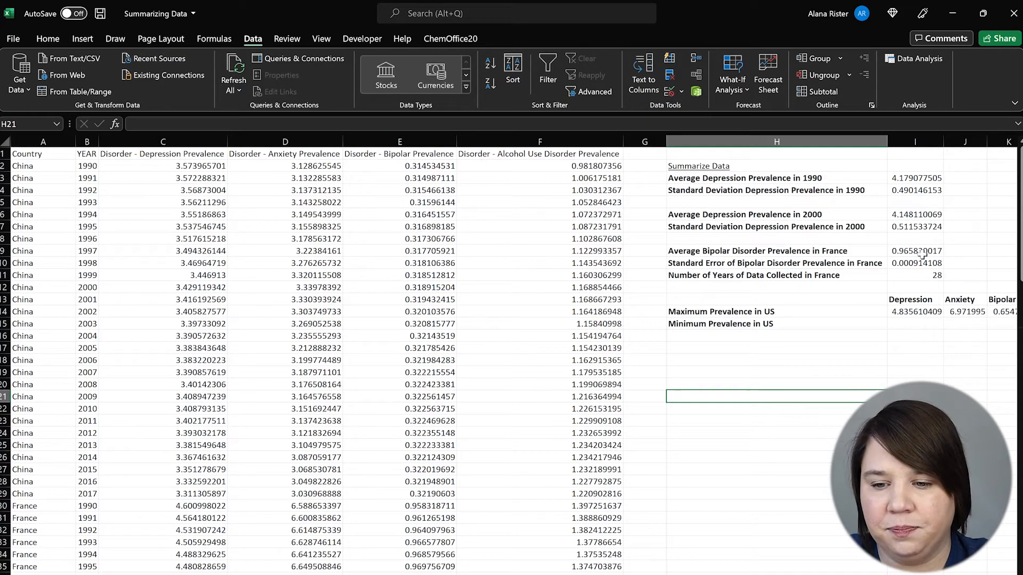
left_click(897, 352)
left_click(903, 325)
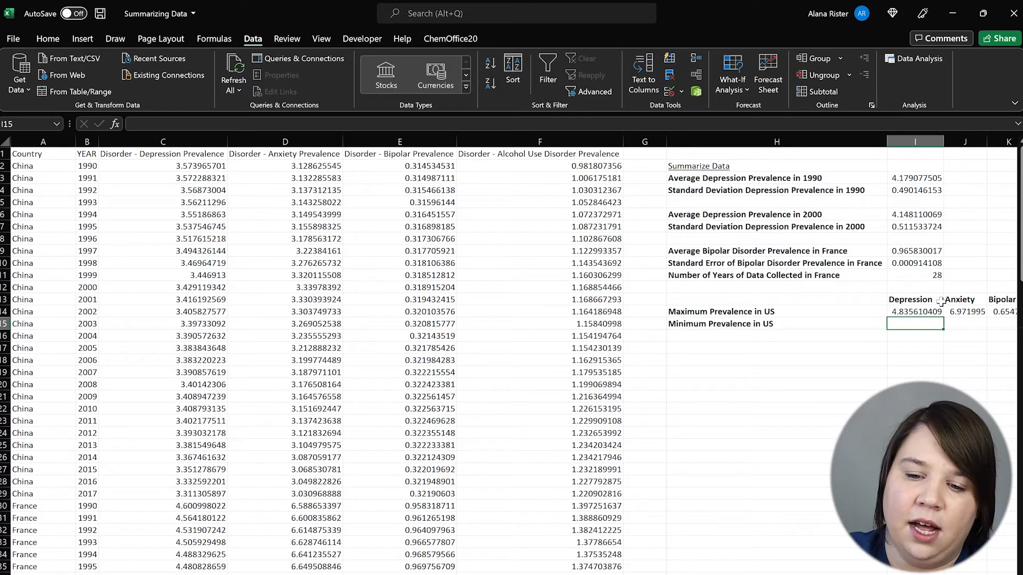
type("=Min")
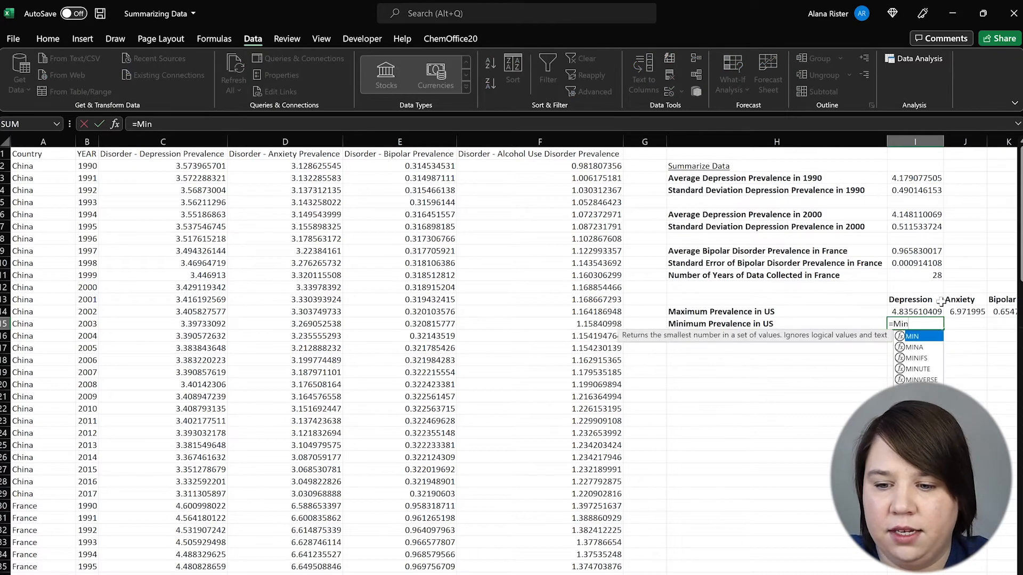
type("Ifs")
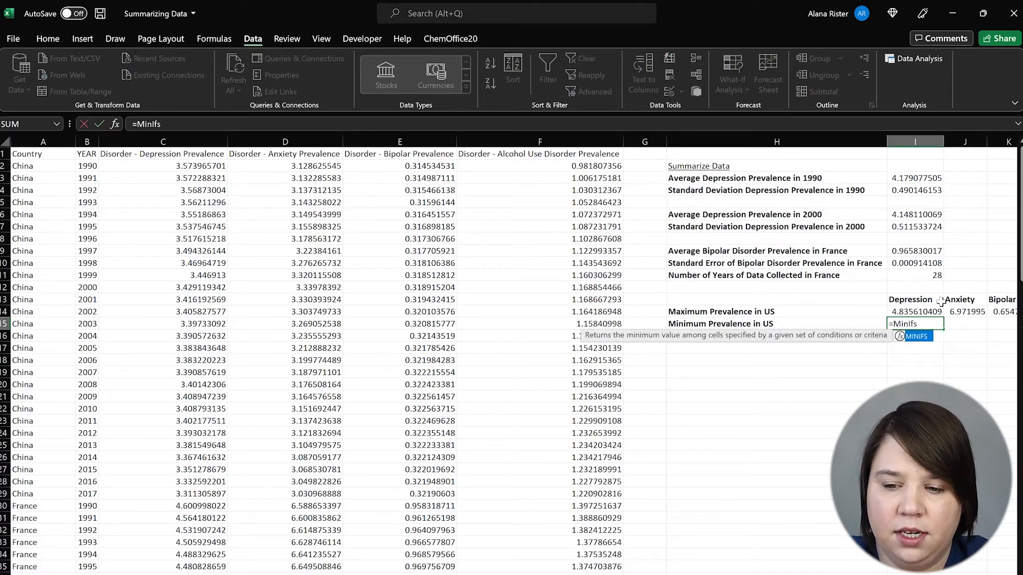
type("(")
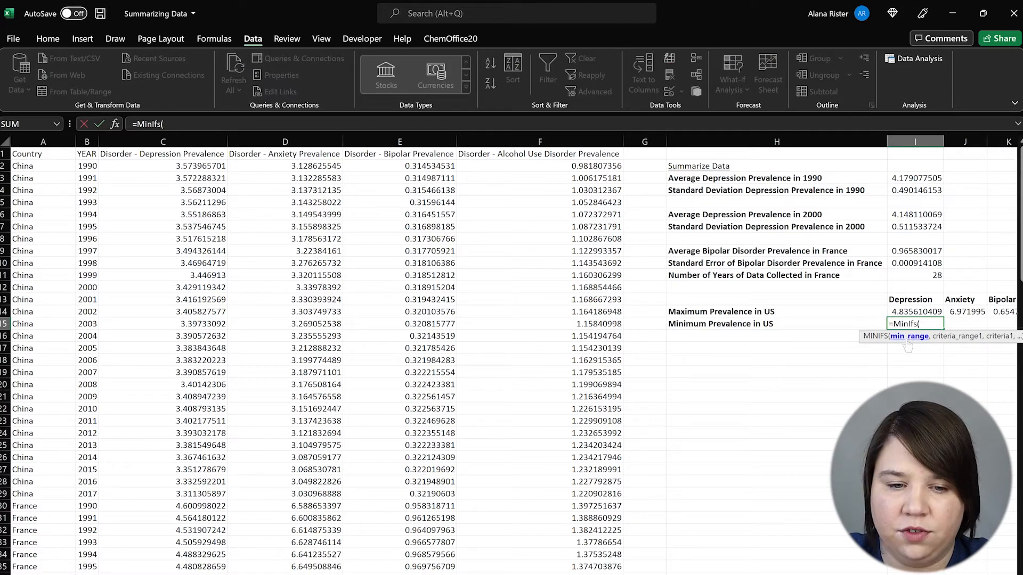
left_click(153, 137)
type(",")
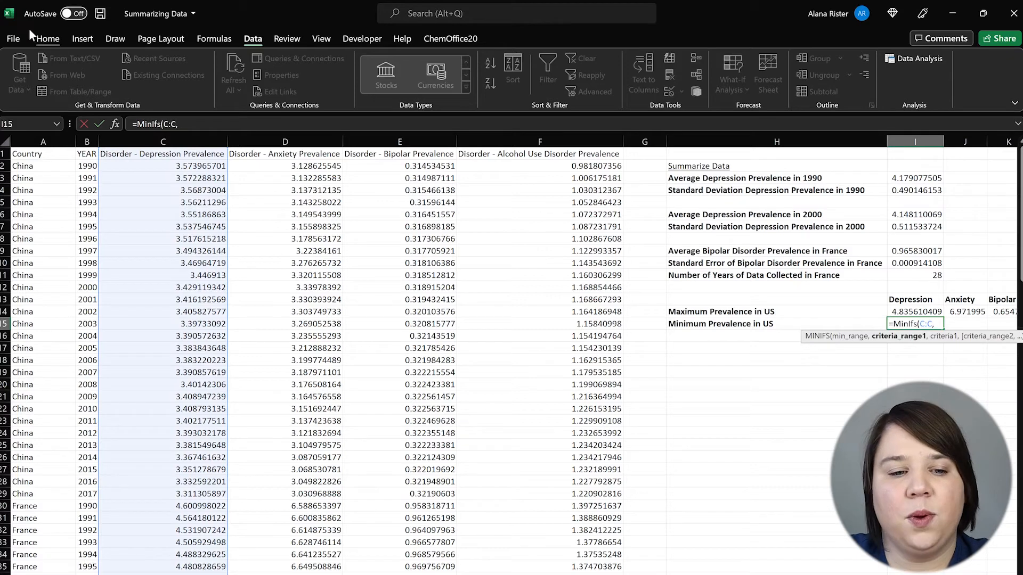
left_click(26, 141)
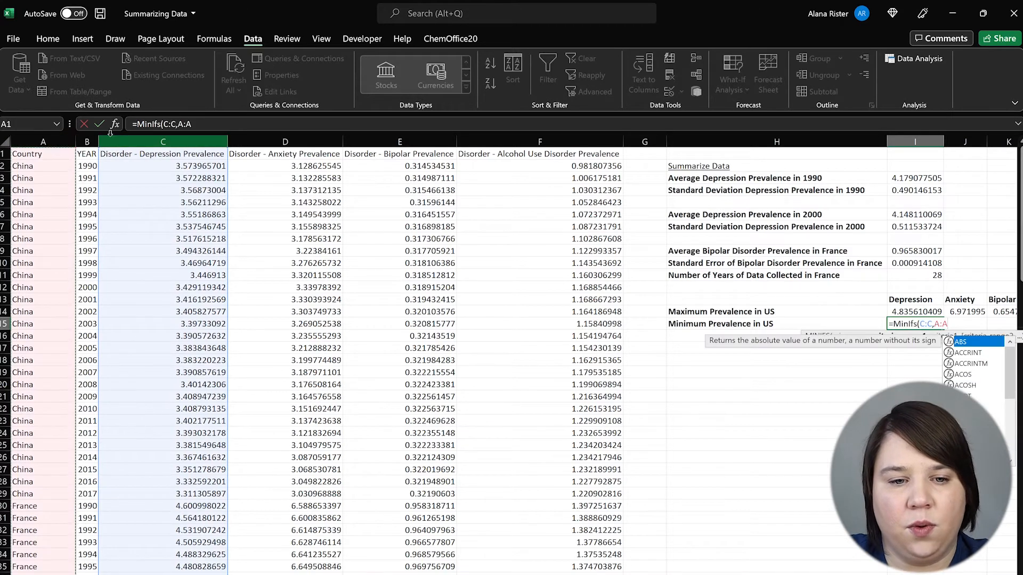
Make the I15 criteria range absolute as $A:$A and complete the formula with "United States" as the criterion.
left_click(181, 123)
type("$A:$A")
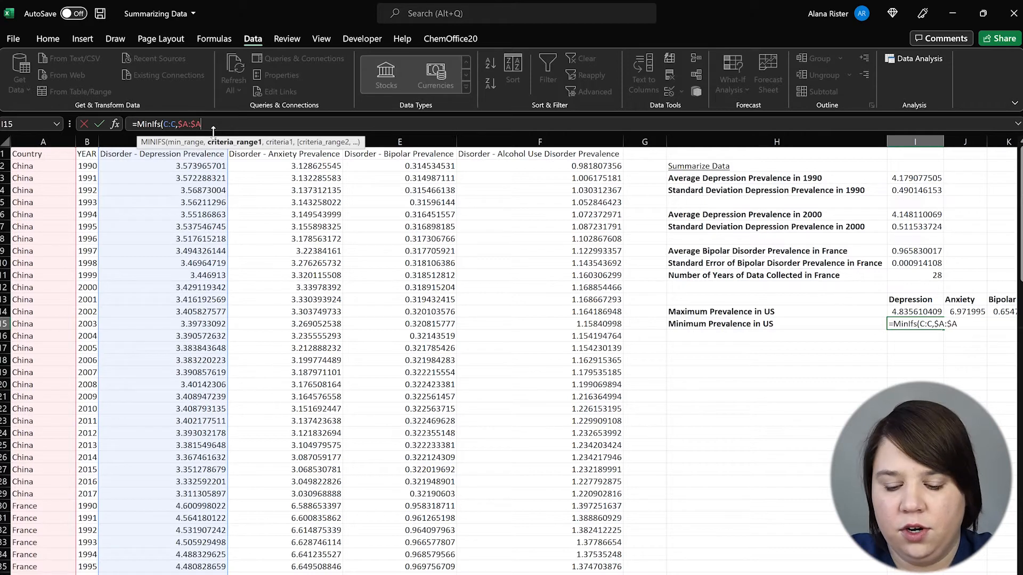
type(",")
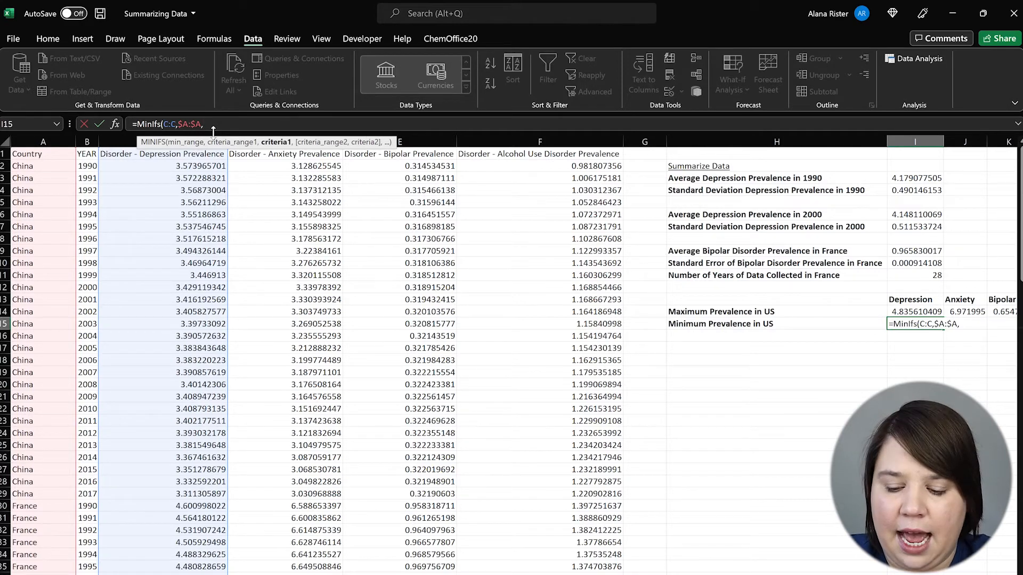
type("\"Uni")
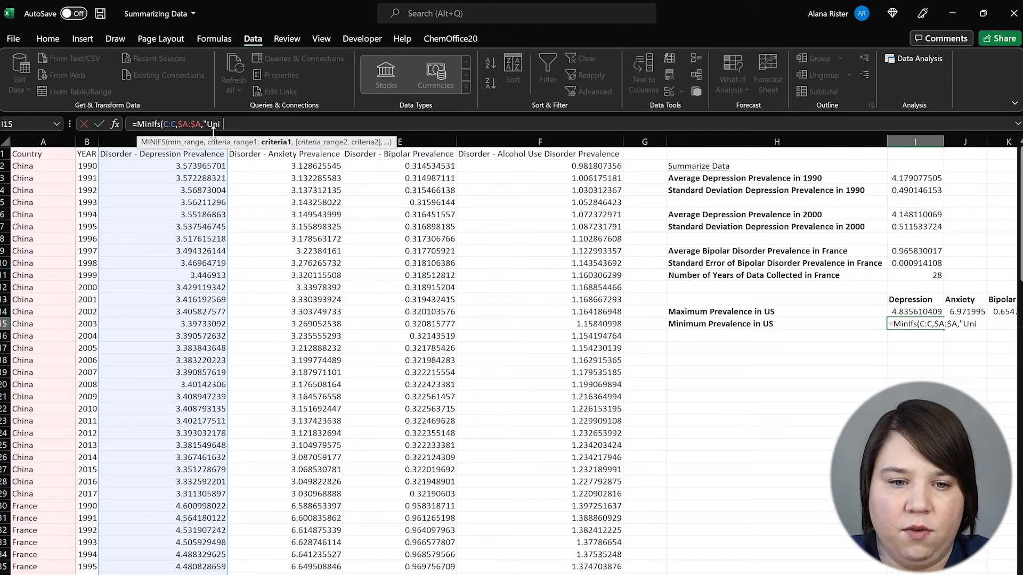
type("ted States\"")
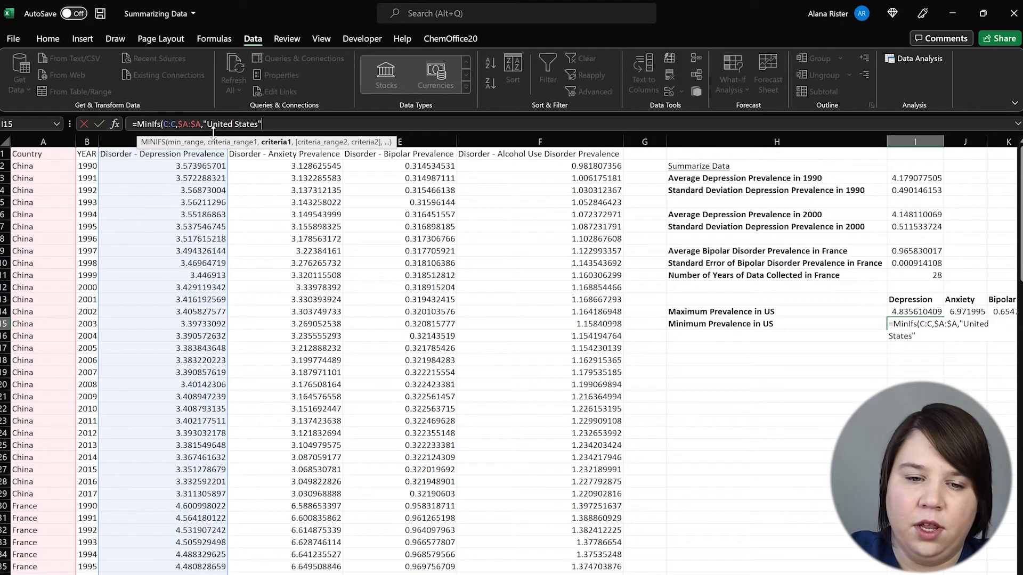
type(")")
key("Return")
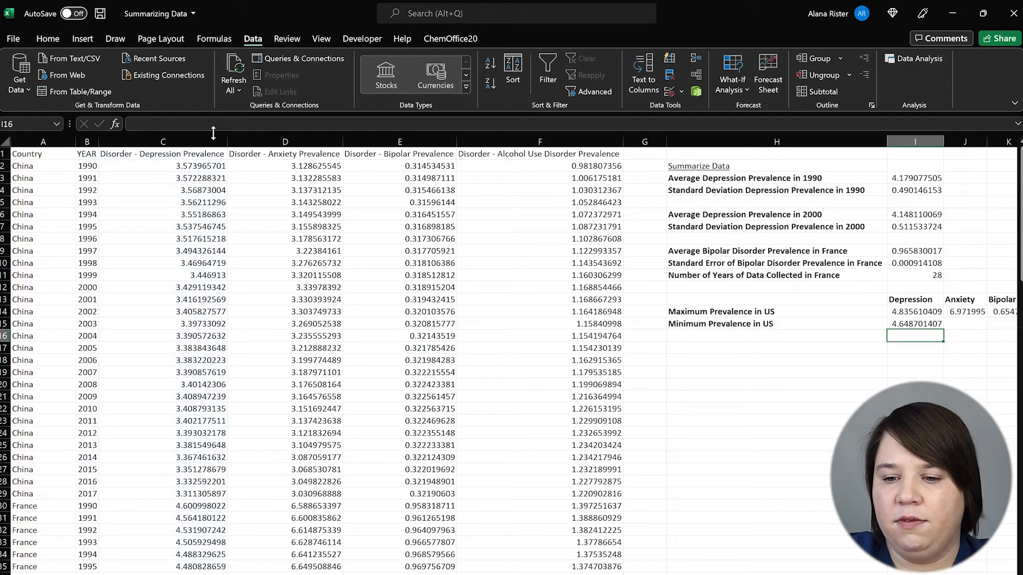
scroll(740, 256, "right", 2)
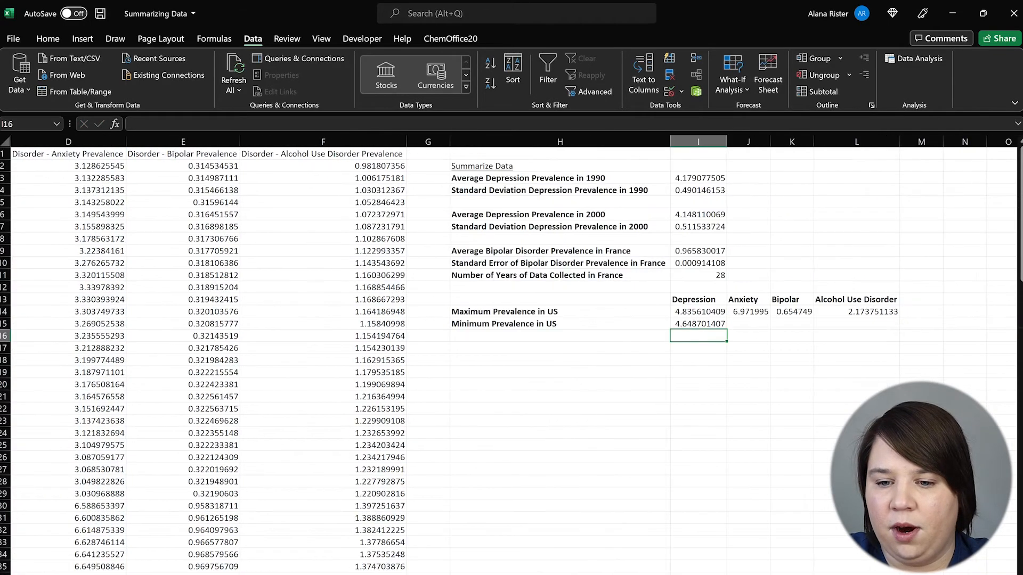
Fill the minimum prevalence formula from I15 across to L15 and check the results row.
left_click(709, 324)
left_click_drag(730, 332, 895, 334)
left_click(796, 447)
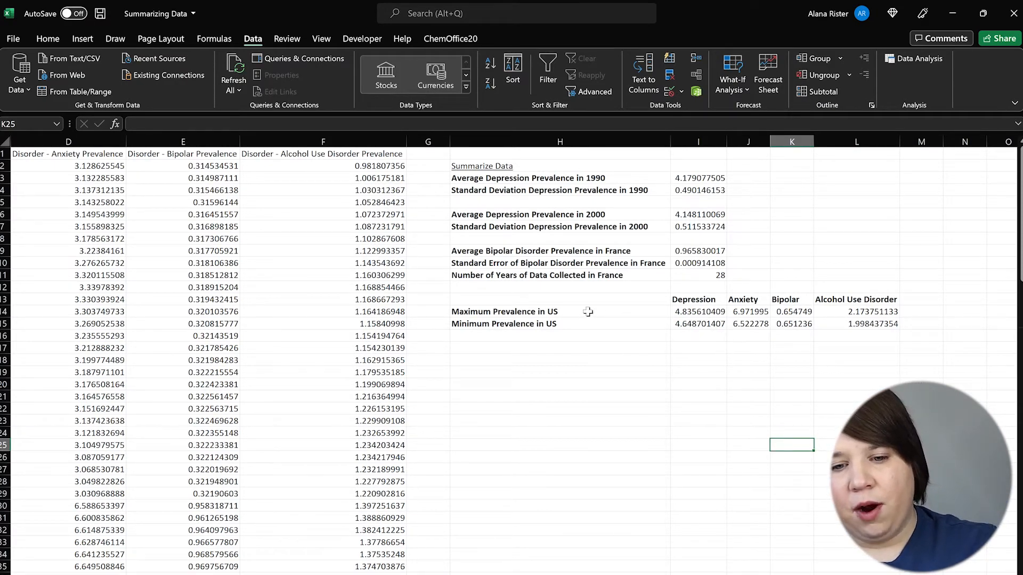
left_click_drag(548, 325, 691, 324)
left_click(687, 325)
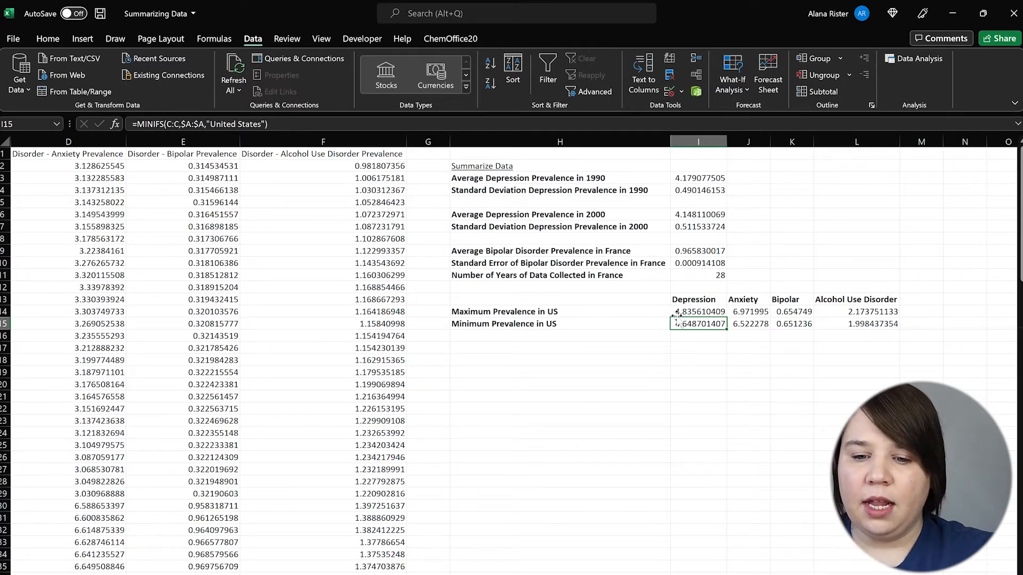
Reduce the US maximum and minimum prevalence values in I14:L15 to one decimal place.
left_click_drag(693, 311, 889, 322)
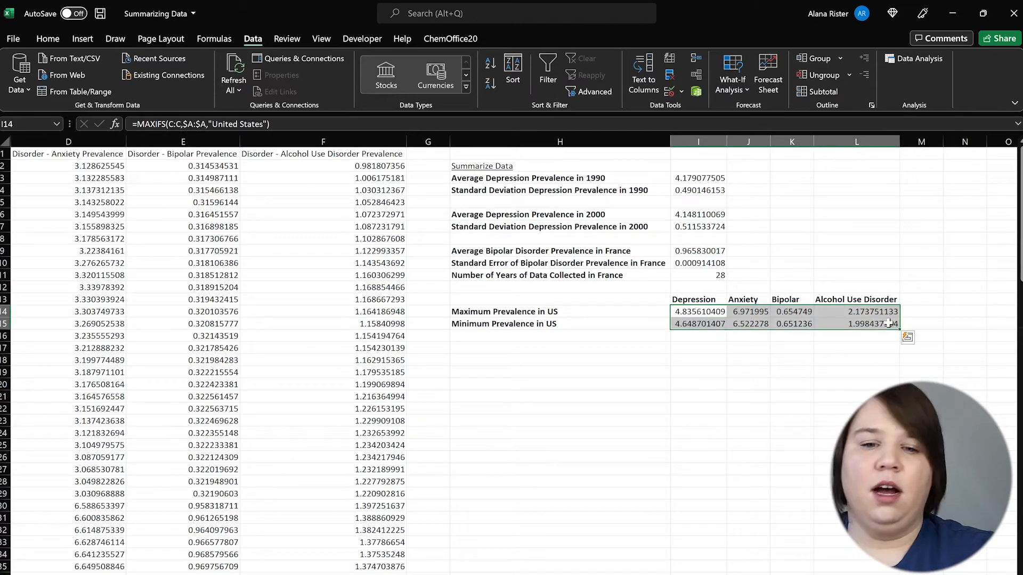
key("ctrl+s")
left_click(49, 40)
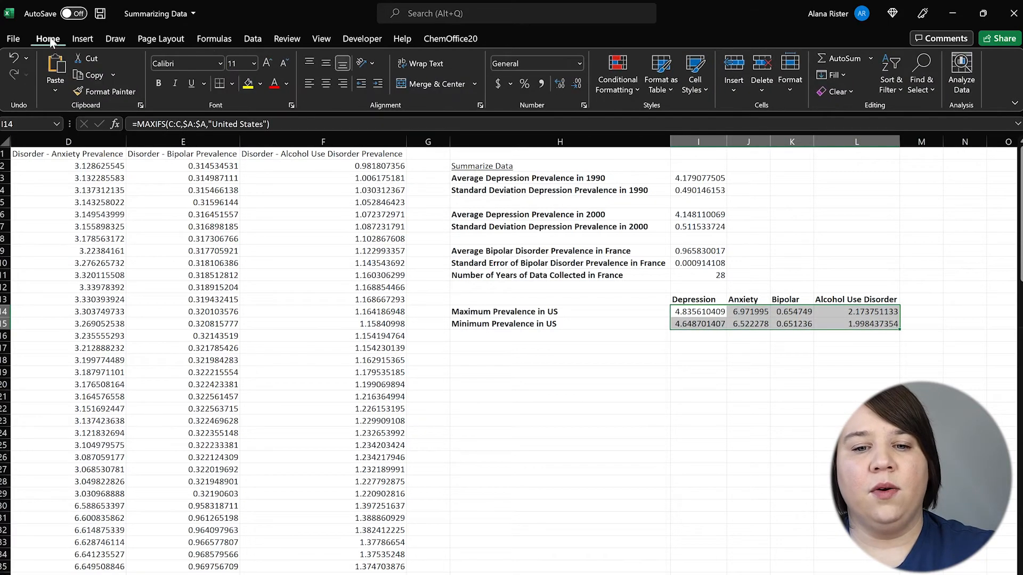
left_click(572, 86)
left_click(572, 87)
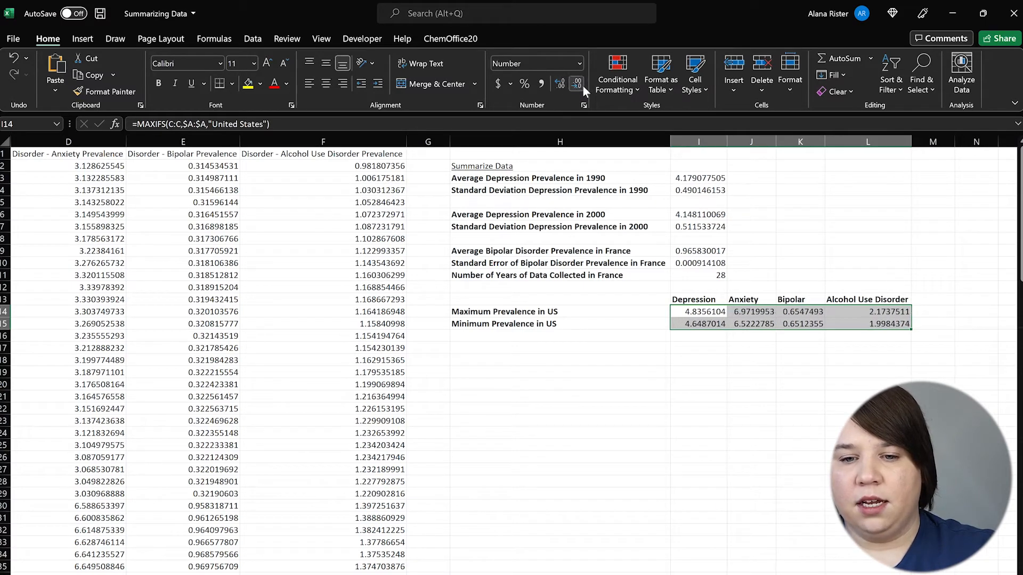
left_click(578, 84)
left_click(578, 84)
left_click(578, 85)
left_click(577, 85)
left_click(577, 85)
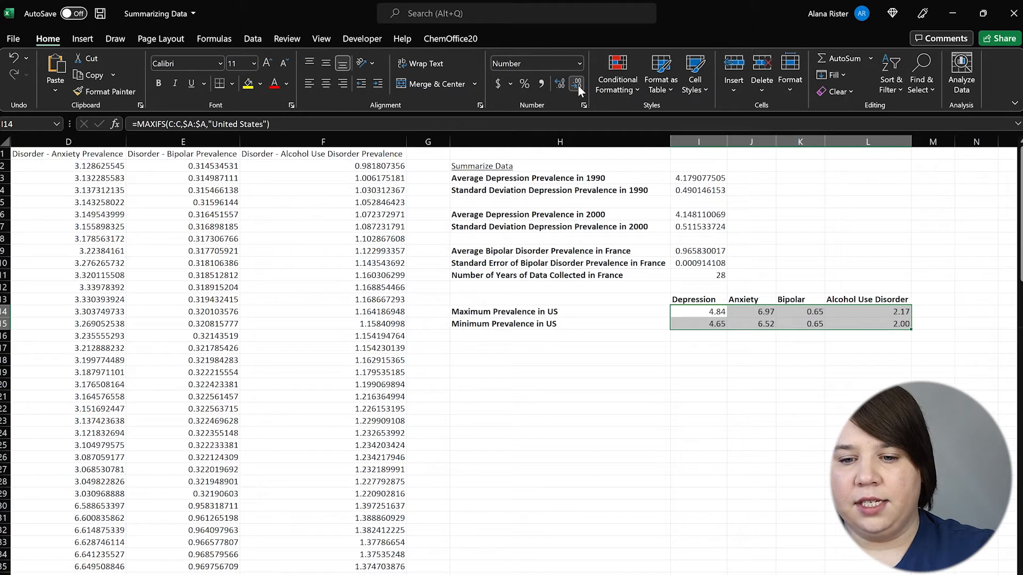
left_click(578, 85)
left_click(778, 448)
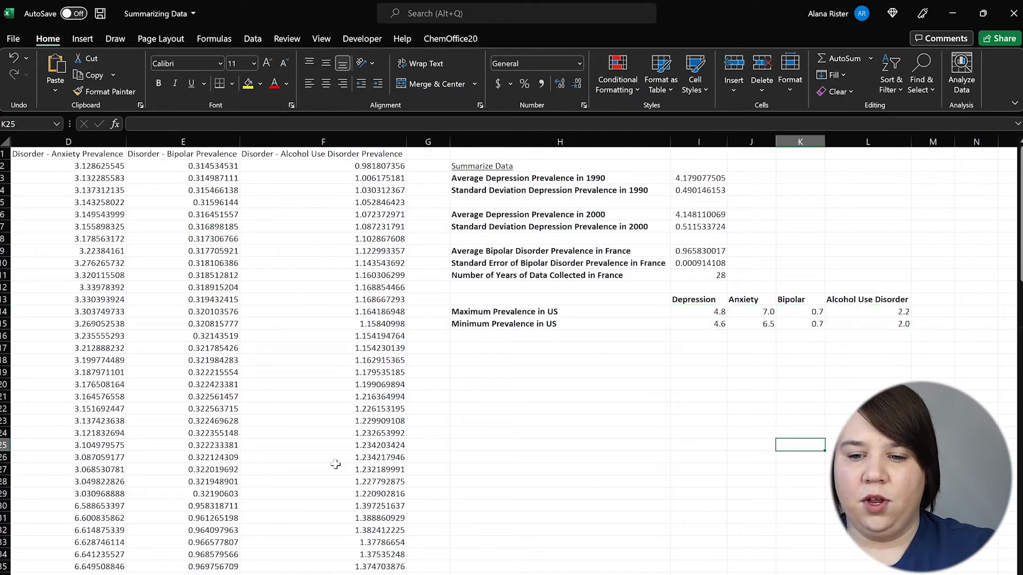
Display the US prevalence values in I14:L15 with three decimal places.
left_click(764, 323)
left_click_drag(703, 313, 905, 325)
left_click(560, 84)
left_click(559, 84)
left_click(799, 457)
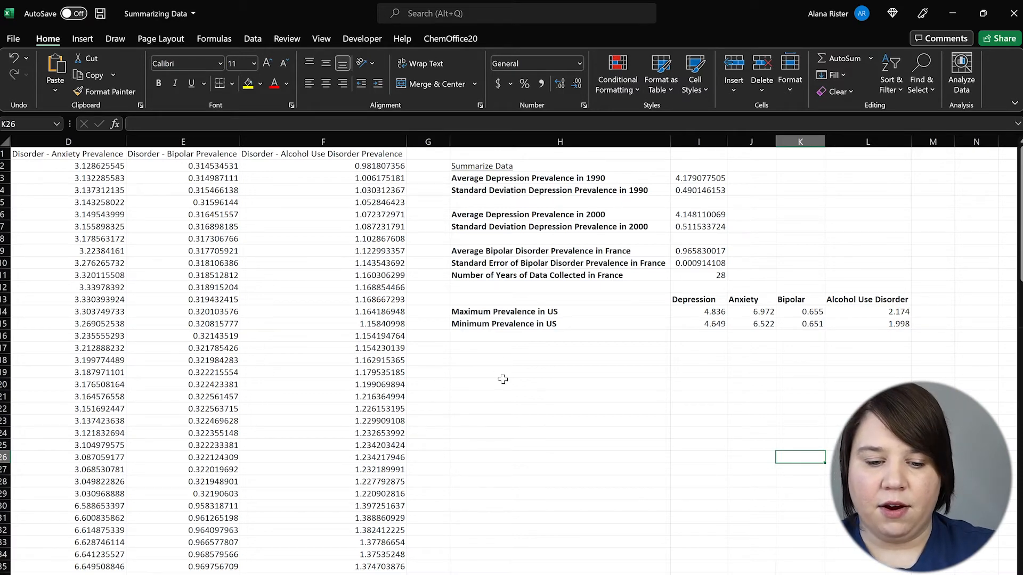
Compare the full country dataset on the pivot table sheet with the 1990 average depression entry in the formula summary.
key("ctrl+Page_Down")
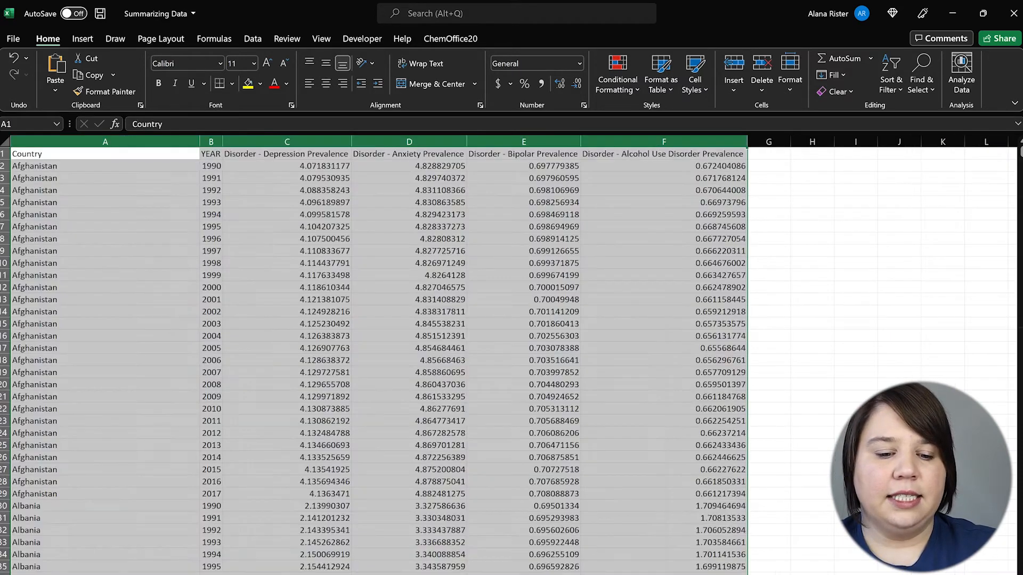
left_click(770, 190)
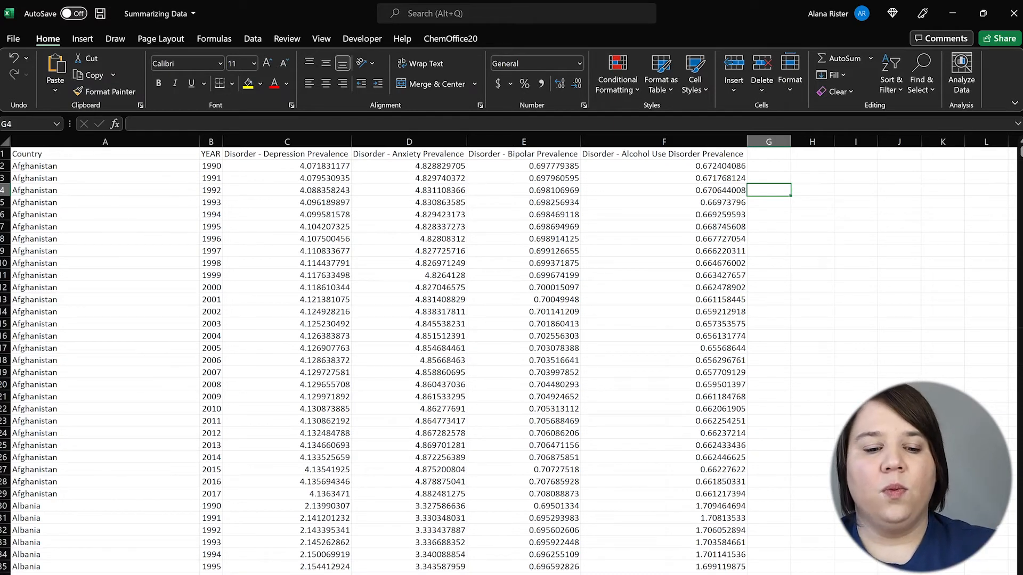
key("ctrl+Page_Down")
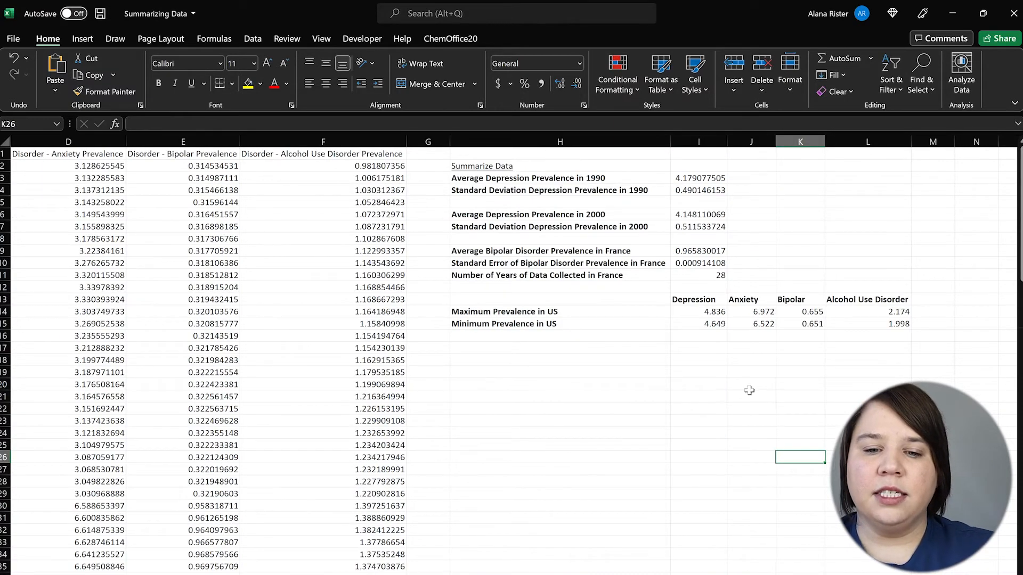
left_click_drag(583, 178, 706, 189)
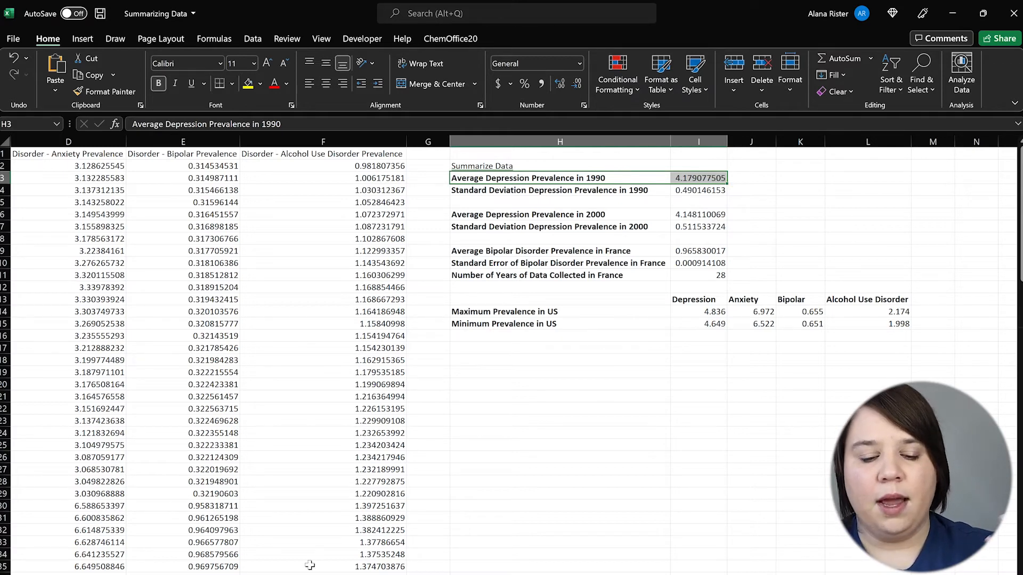
Create a PivotTable on a new worksheet from columns A:F of the "2- Summarize data by Pivot Tabl" sheet.
left_click(140, 574)
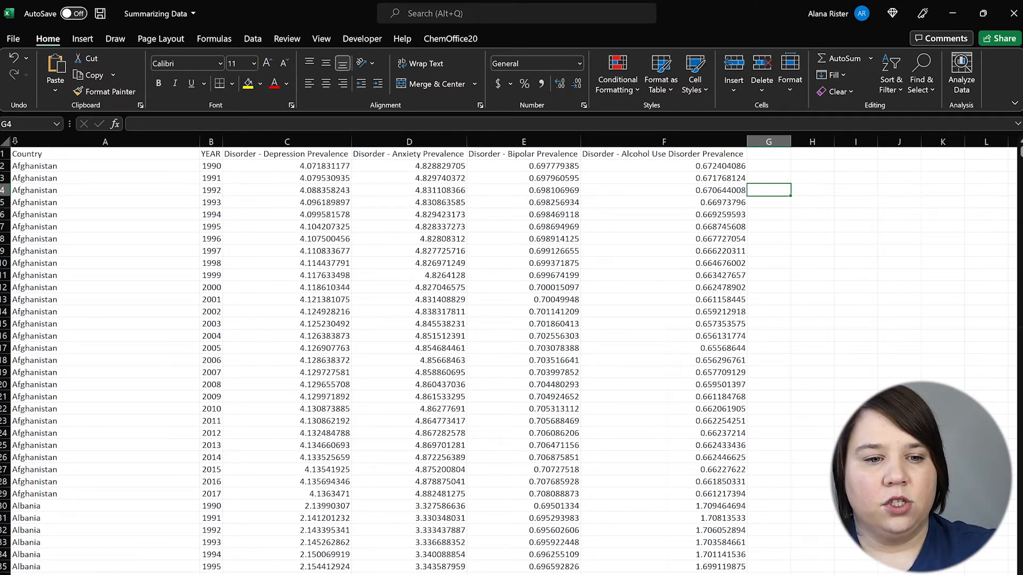
left_click(6, 139)
left_click_drag(106, 141, 719, 170)
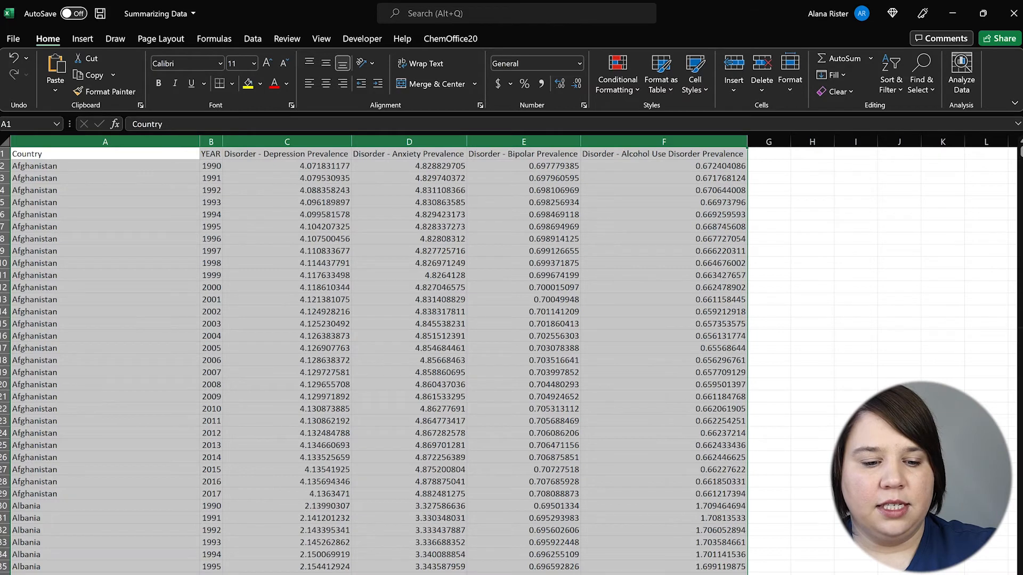
key("ctrl+Page_Down")
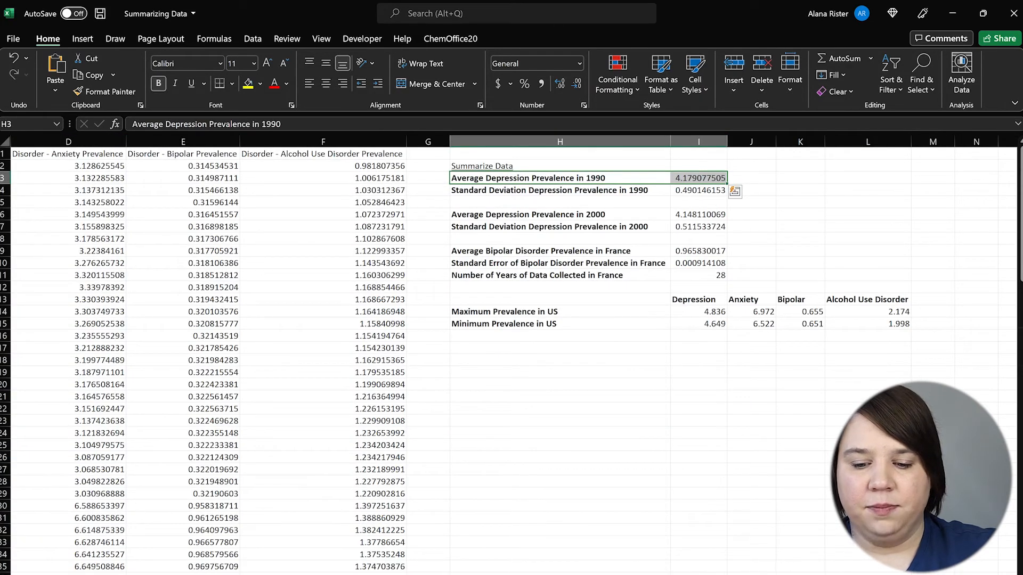
scroll(308, 350, "left", 3)
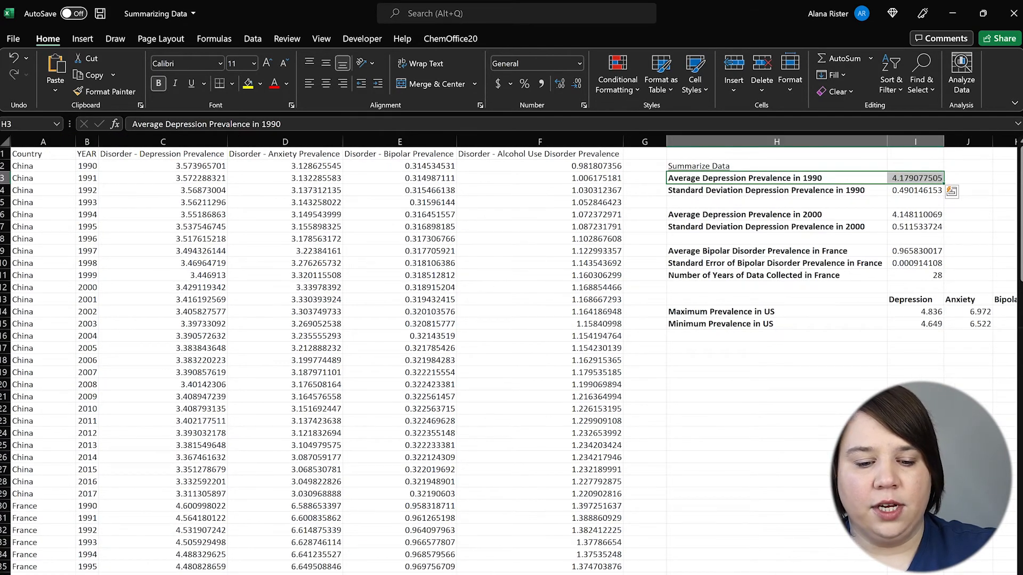
key("ctrl+Page_Up")
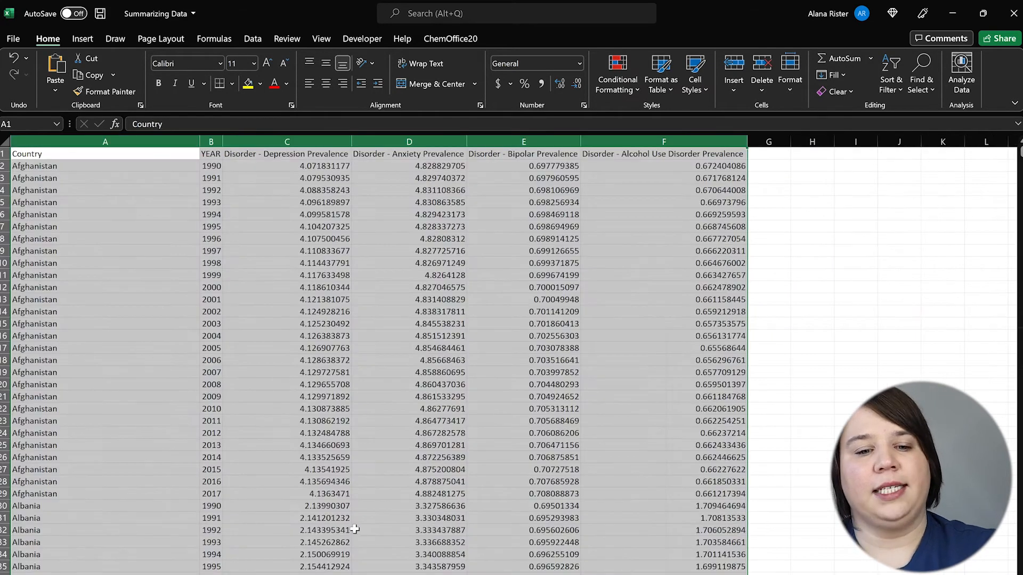
left_click(81, 41)
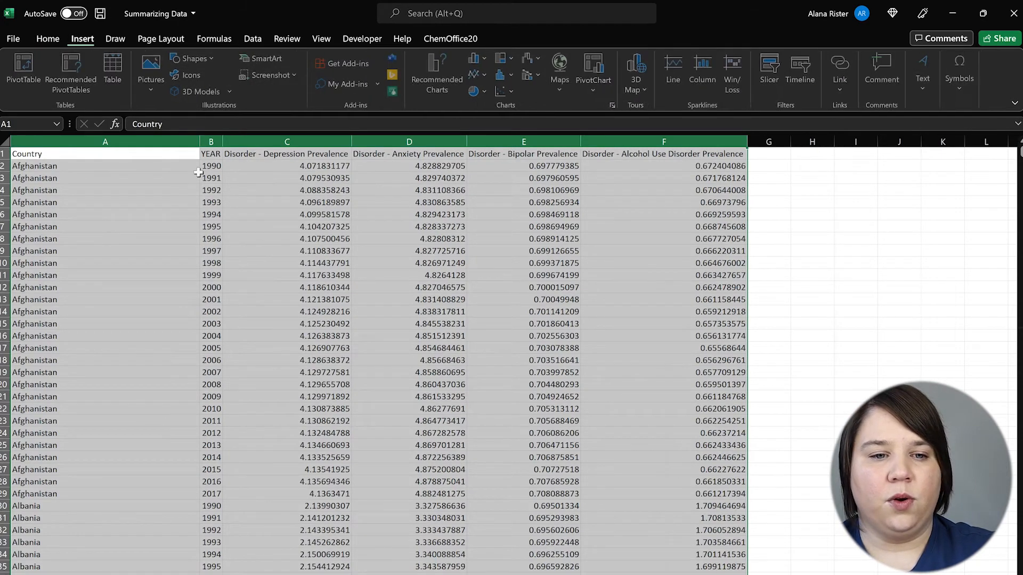
left_click(22, 78)
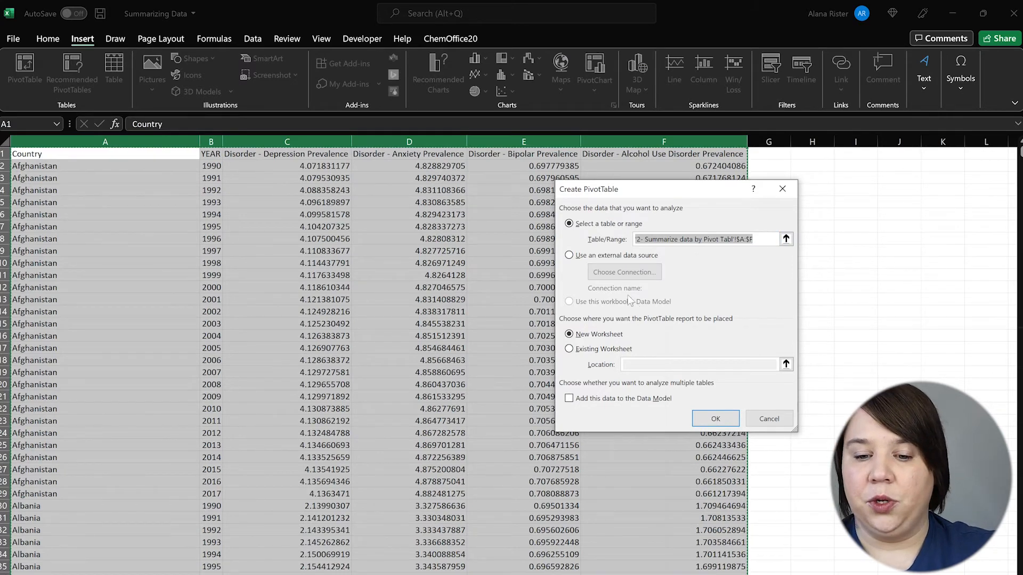
left_click(716, 419)
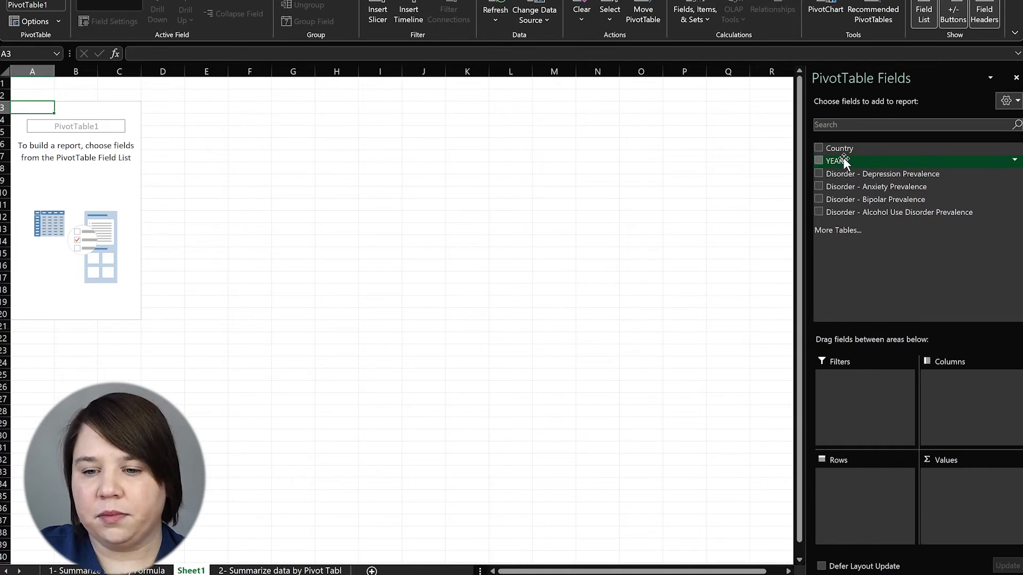
Build the PivotTable with YEAR as rows and Disorder - Depression Prevalence as values, and review the yearly sums.
left_click_drag(845, 163, 847, 492)
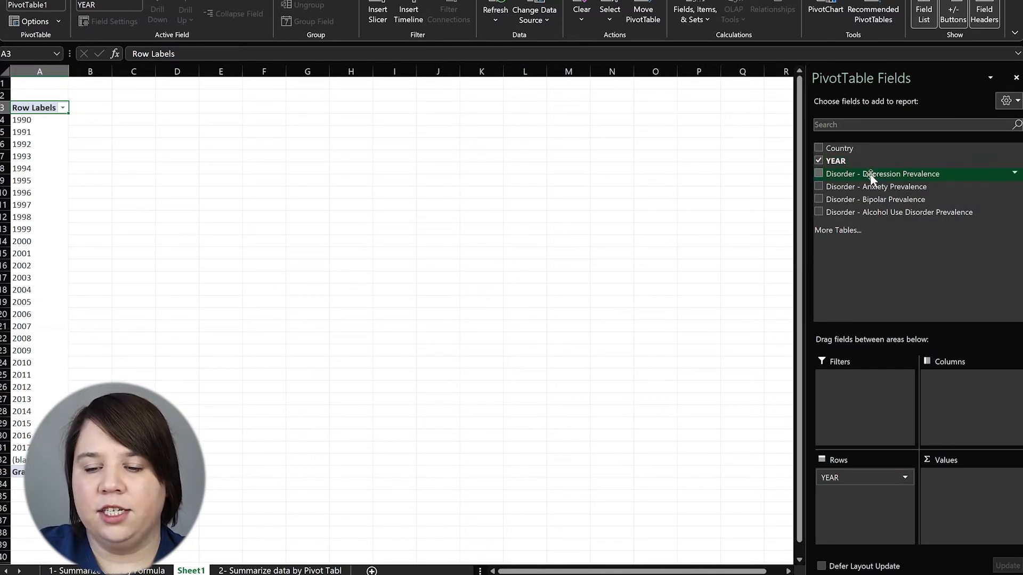
left_click_drag(871, 177, 973, 503)
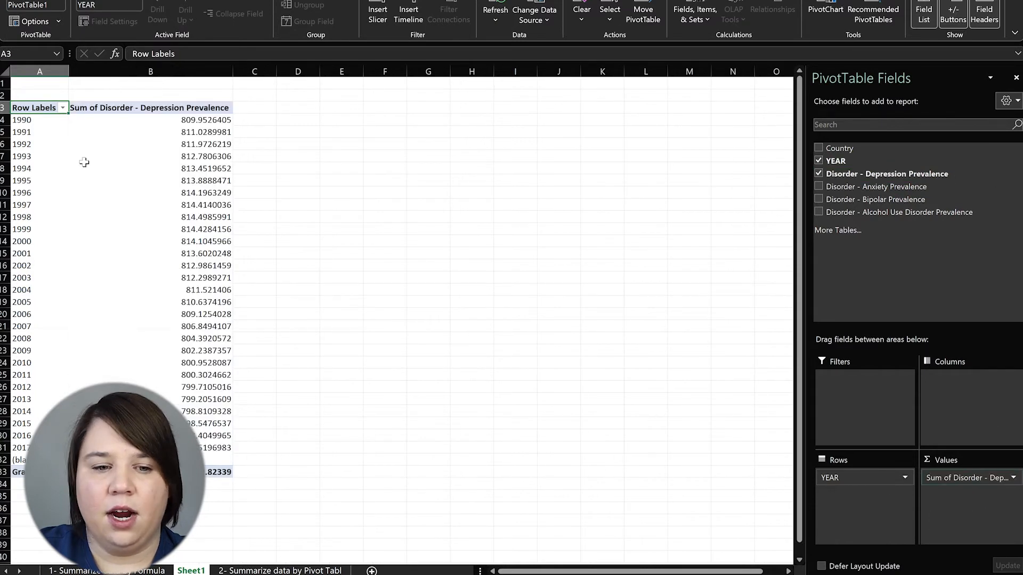
left_click(136, 119)
left_click_drag(135, 129, 136, 448)
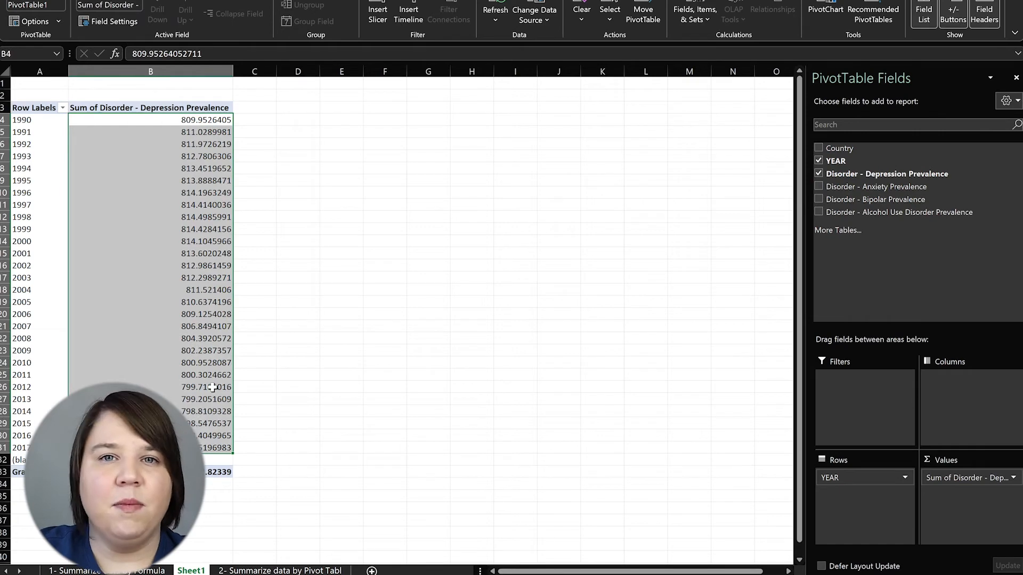
left_click_drag(371, 262, 368, 259)
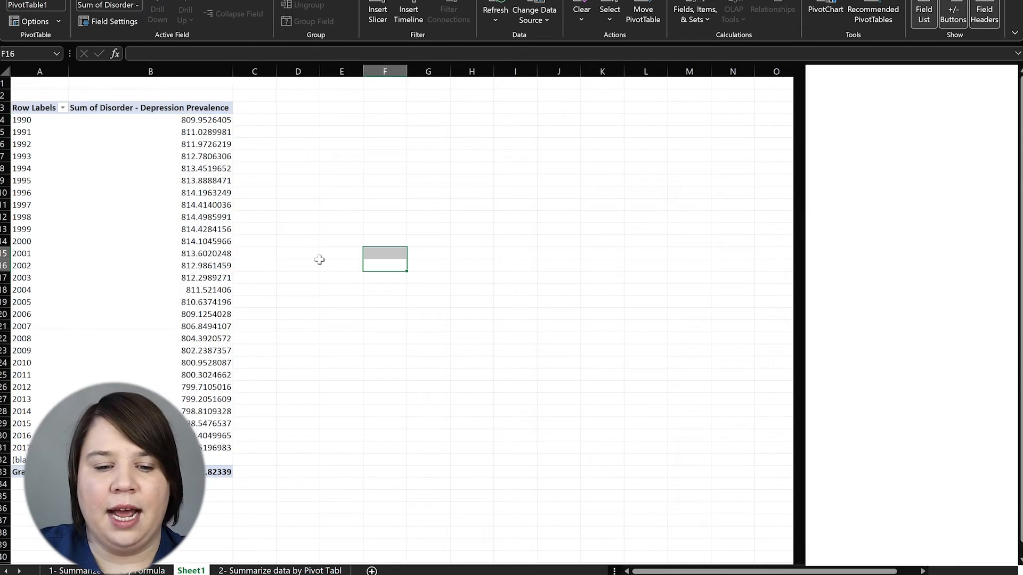
Change the Depression Prevalence value field to summarize by Average.
left_click(146, 120)
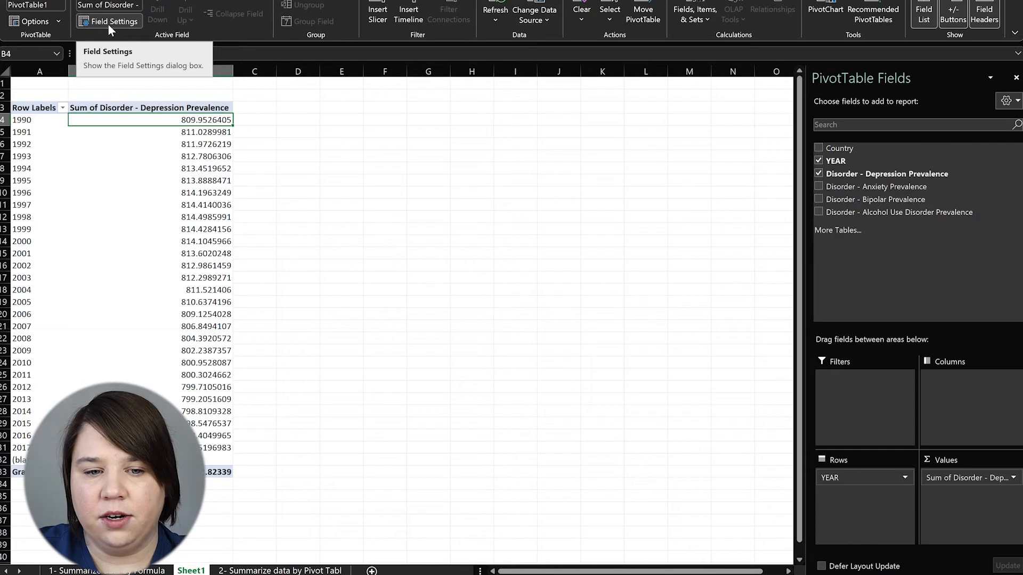
left_click(1013, 479)
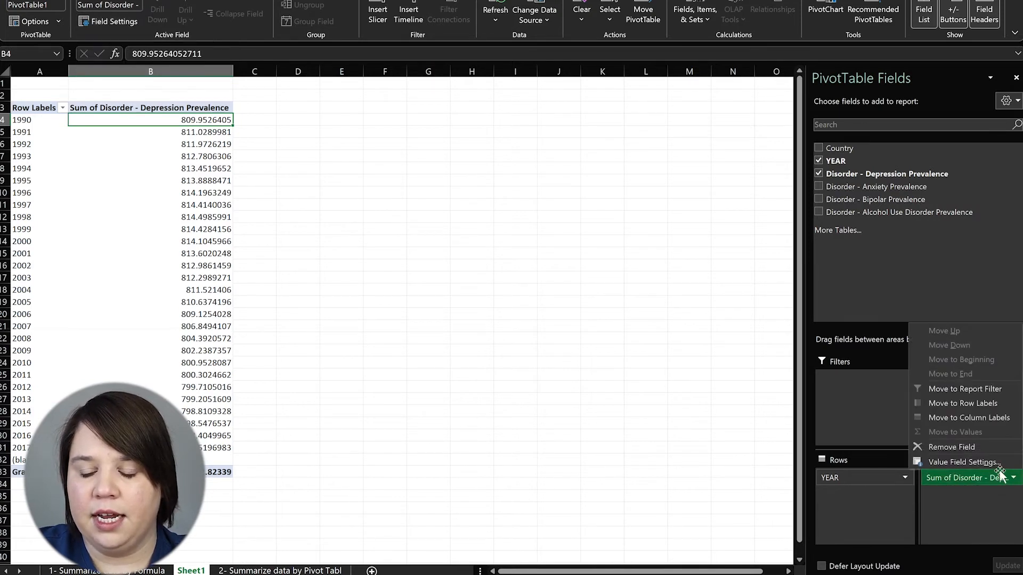
left_click(1001, 464)
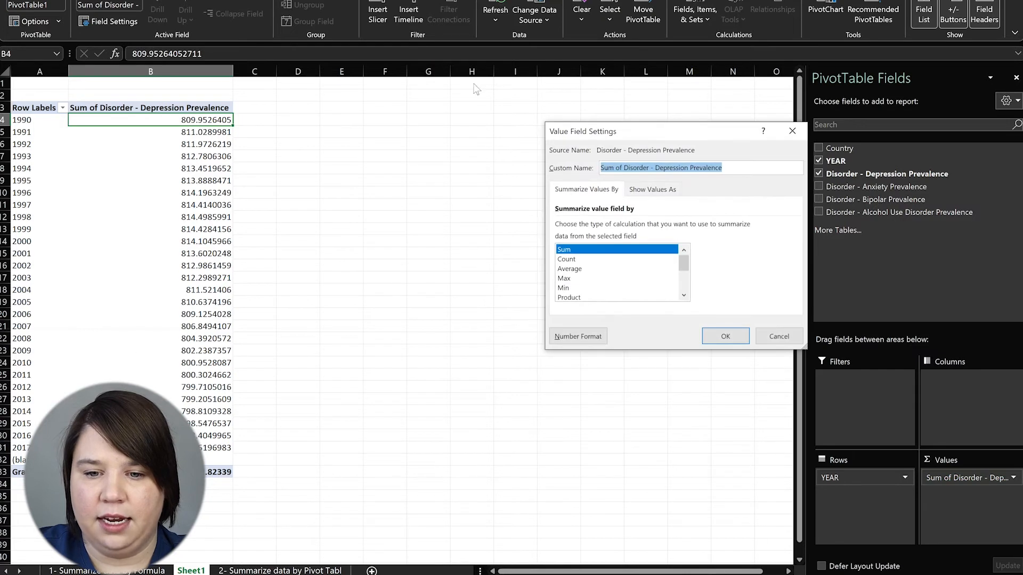
left_click_drag(638, 132, 470, 89)
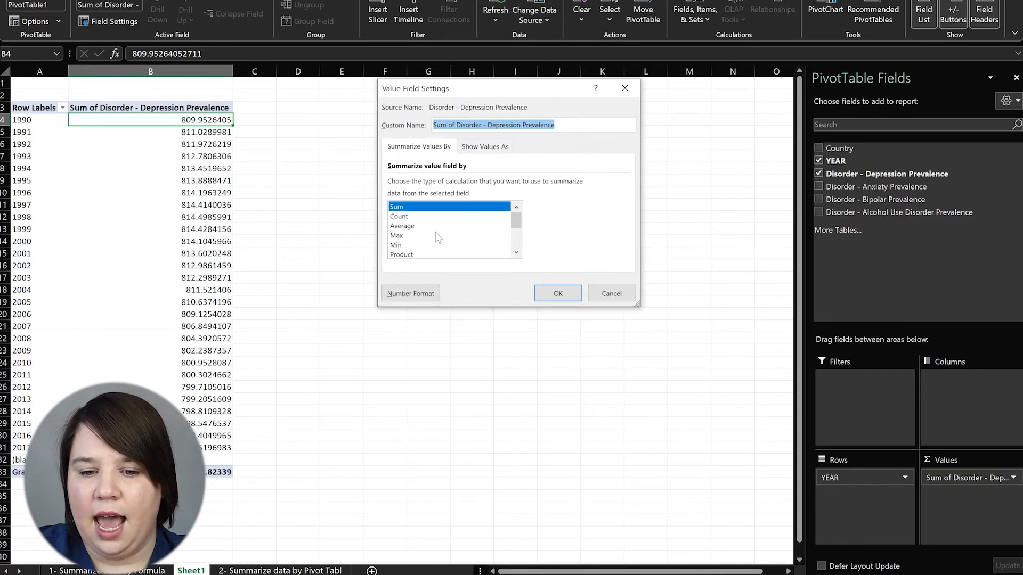
left_click(422, 227)
left_click(556, 293)
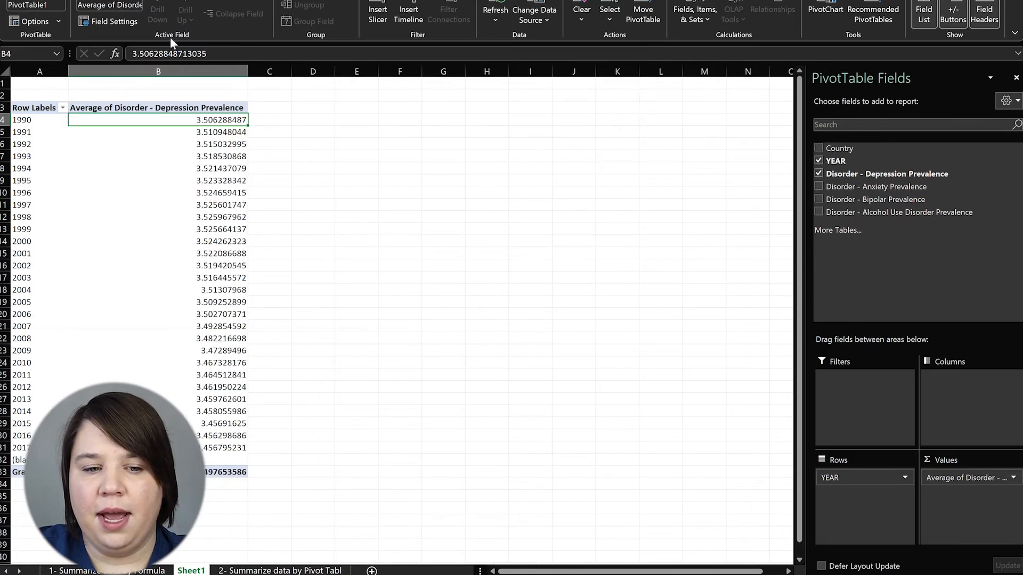
Add Depression Prevalence to the PivotTable values a second time and summarize it by StdDev.
left_click_drag(880, 175, 1002, 514)
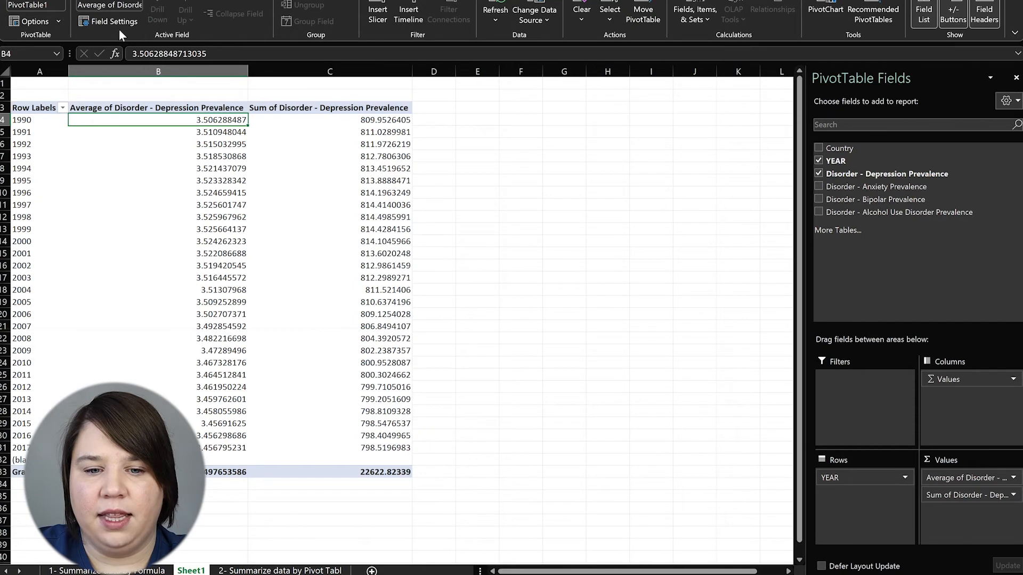
left_click(959, 495)
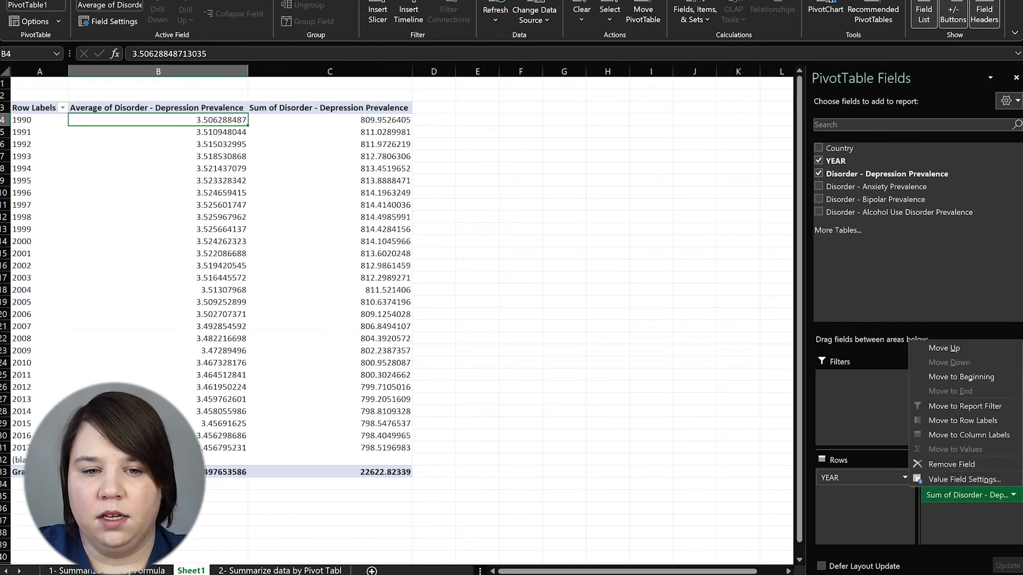
left_click(964, 480)
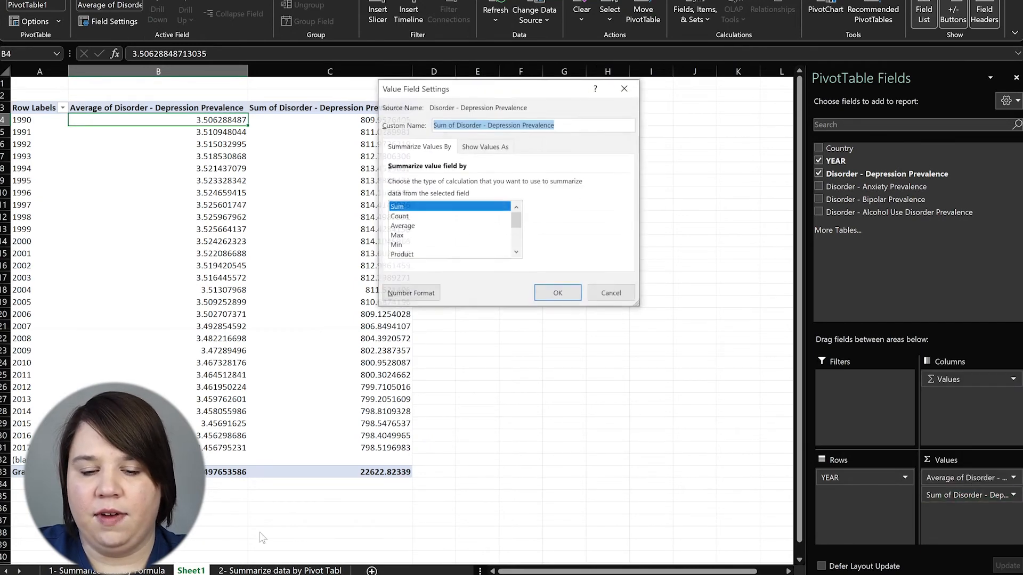
scroll(453, 245, "down", 2)
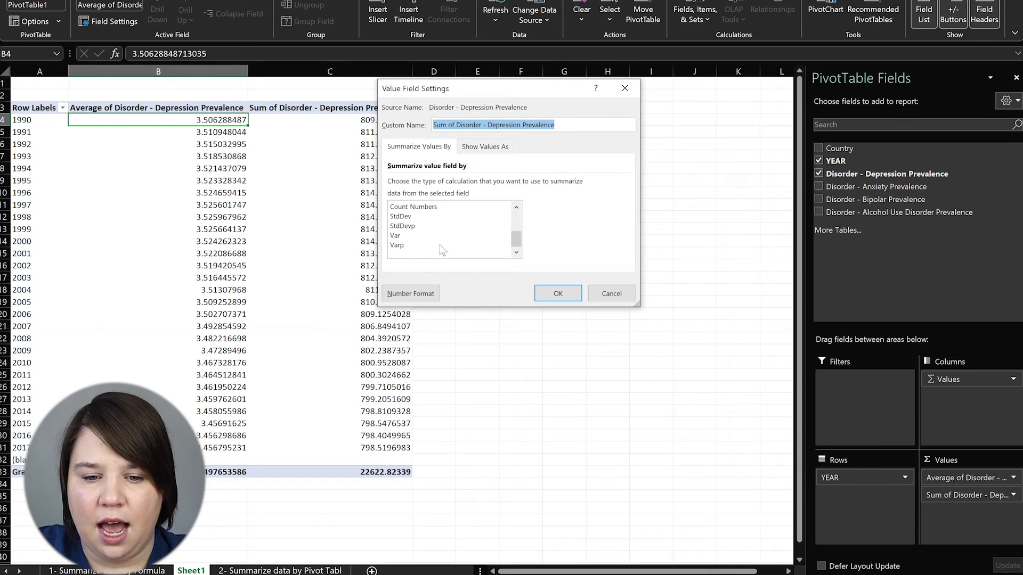
left_click(429, 219)
left_click(563, 295)
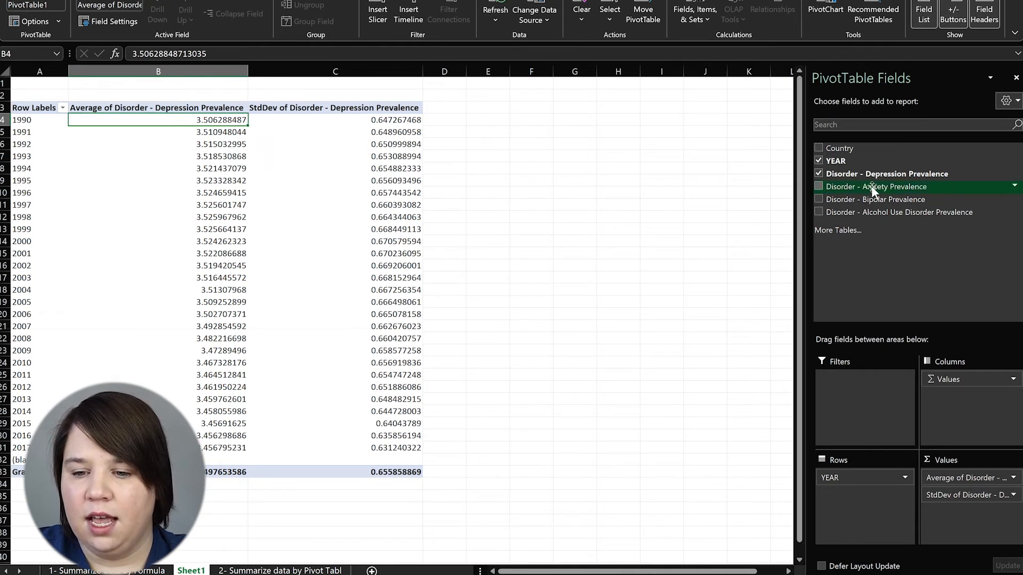
Add Disorder - Anxiety Prevalence to the PivotTable values and summarize it by Average.
left_click_drag(866, 189, 967, 521)
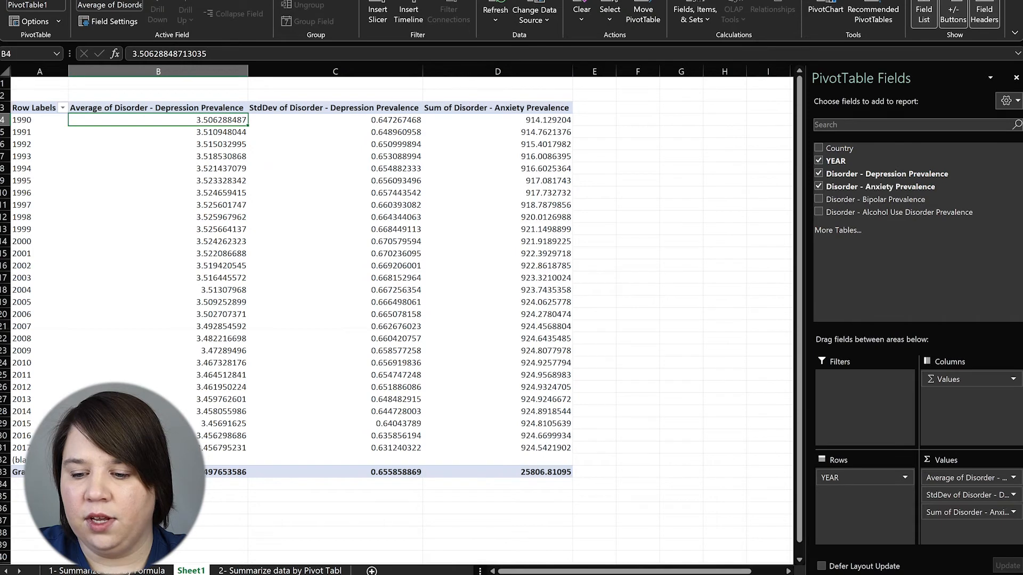
left_click(1013, 512)
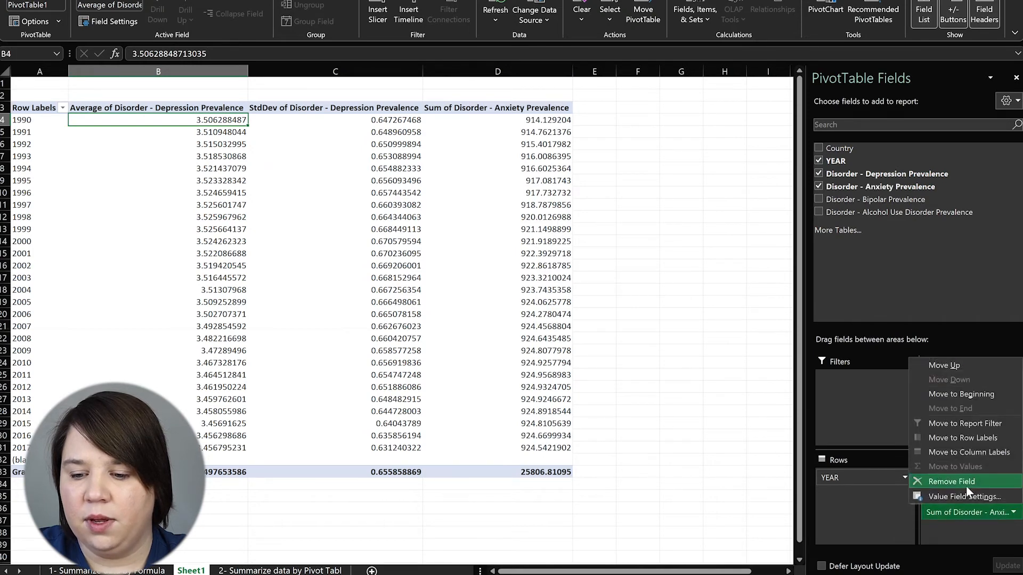
left_click(971, 498)
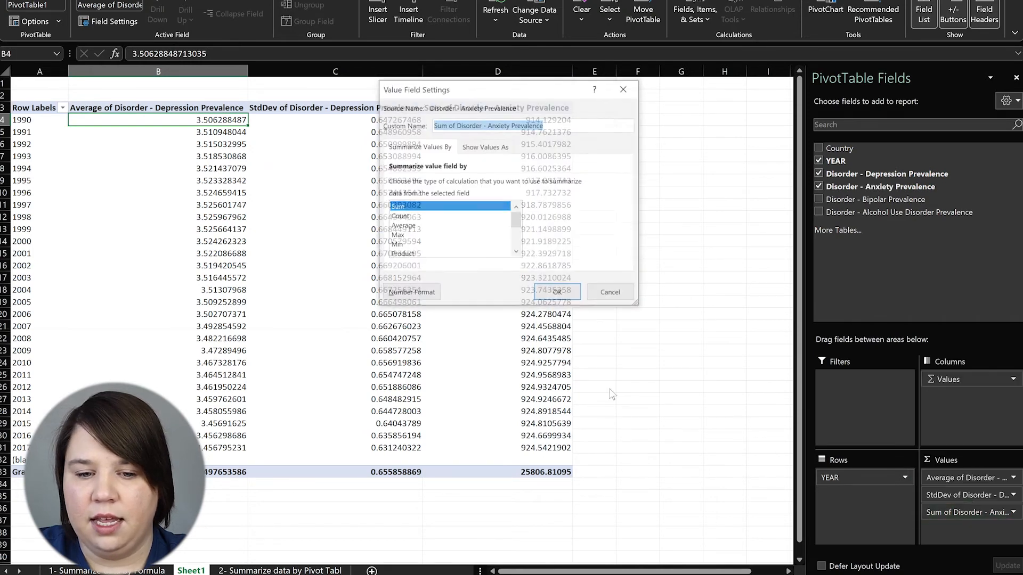
left_click(428, 226)
left_click(557, 294)
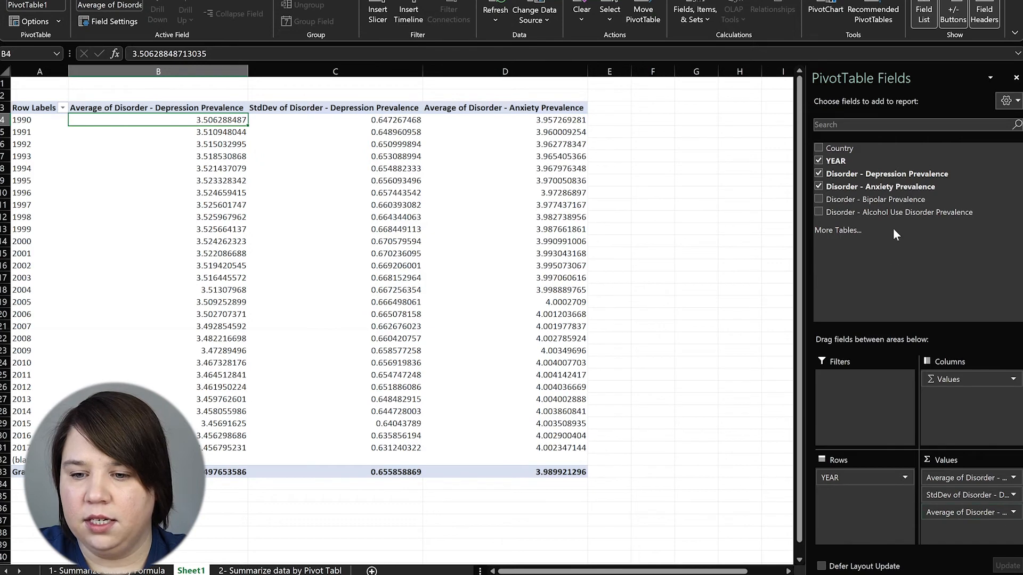
Add Disorder - Anxiety Prevalence to the PivotTable values a second time and summarize it by StdDev.
left_click_drag(874, 187, 985, 528)
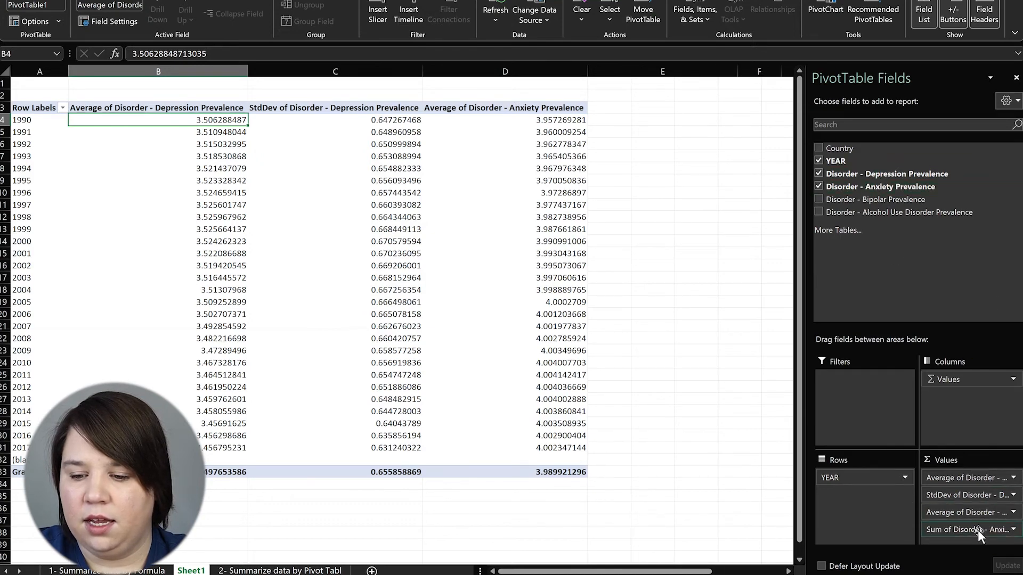
left_click(986, 529)
left_click(939, 513)
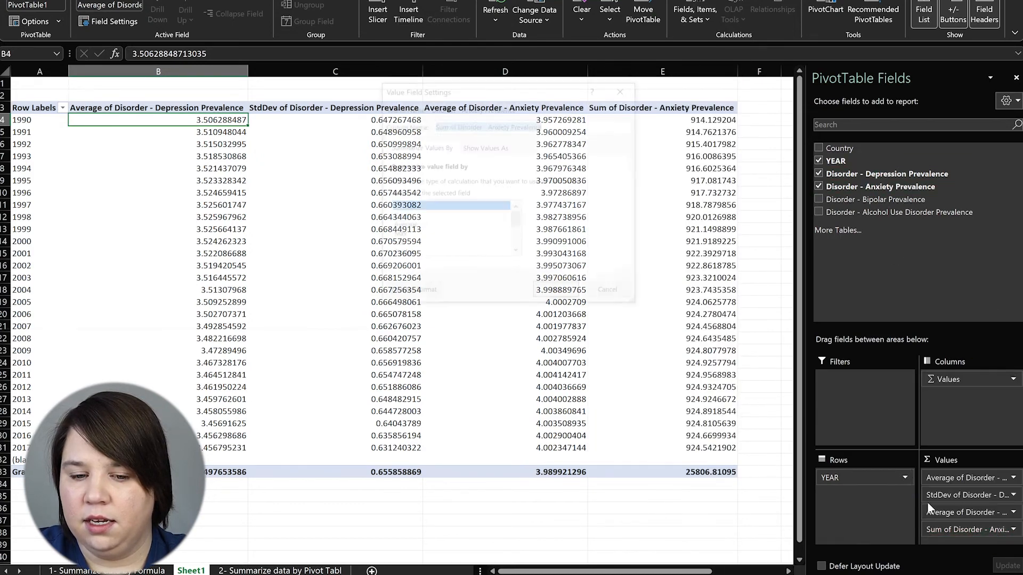
scroll(414, 243, "down", 2)
left_click(406, 217)
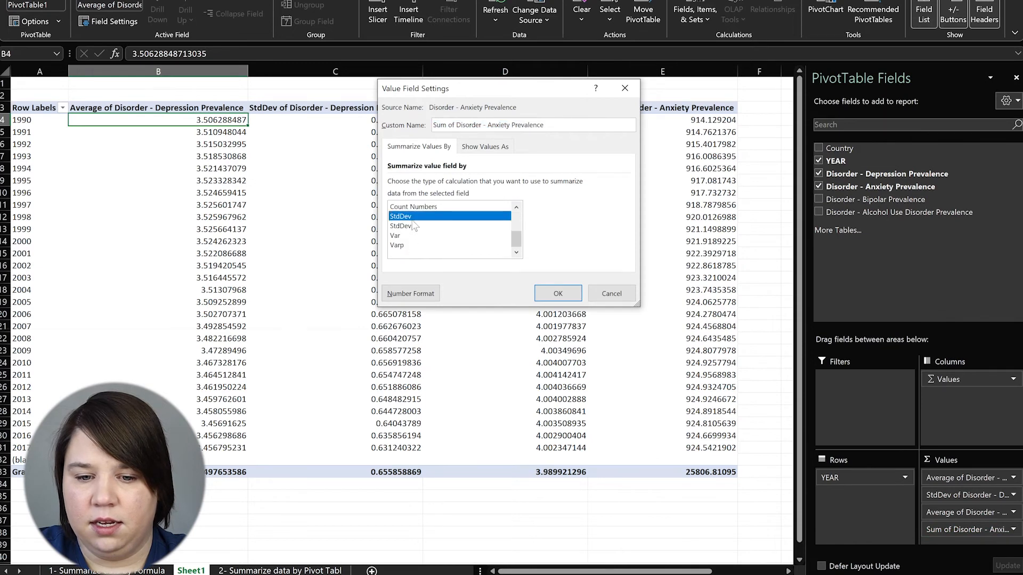
left_click(557, 293)
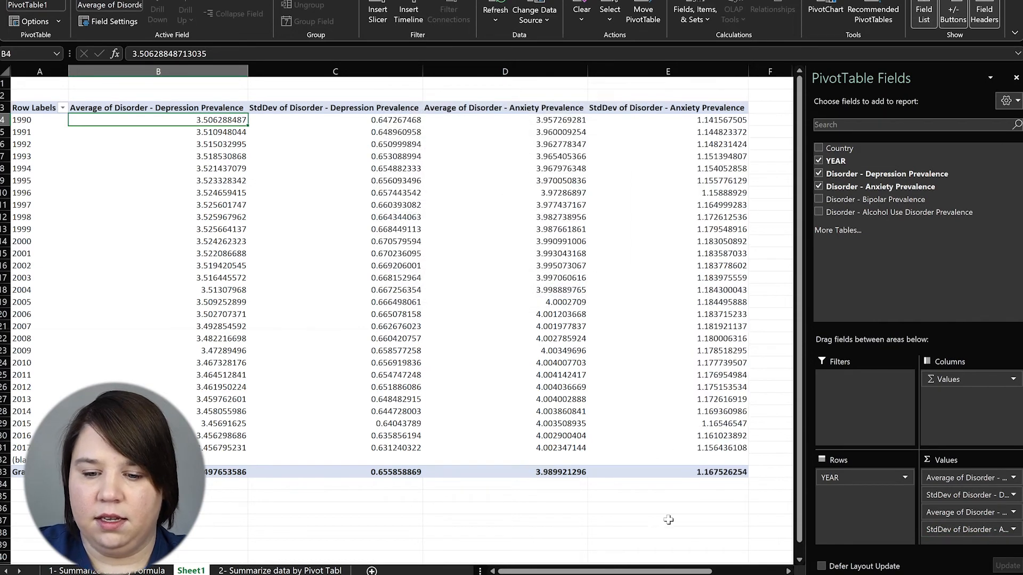
left_click(669, 497)
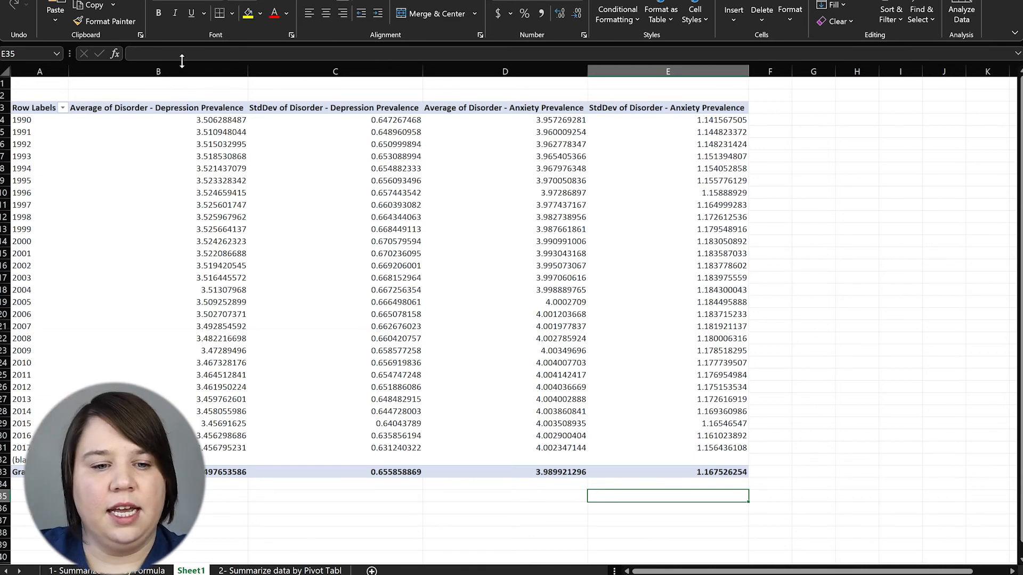
left_click(133, 100)
left_click(397, 130)
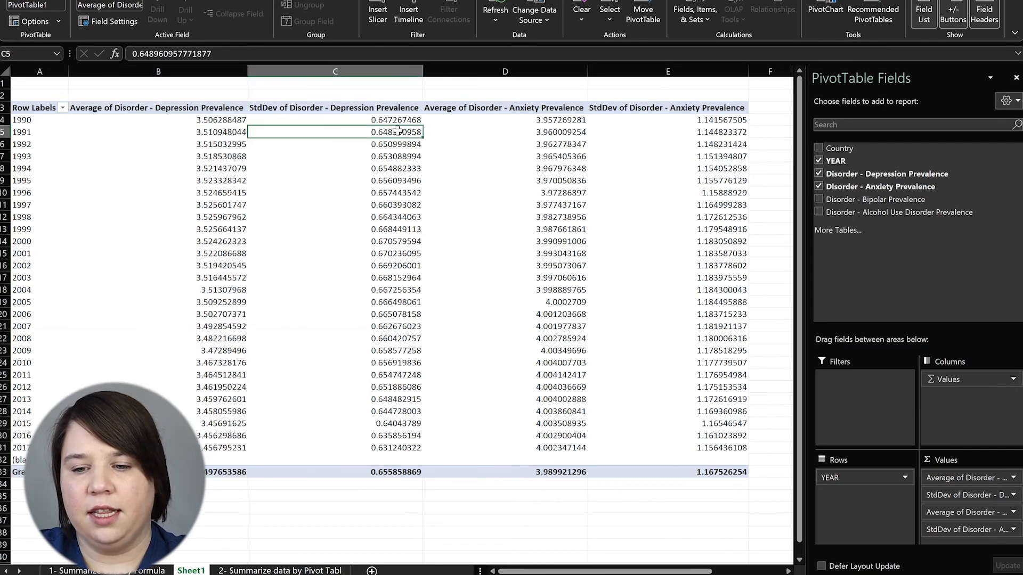
left_click(676, 205)
left_click(446, 270)
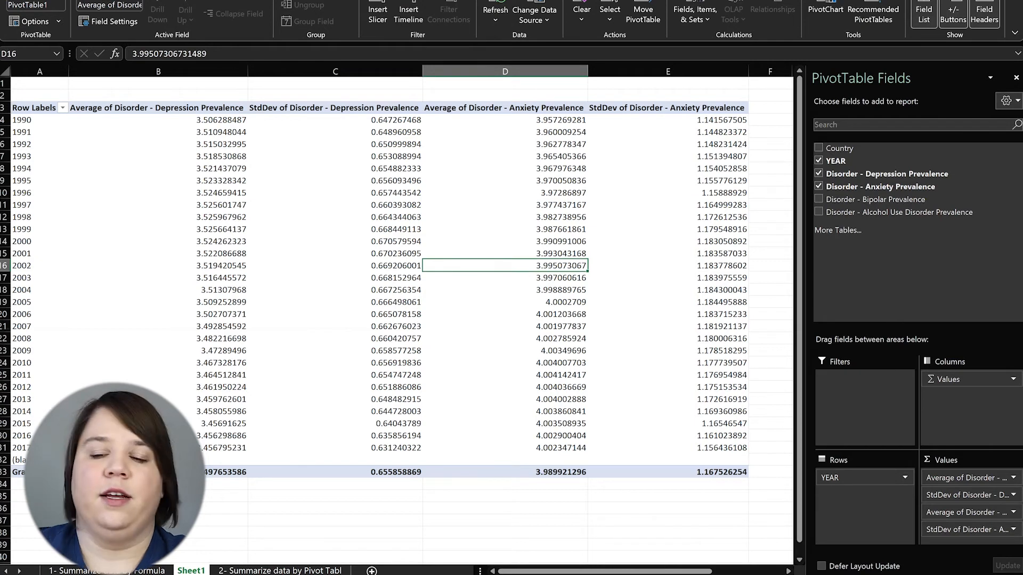
Add Country below YEAR in the PivotTable rows.
left_click_drag(862, 145, 855, 511)
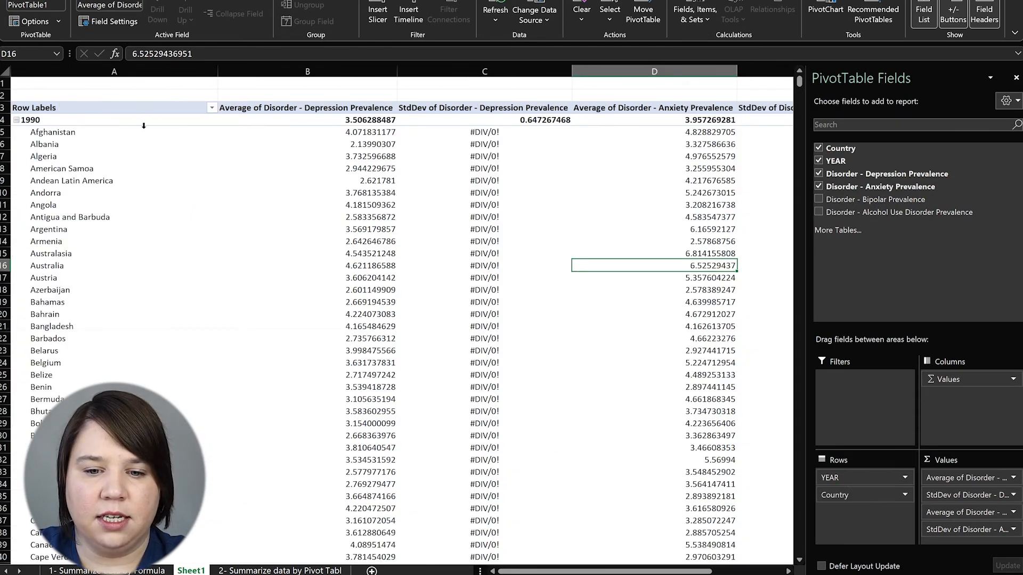
scroll(229, 366, "down", 3)
scroll(244, 362, "up", 3)
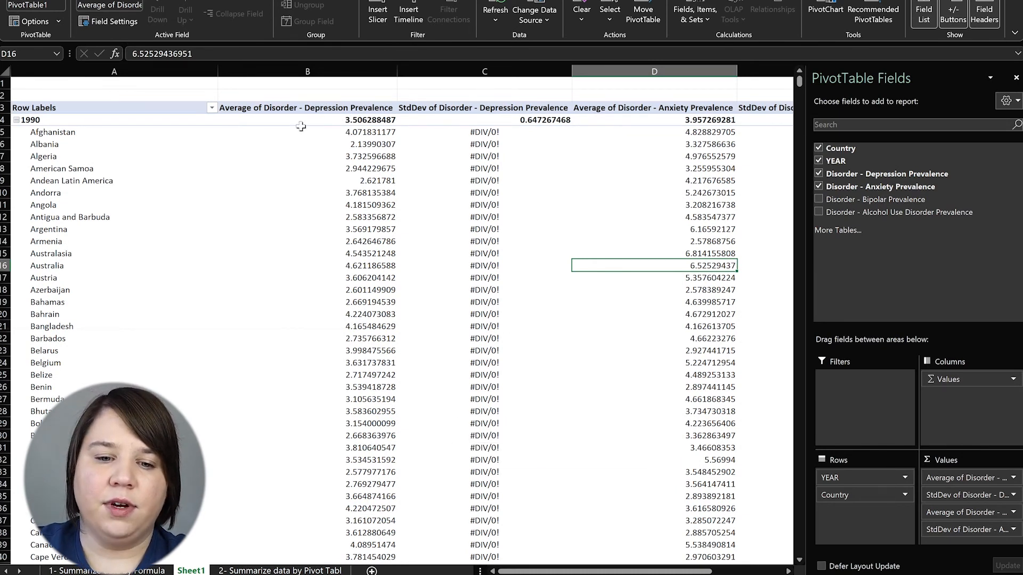
Examine the country values listed under 1990 and that year's average and standard deviation for depression.
left_click(298, 131)
left_click(296, 153)
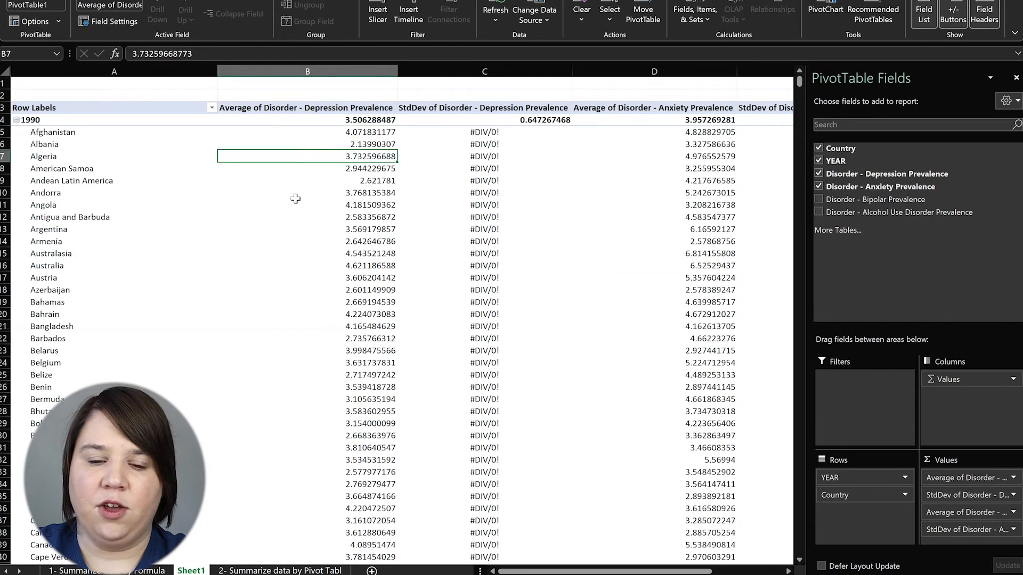
mouse_move(295, 199)
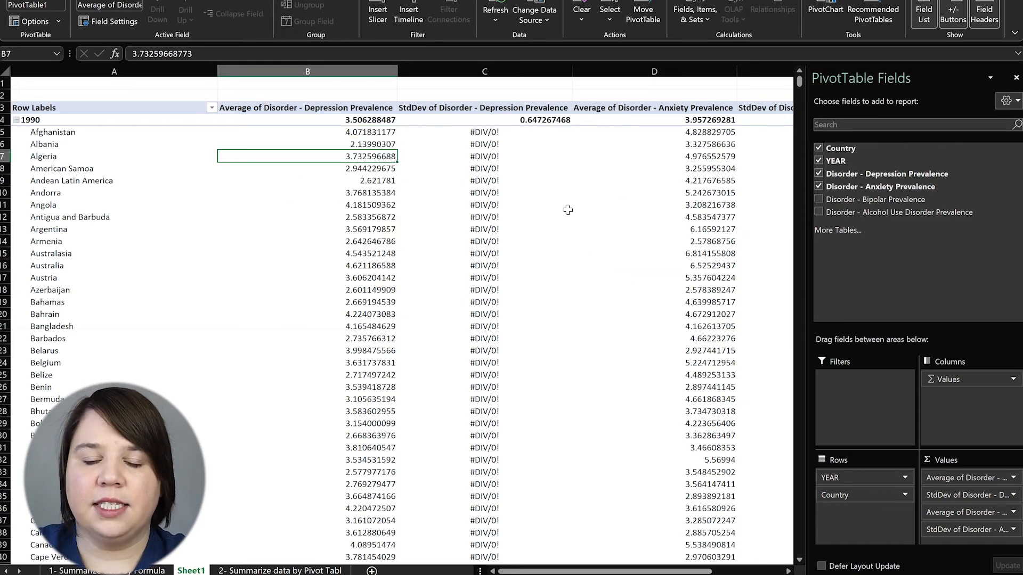
mouse_move(463, 297)
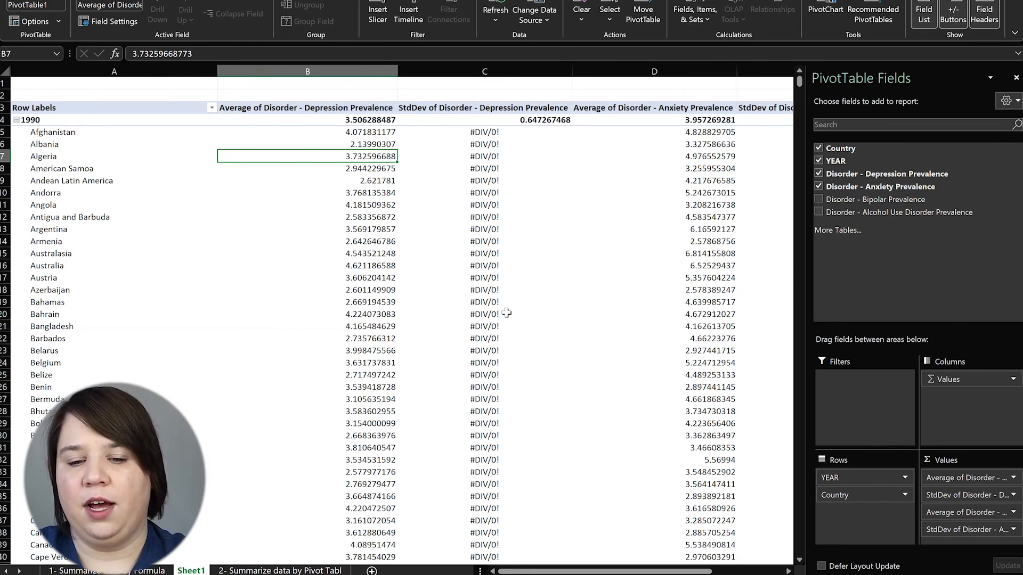
left_click(729, 180)
scroll(605, 320, "down", 7)
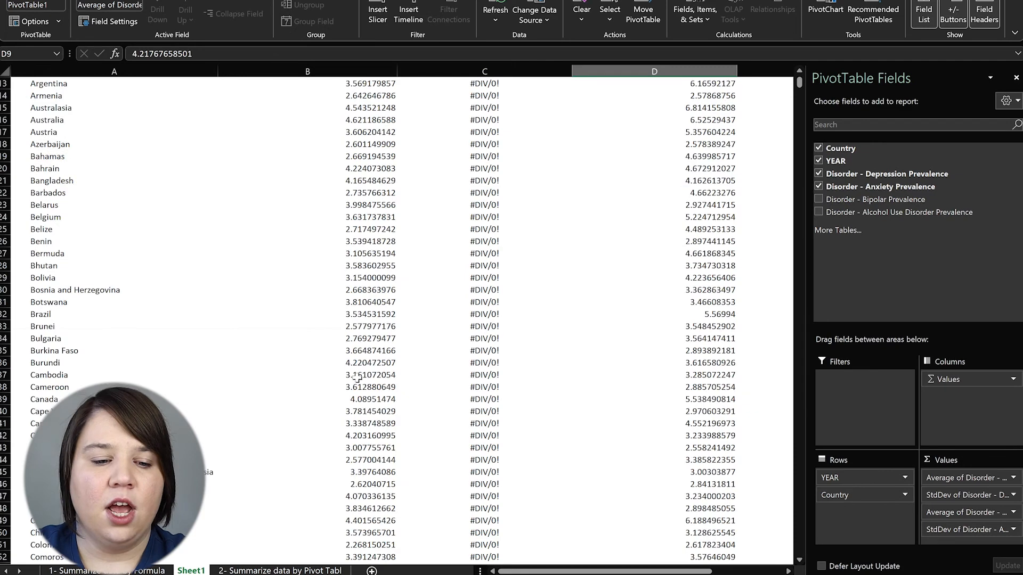
scroll(361, 115, "up", 7)
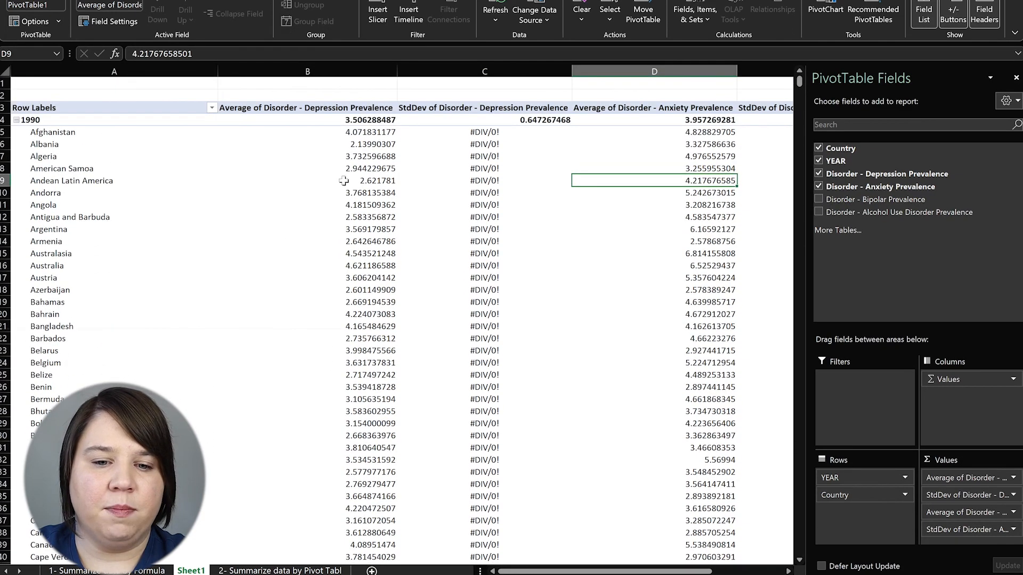
left_click(361, 118)
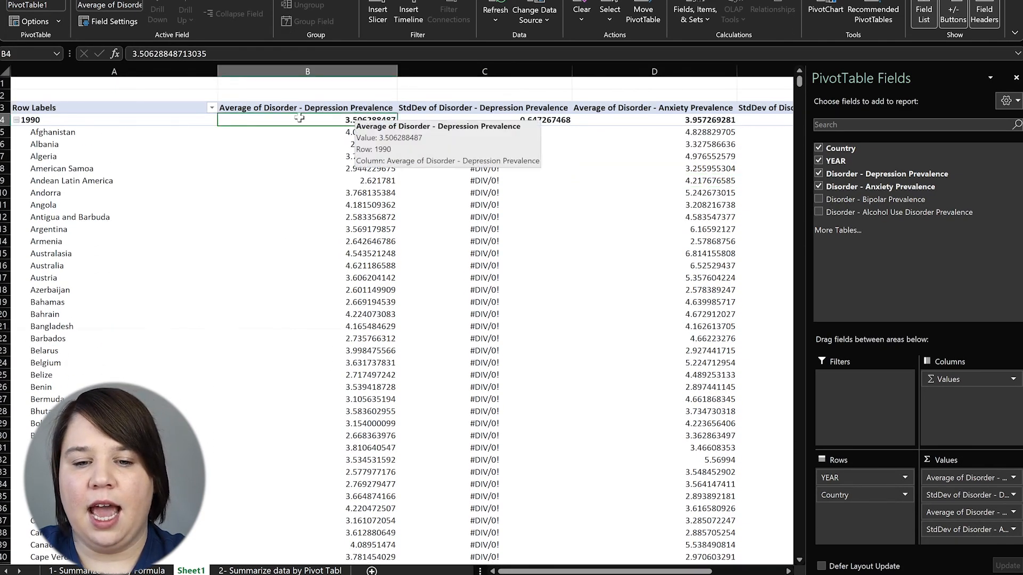
left_click(564, 117)
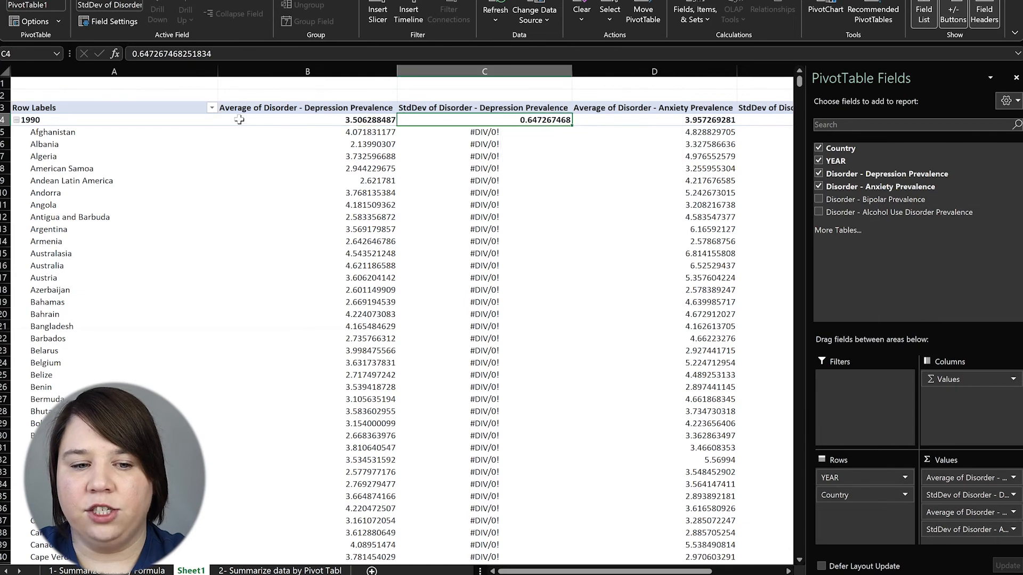
Collapse the entire YEAR field so that only the yearly summary rows are listed.
right_click(16, 121)
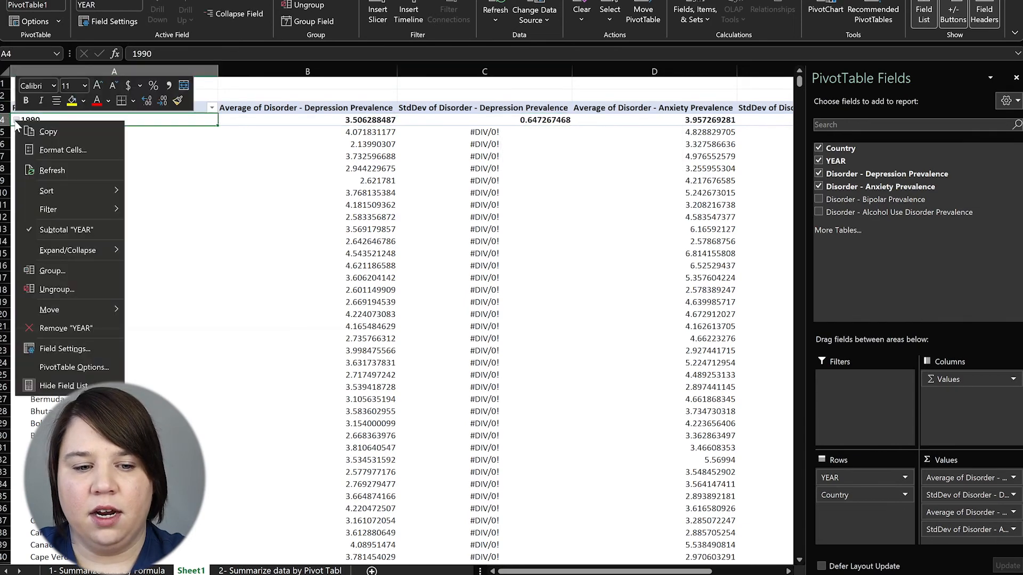
right_click(52, 122)
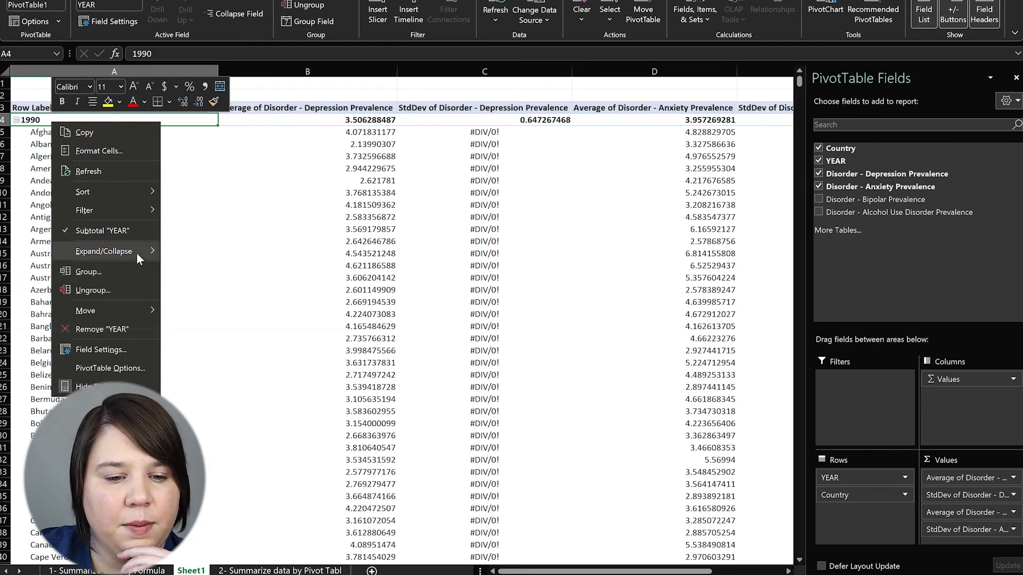
mouse_move(136, 253)
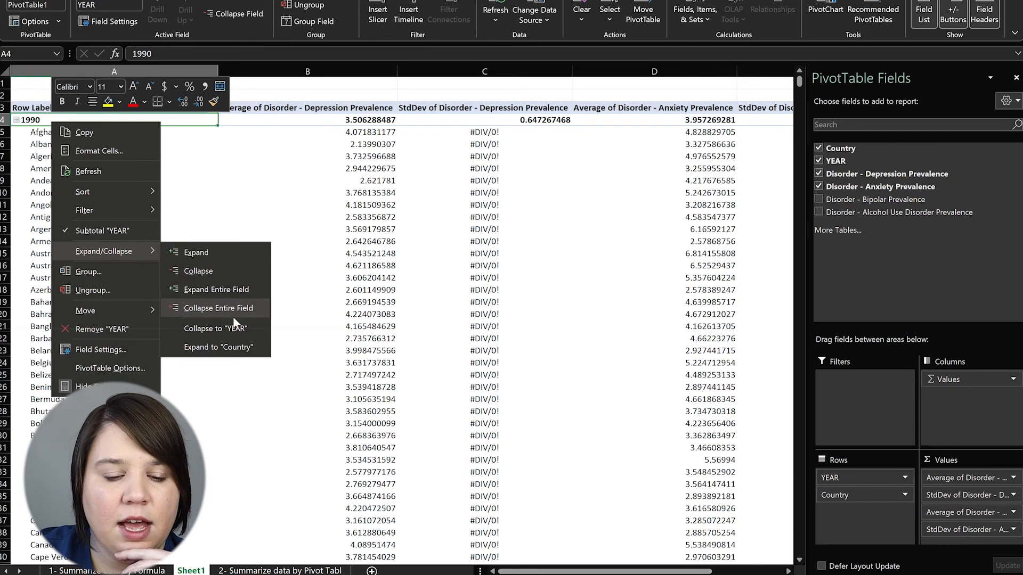
left_click(221, 311)
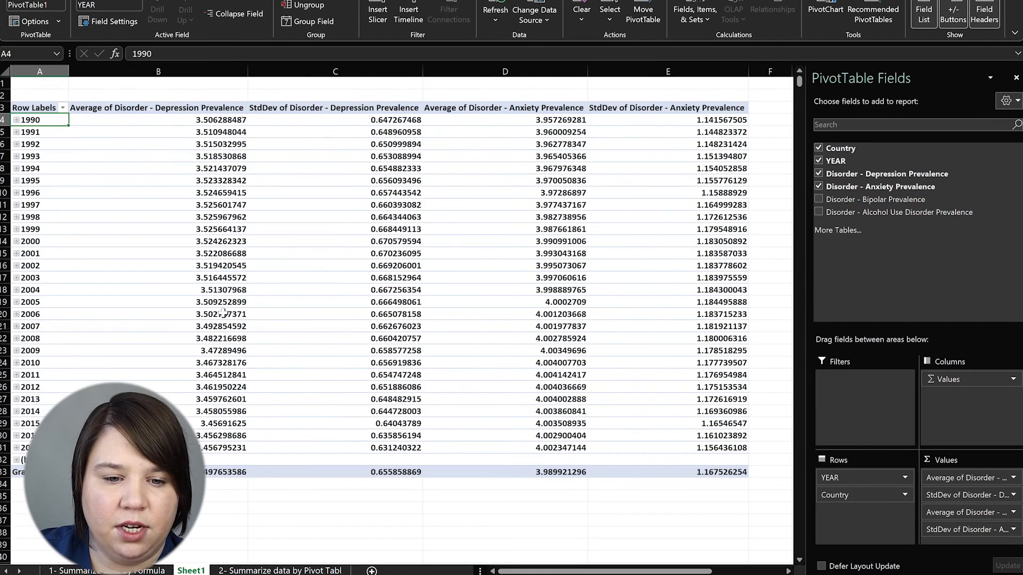
left_click(126, 218)
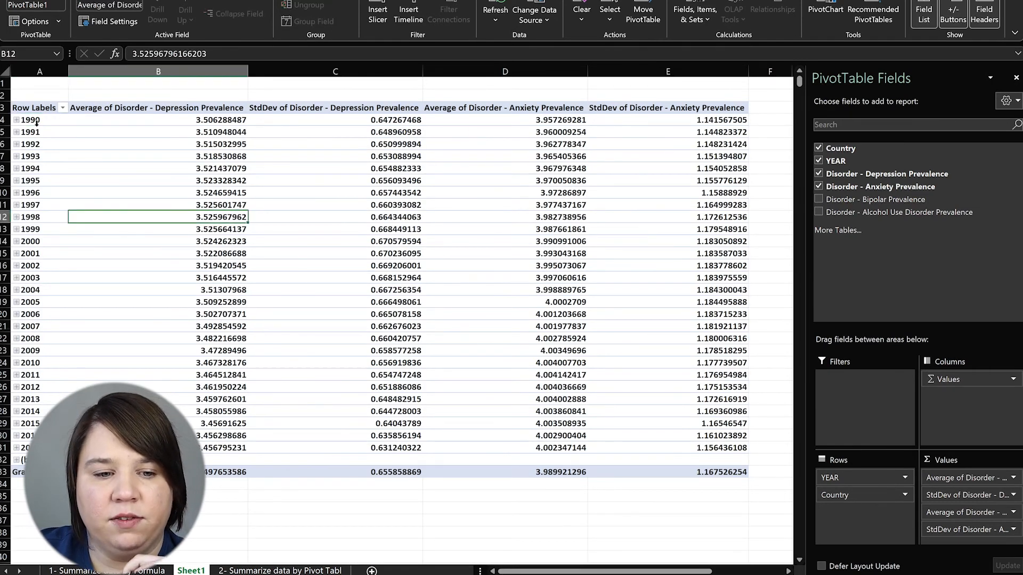
Examine the summary values for 1990 and the country breakdown under 2003.
left_click_drag(33, 124, 738, 122)
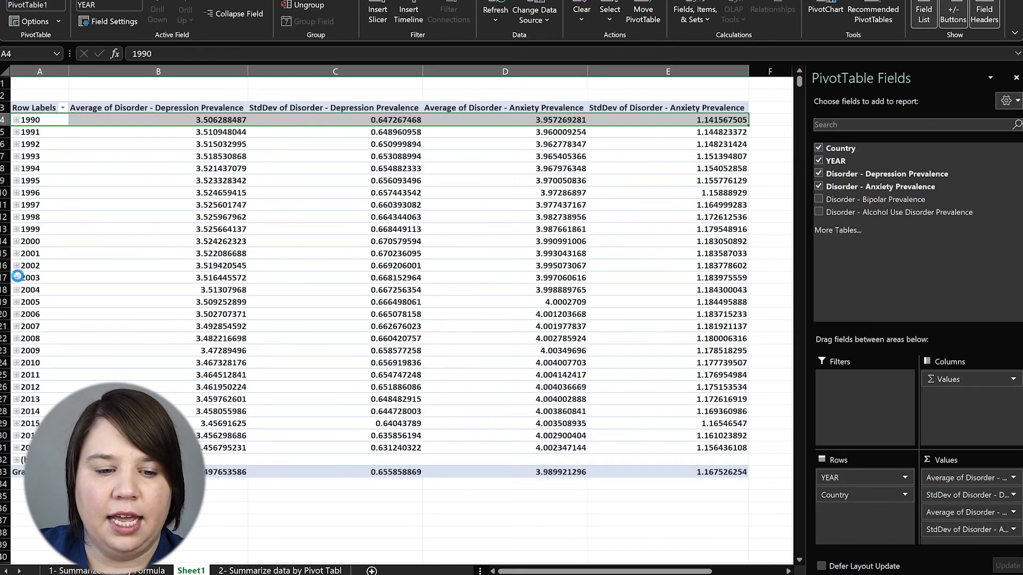
left_click(16, 277)
scroll(367, 389, "down", 10)
scroll(364, 413, "down", 15)
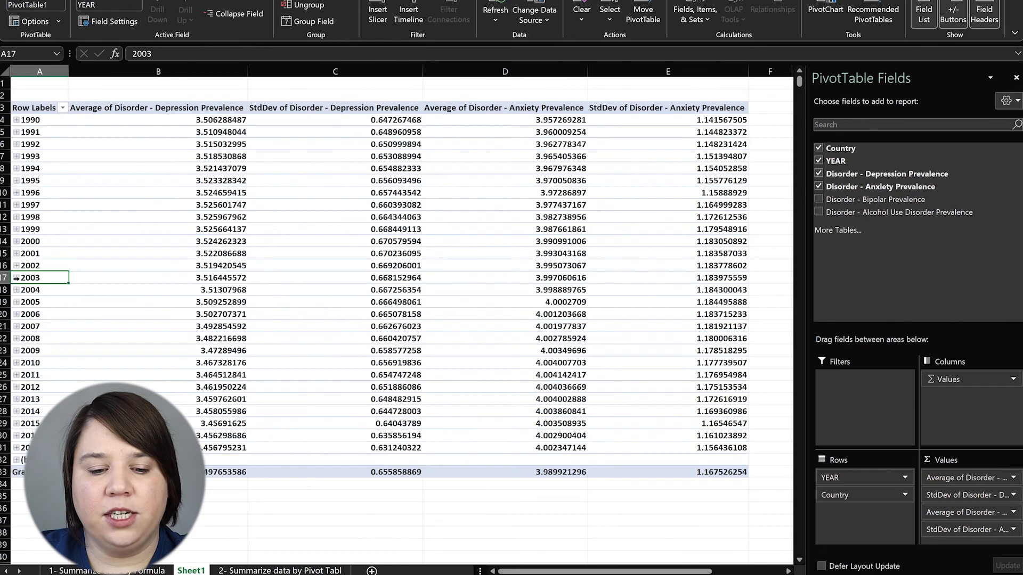
mouse_move(170, 350)
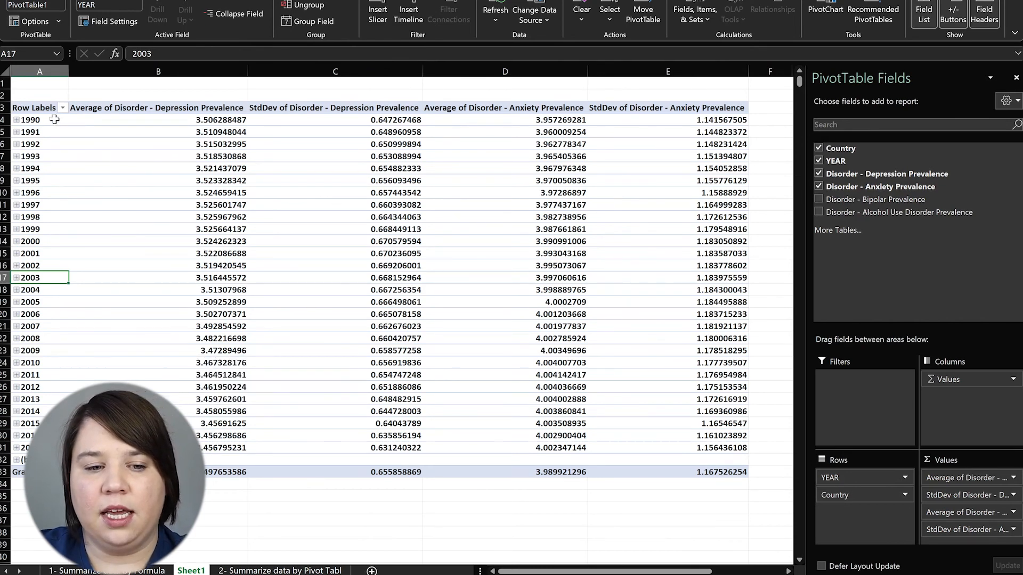
left_click_drag(70, 119, 688, 119)
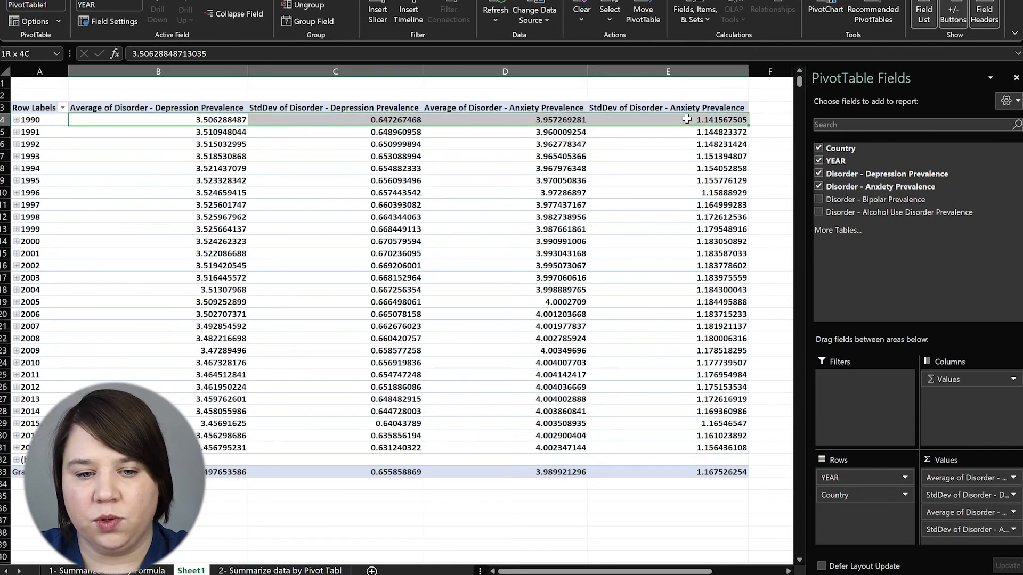
left_click(490, 209)
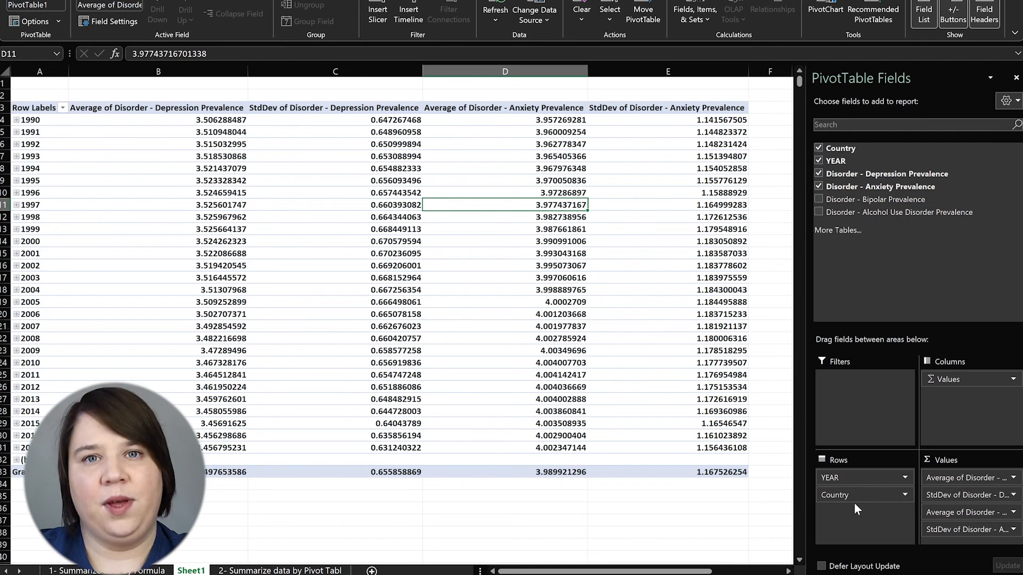
Move Country above YEAR in the PivotTable rows and collapse the entire Country field.
left_click_drag(845, 497, 848, 469)
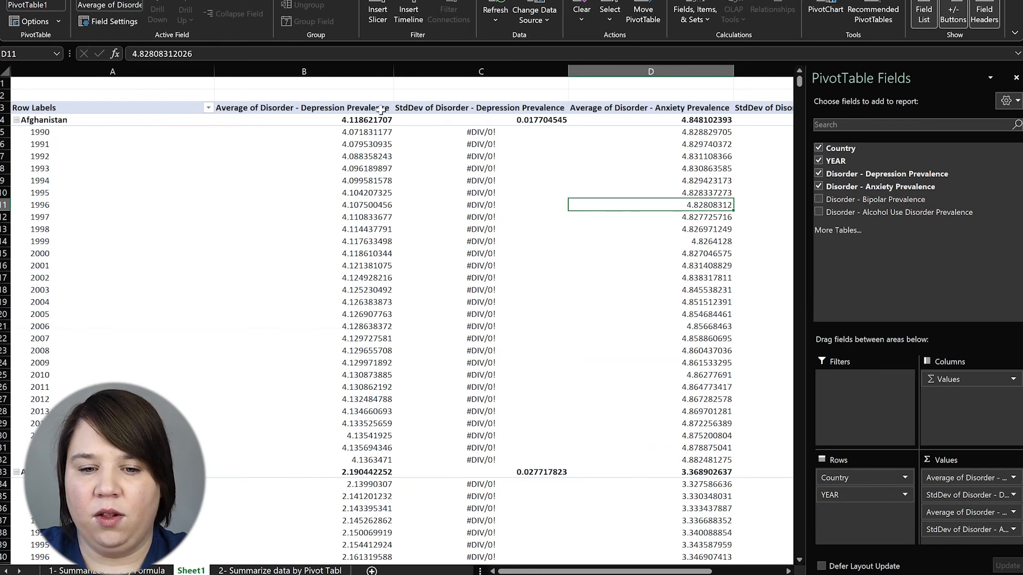
left_click_drag(368, 118, 778, 123)
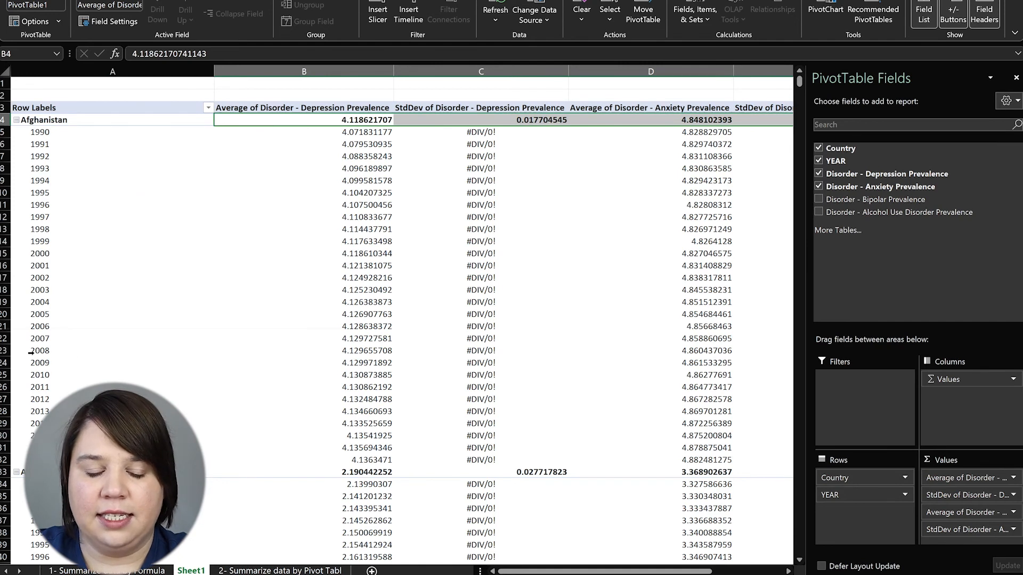
right_click(51, 122)
mouse_move(123, 253)
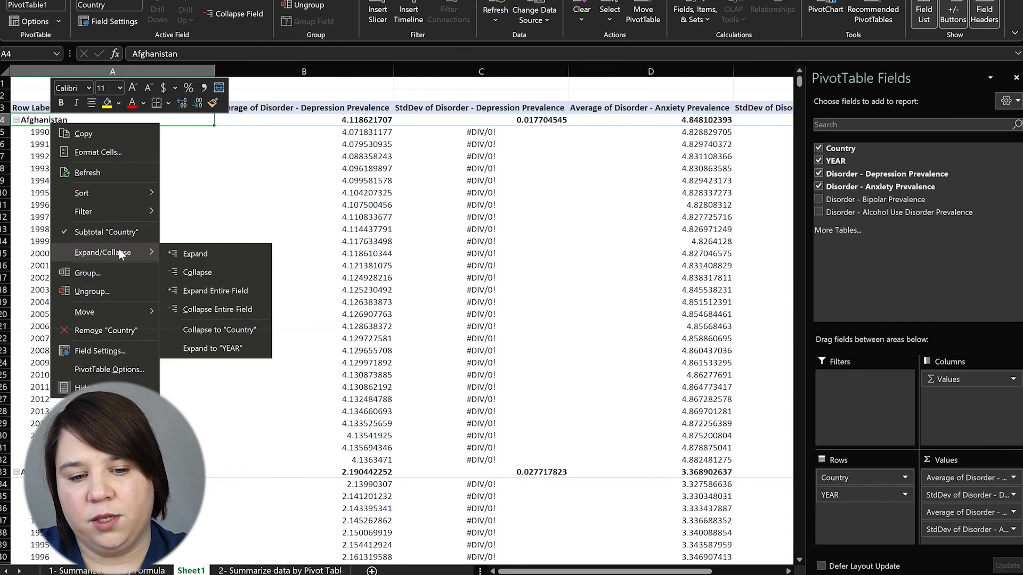
left_click(190, 311)
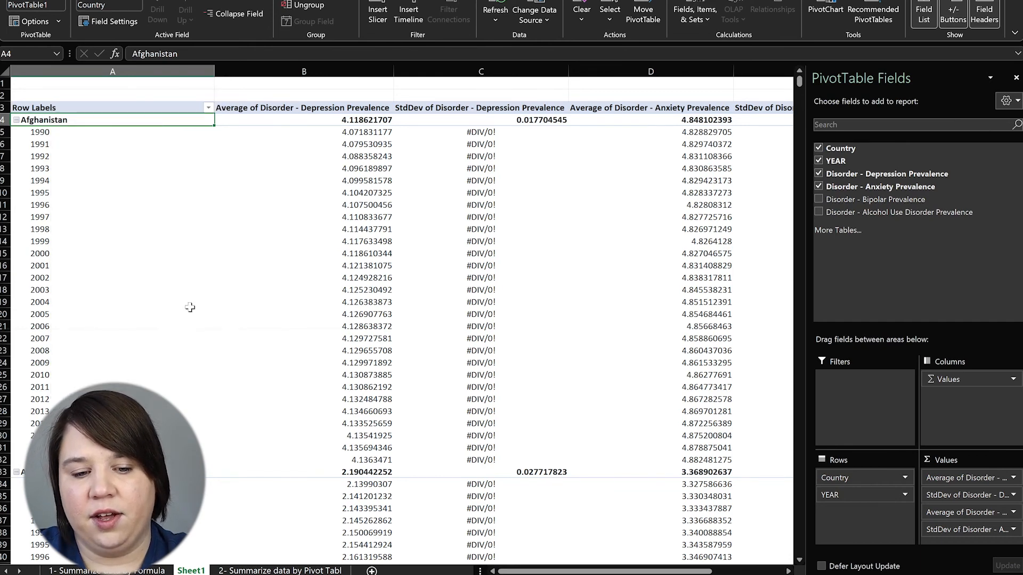
left_click(261, 79)
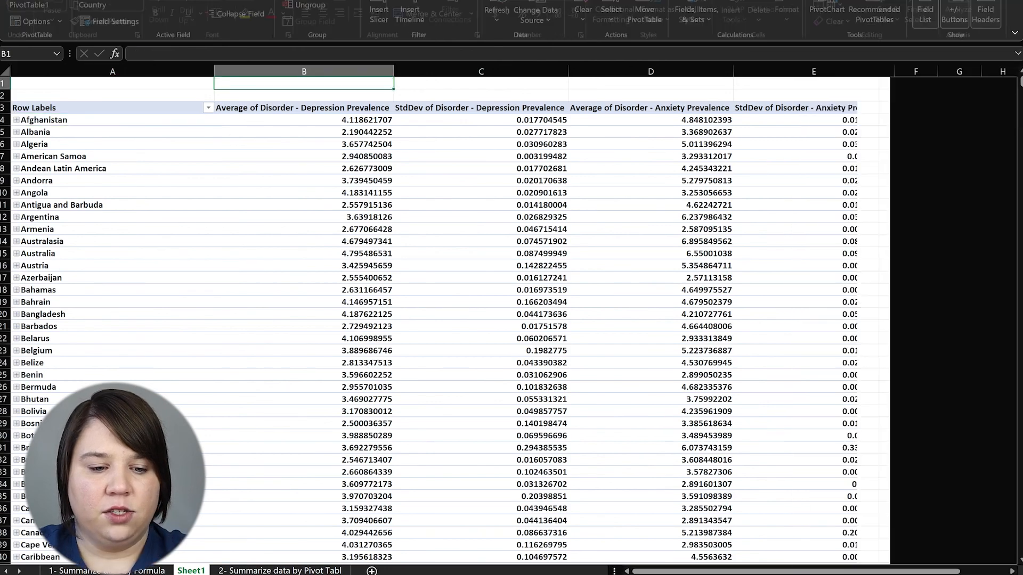
Examine the average and standard deviation of depression and anxiety prevalence for each country in the PivotTable.
scroll(261, 78, "down", 11)
scroll(584, 394, "down", 5)
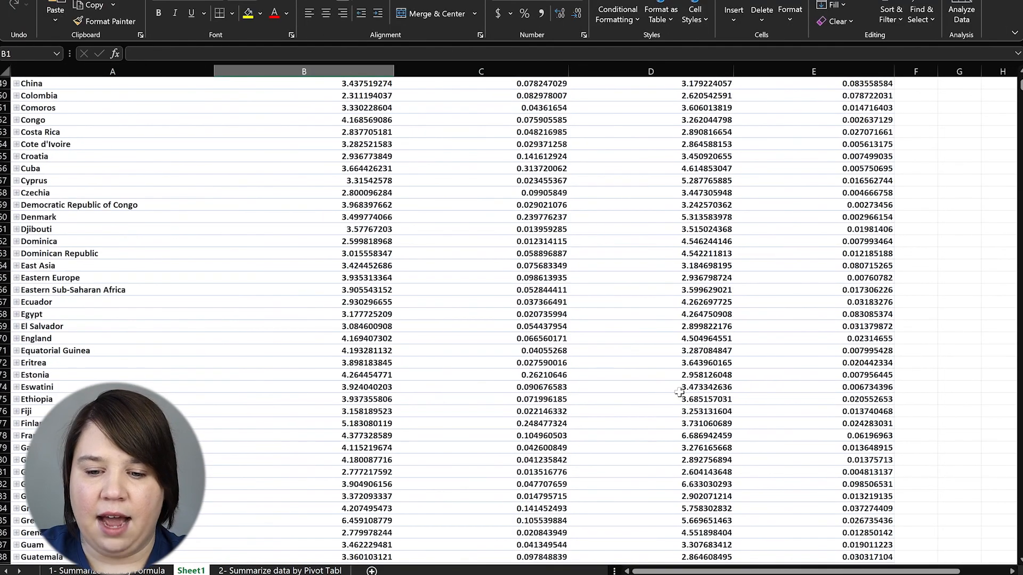
scroll(1002, 381, "down", 9)
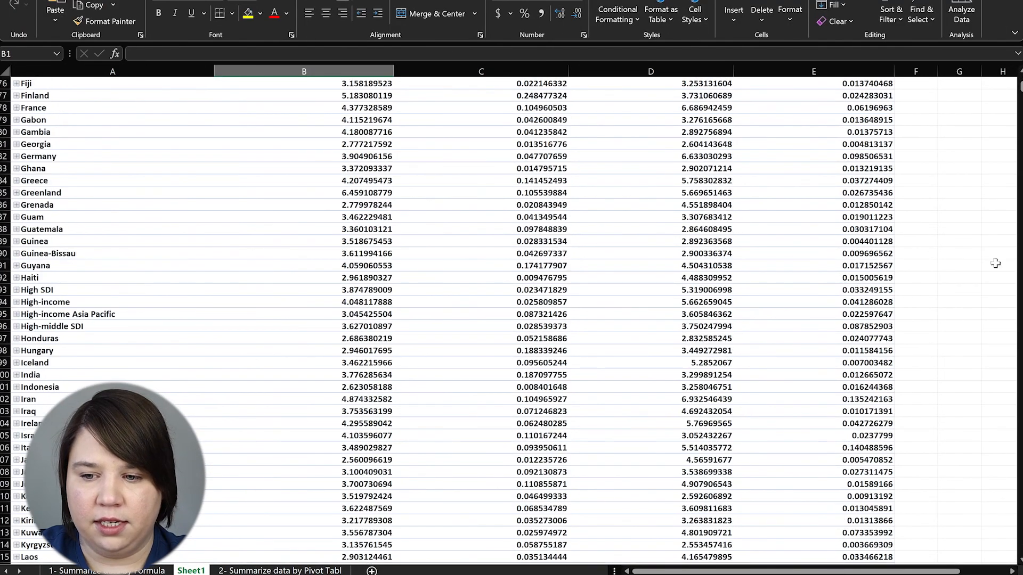
mouse_move(1020, 88)
left_mouse_down()
mouse_move(1020, 143)
mouse_move(1020, 81)
left_mouse_up()
left_click(616, 242)
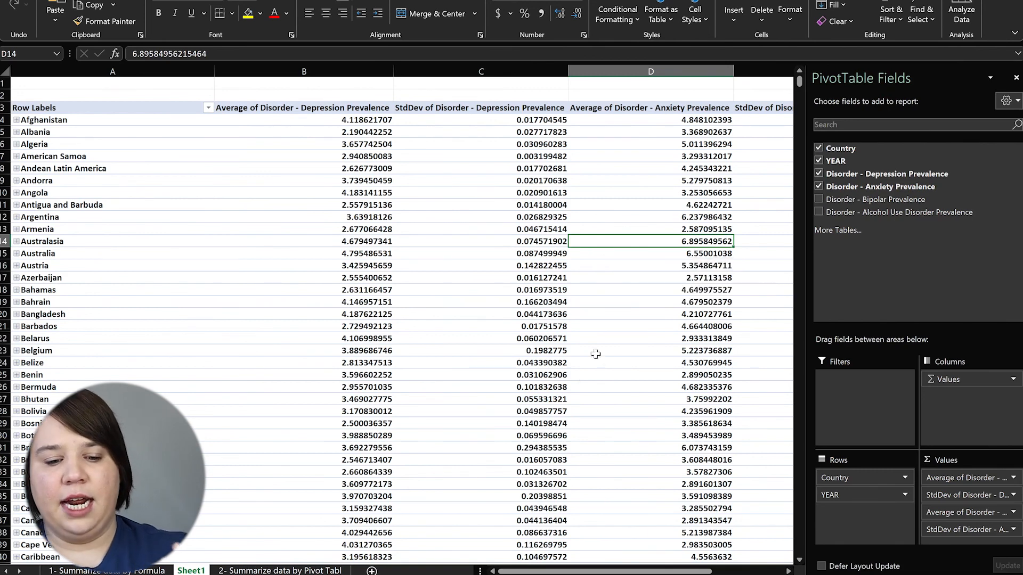
Compare the formula results on the "1- Summarize data by Formula" sheet with the country rows of the PivotTable on Sheet1.
key("ctrl+Page_Up")
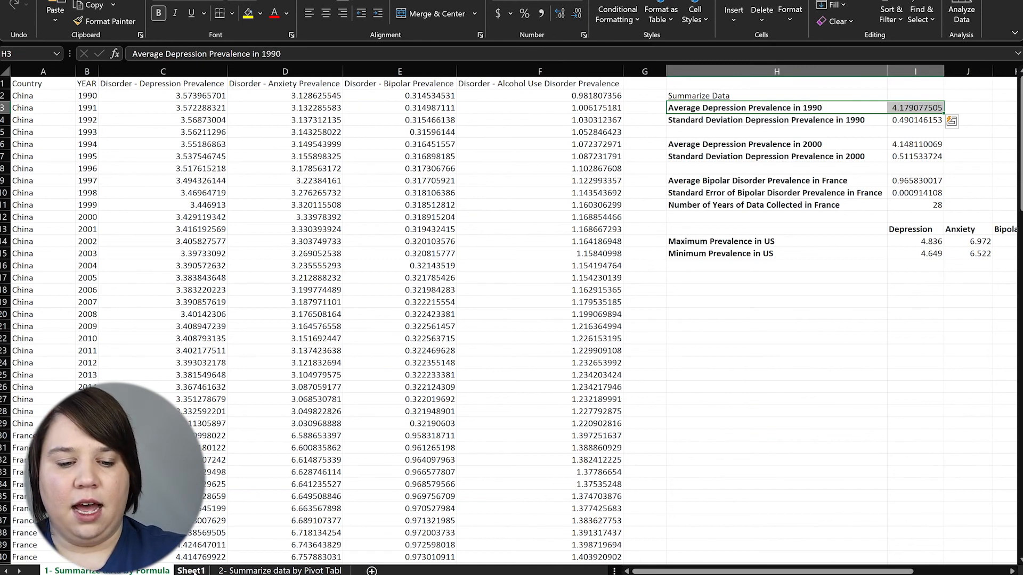
left_click(191, 571)
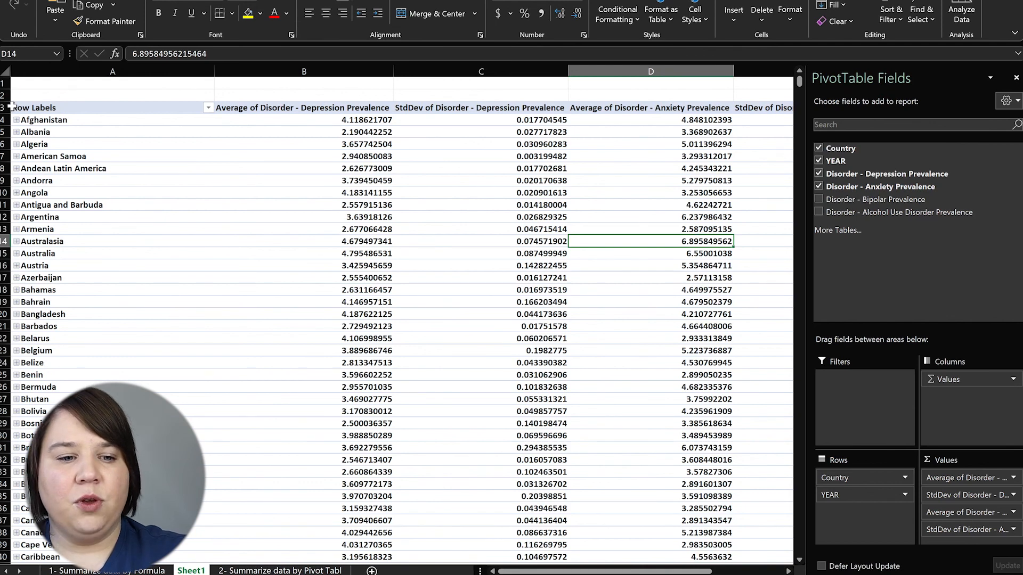
left_click_drag(3, 108, 4, 326)
left_click(199, 406)
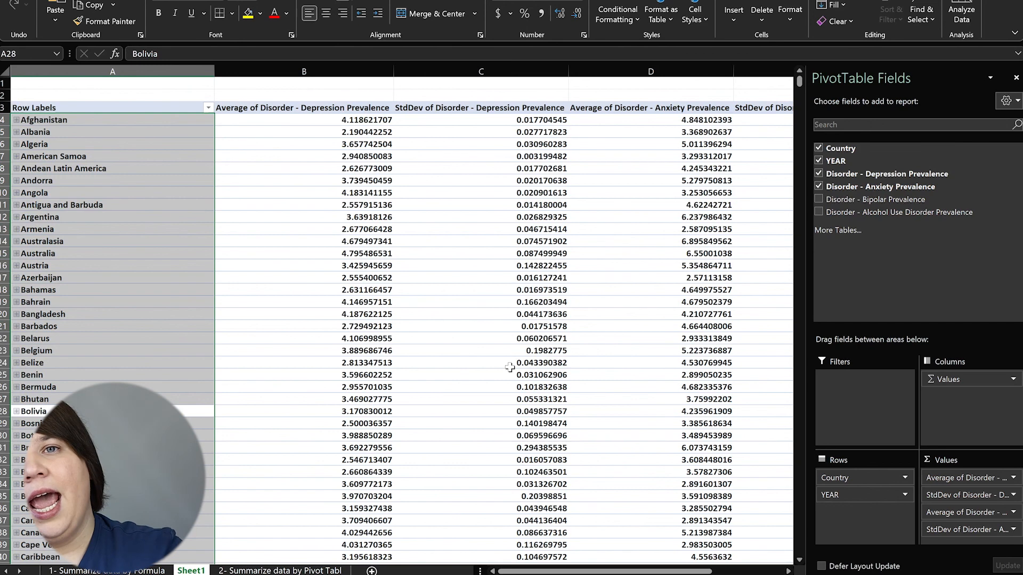
left_click(469, 288)
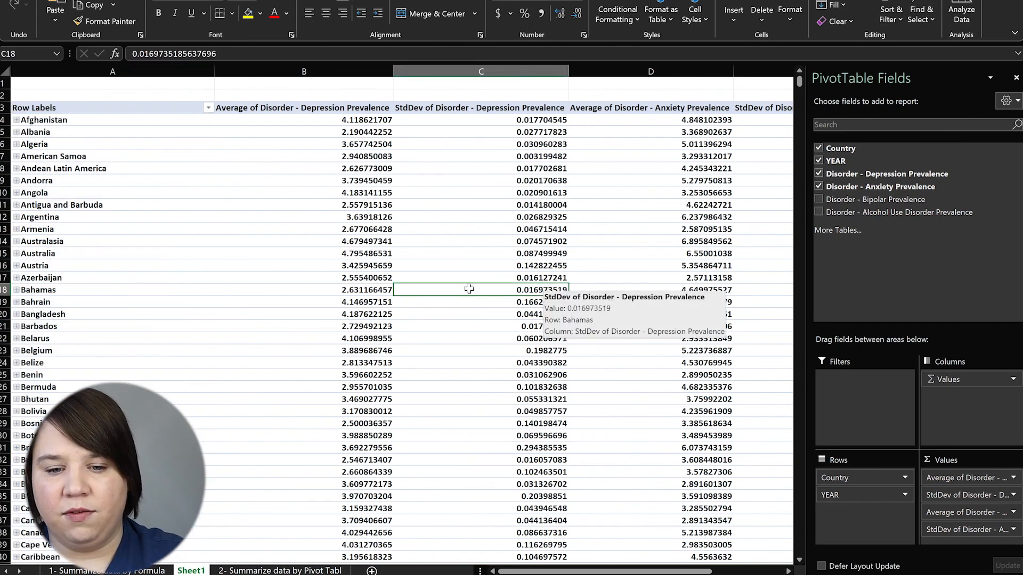